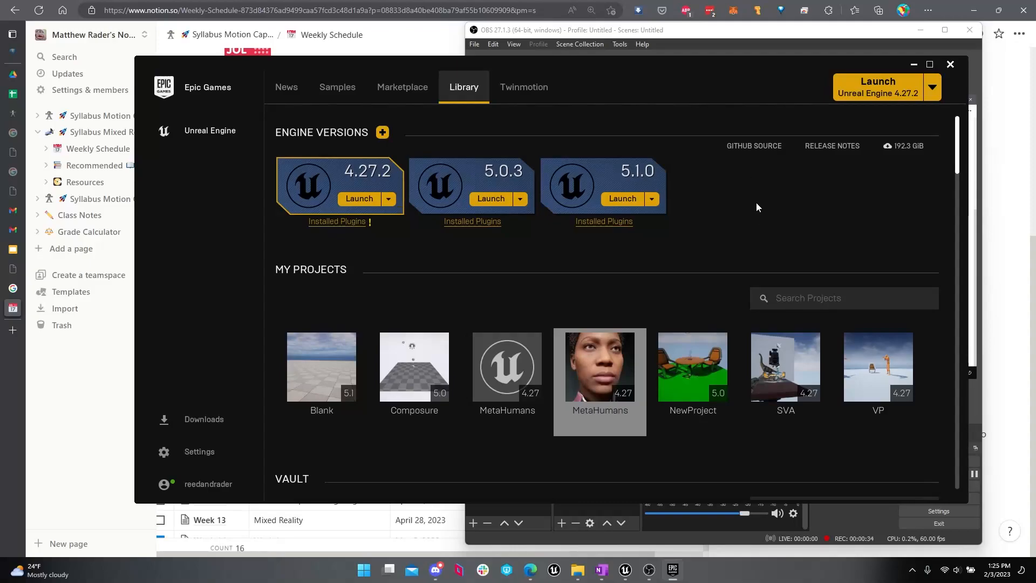
Step: Launch Unreal Engine 5.1.0, look through the Games and Film / Video & Live Events project templates, and leave without creating a project
click(616, 199)
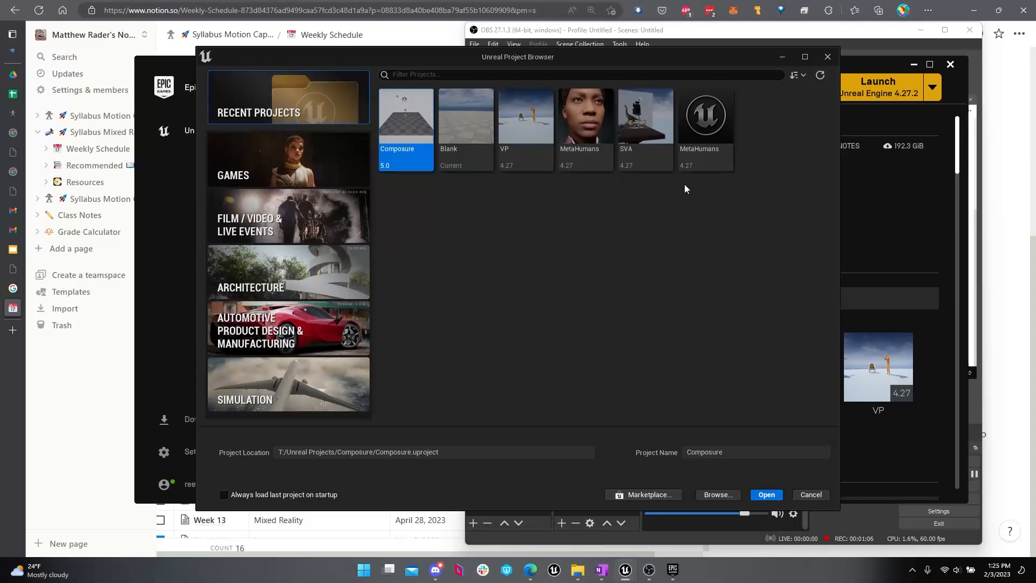
drag(651, 60, 659, 68)
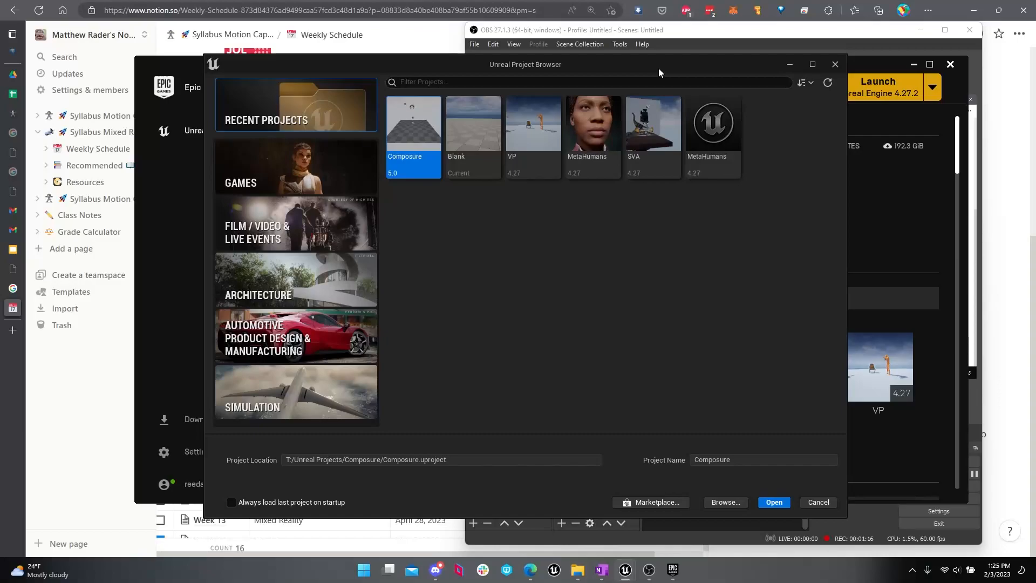
drag(659, 68, 638, 67)
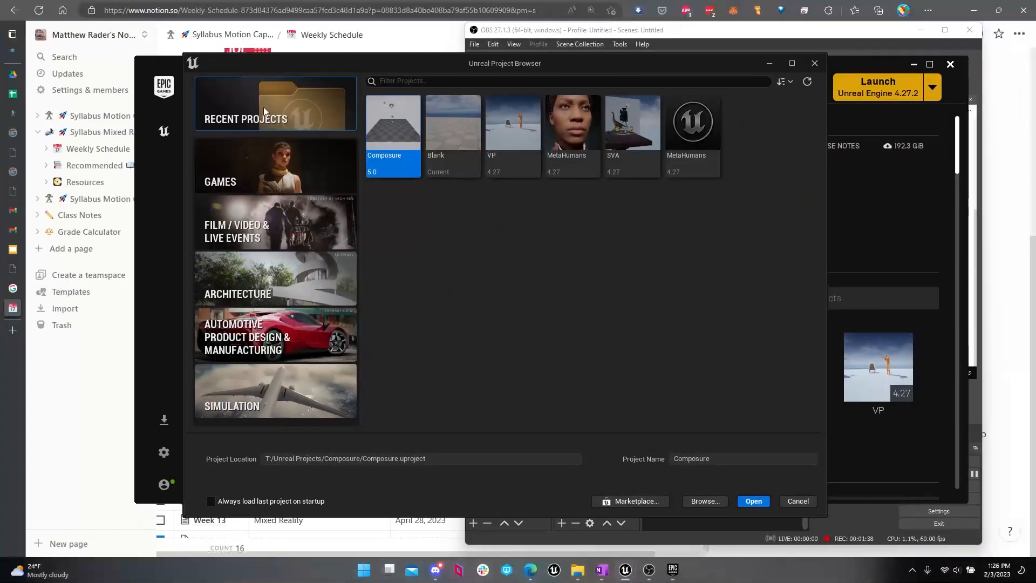
click(263, 148)
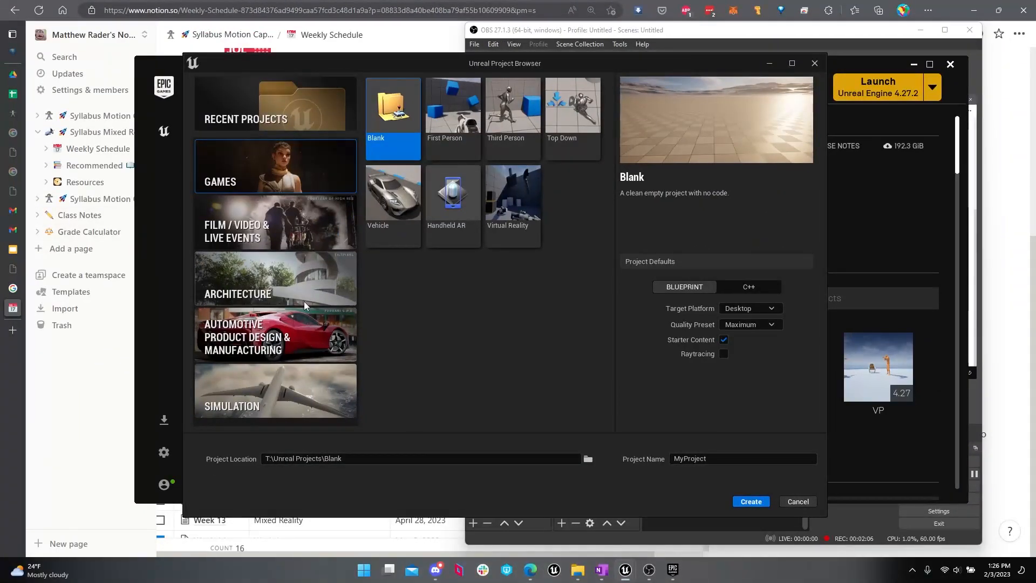
click(307, 234)
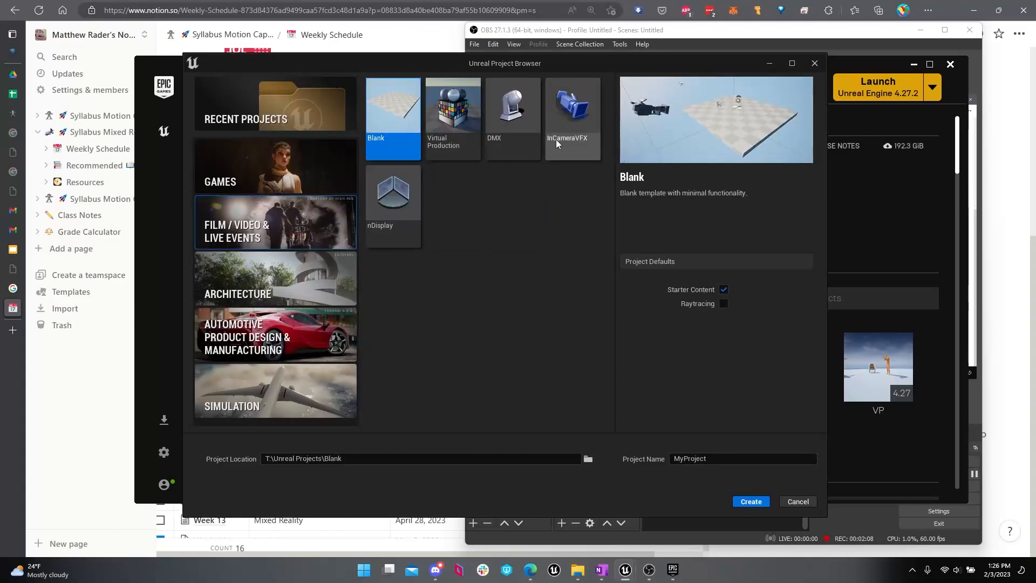
click(291, 164)
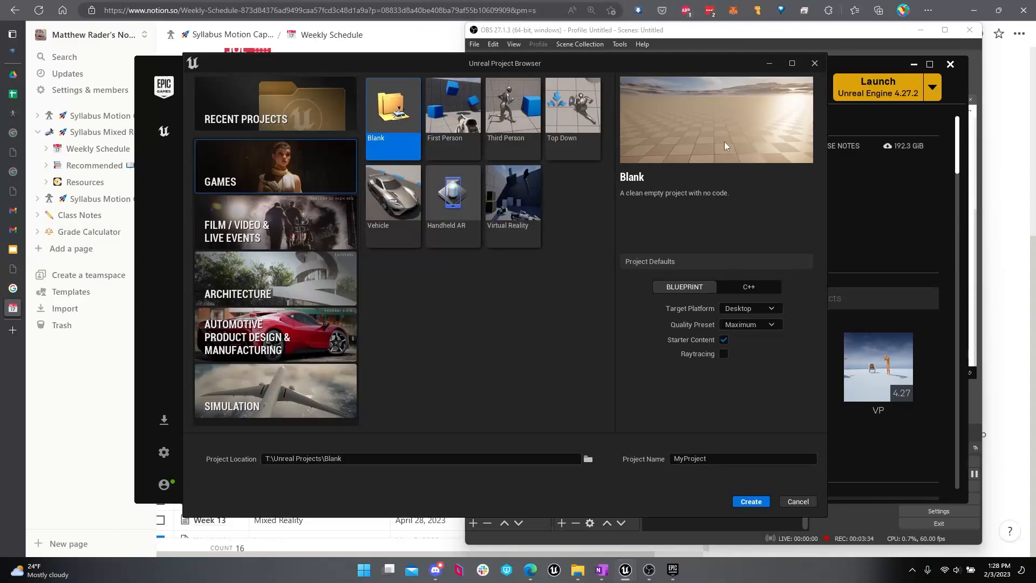
drag(710, 70, 783, 89)
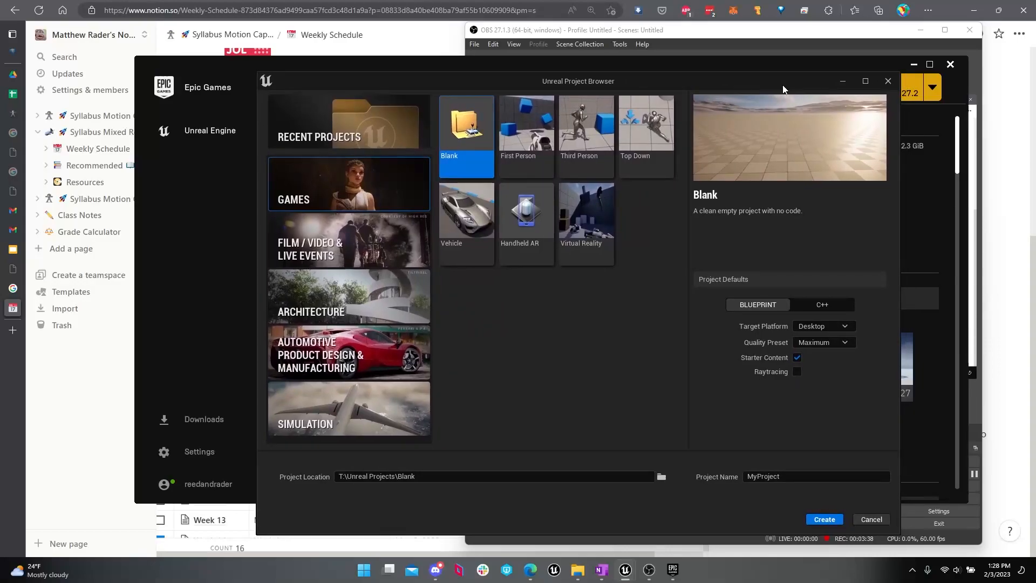
click(888, 84)
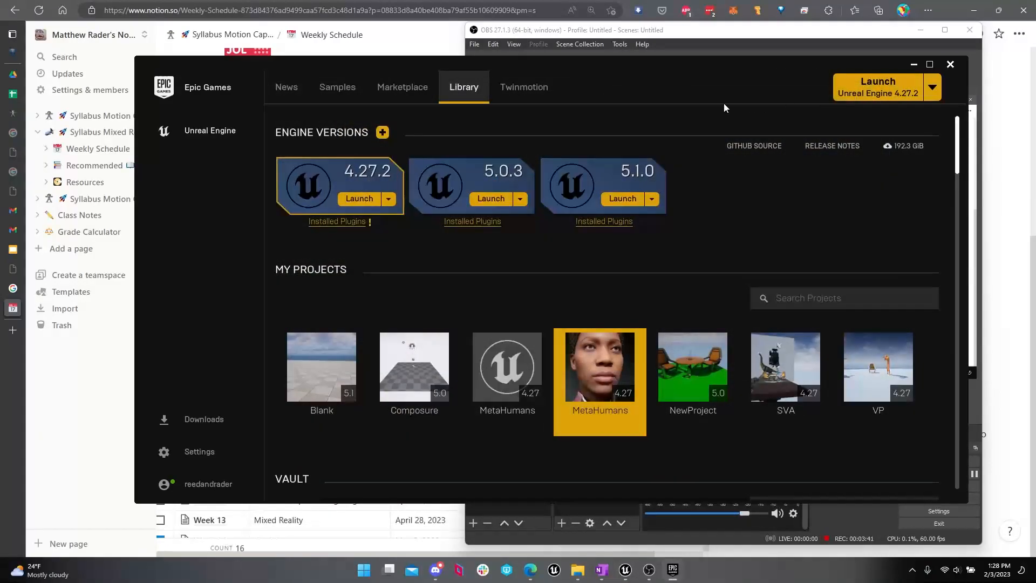
Step: Open the existing Blank 5.1 project from the Epic Games library in Unreal Editor
click(325, 358)
double_click(326, 346)
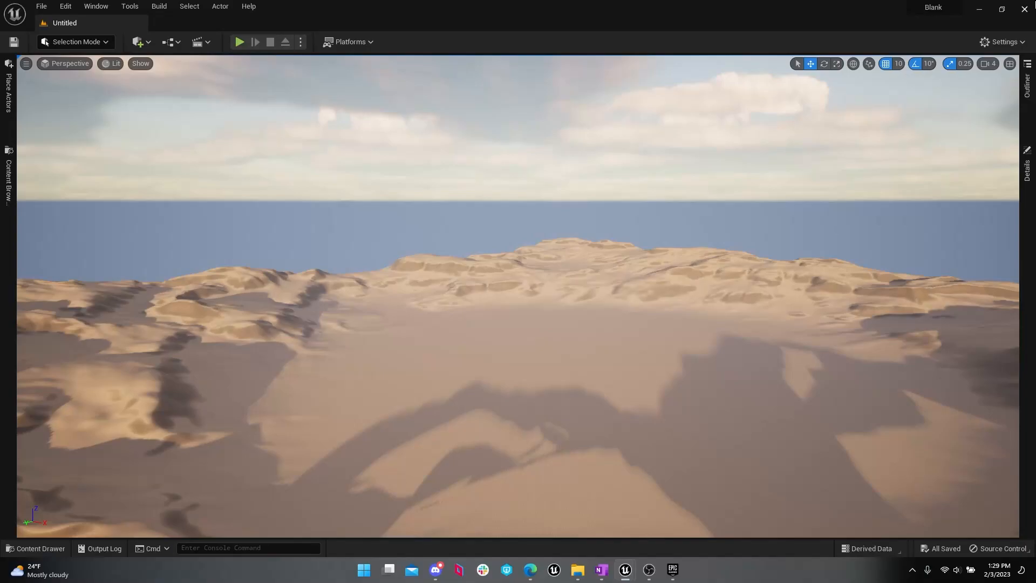
click(1030, 15)
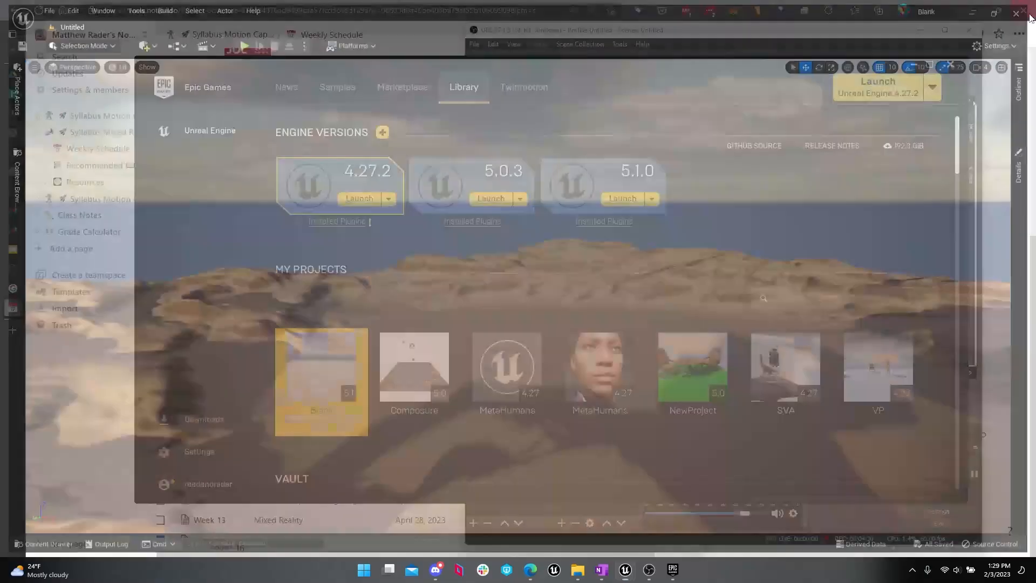
double_click(333, 366)
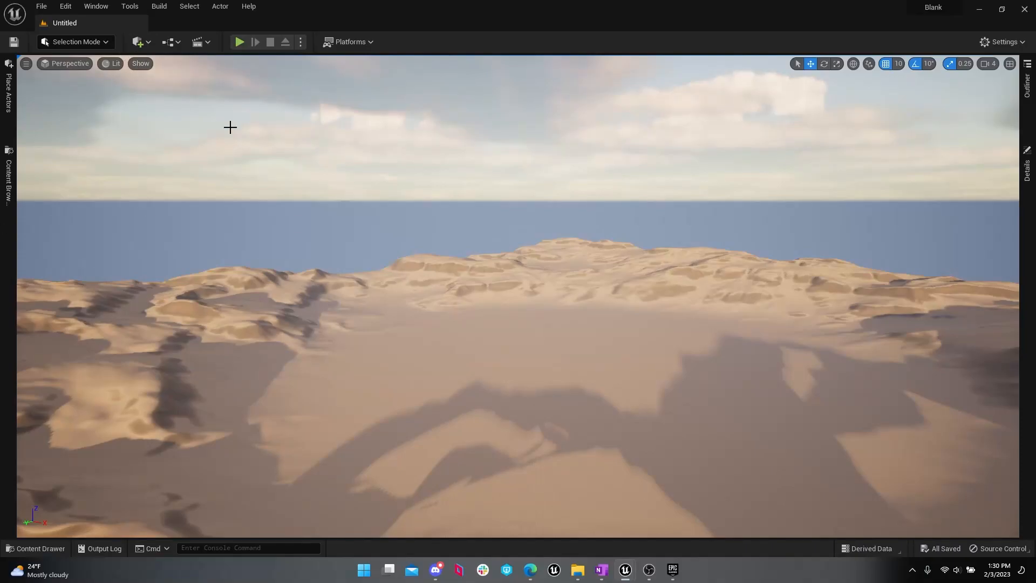
right_drag(240, 160, 291, 210)
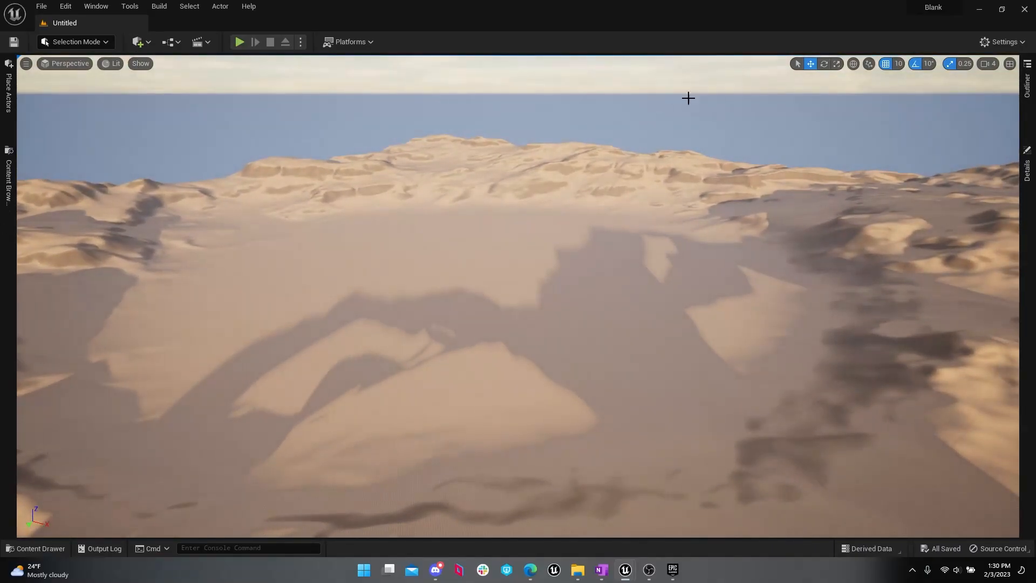
click(1027, 168)
click(1028, 81)
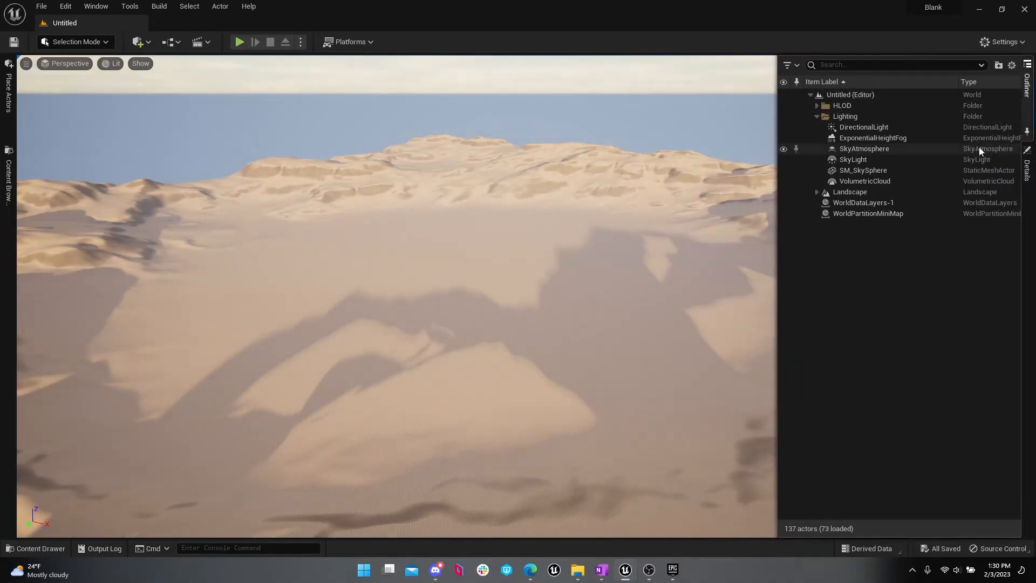
click(1014, 46)
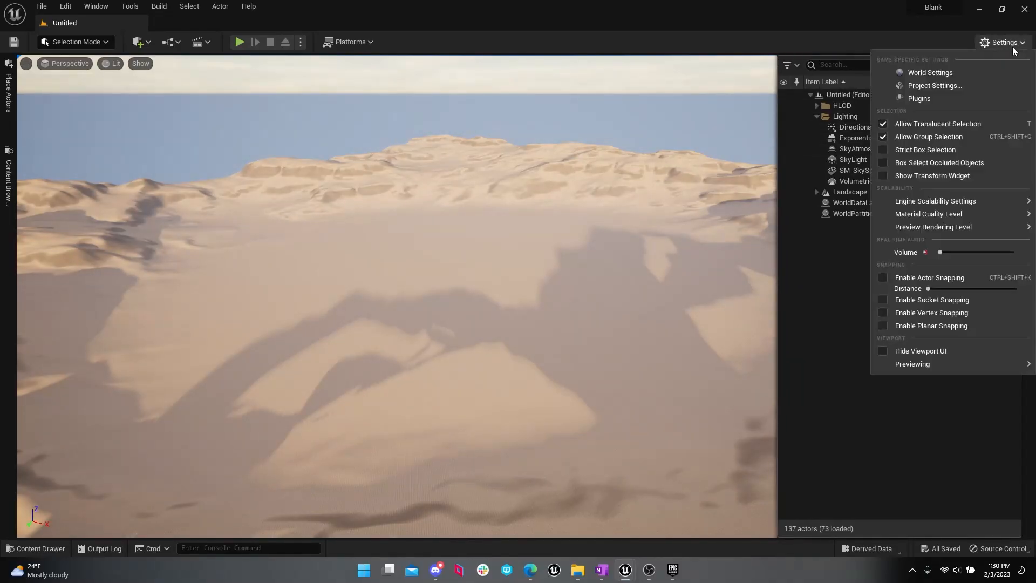
click(1013, 47)
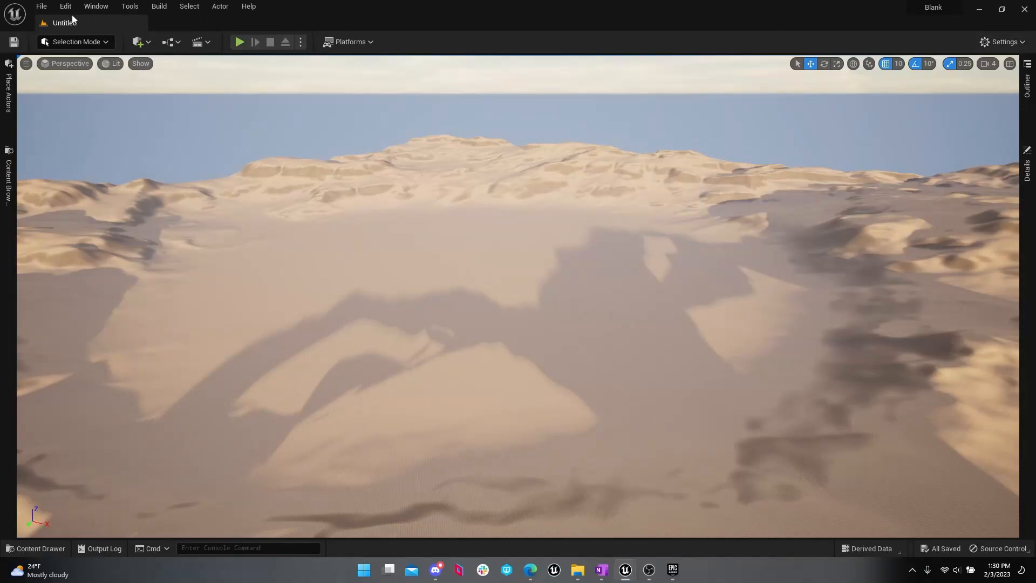
Step: Load the Default Editor Layout for the editor workspace
click(118, 9)
mouse_move(96, 7)
mouse_move(176, 342)
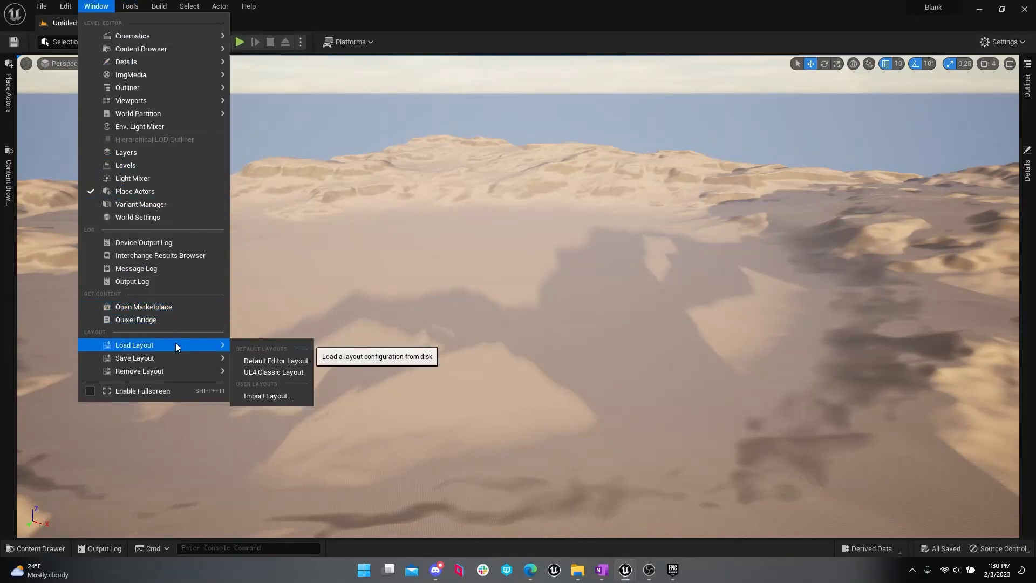
click(264, 361)
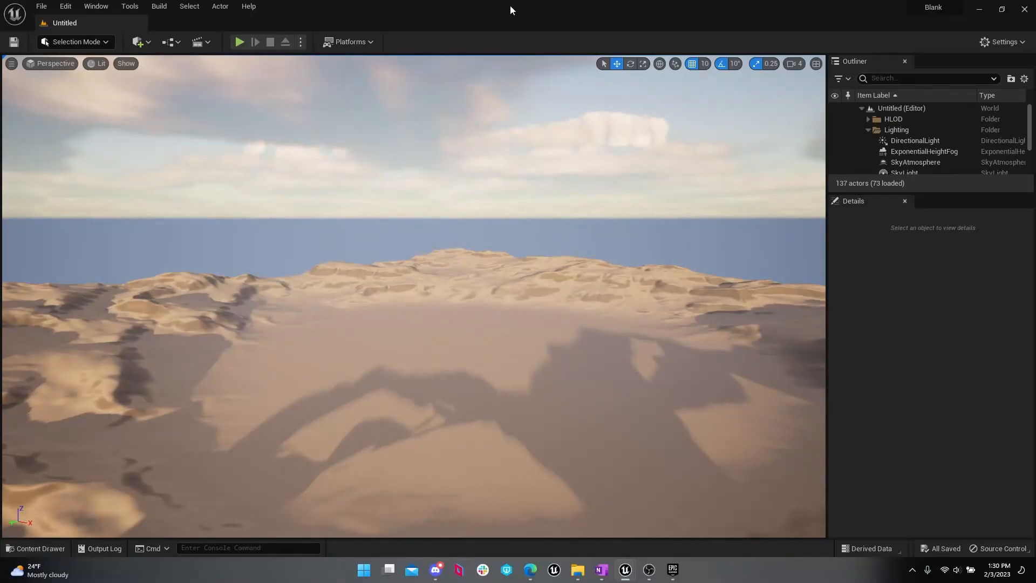
Step: Create a new level from the Basic template
right_drag(495, 213, 508, 234)
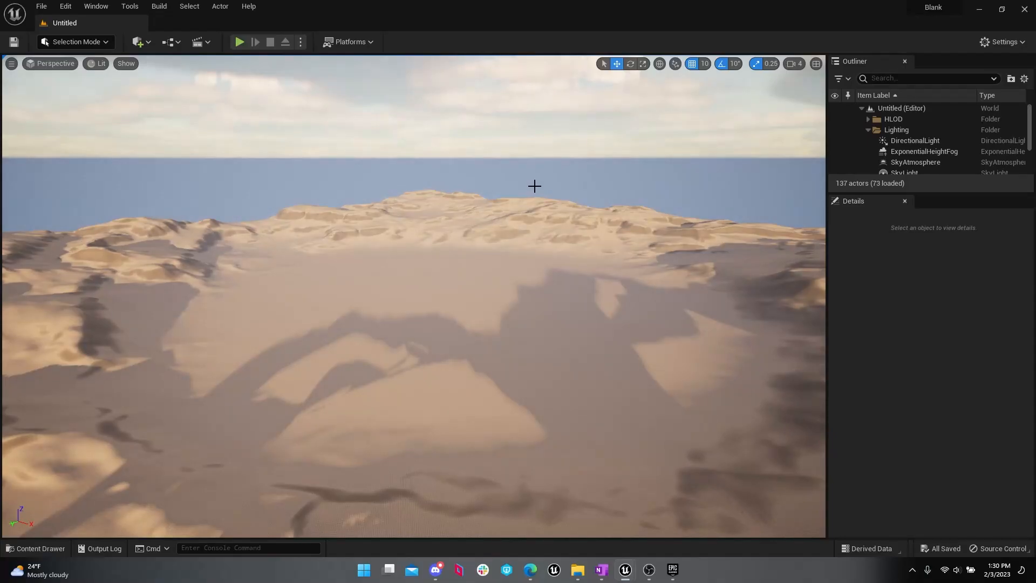
right_drag(534, 186, 532, 215)
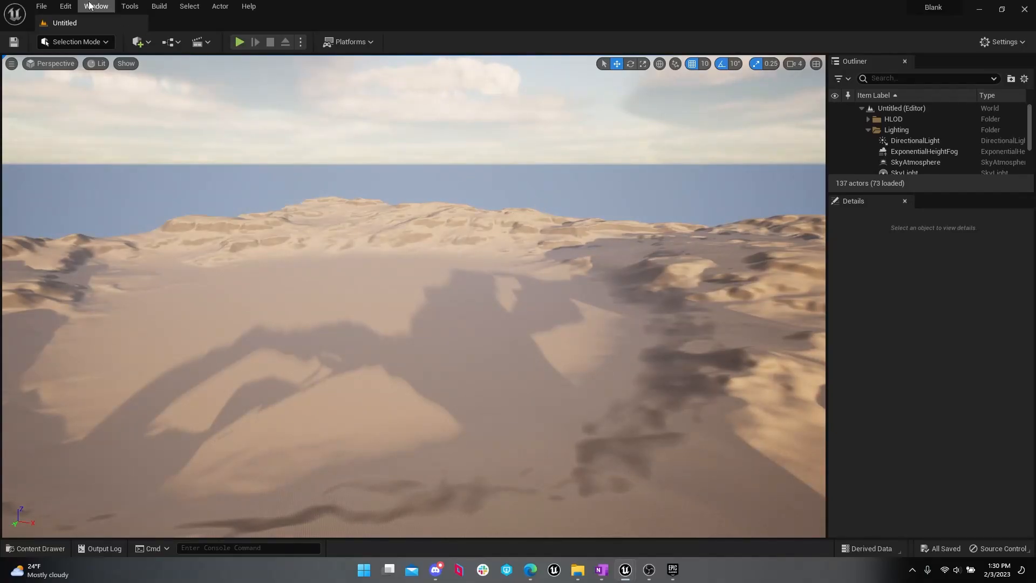
click(44, 7)
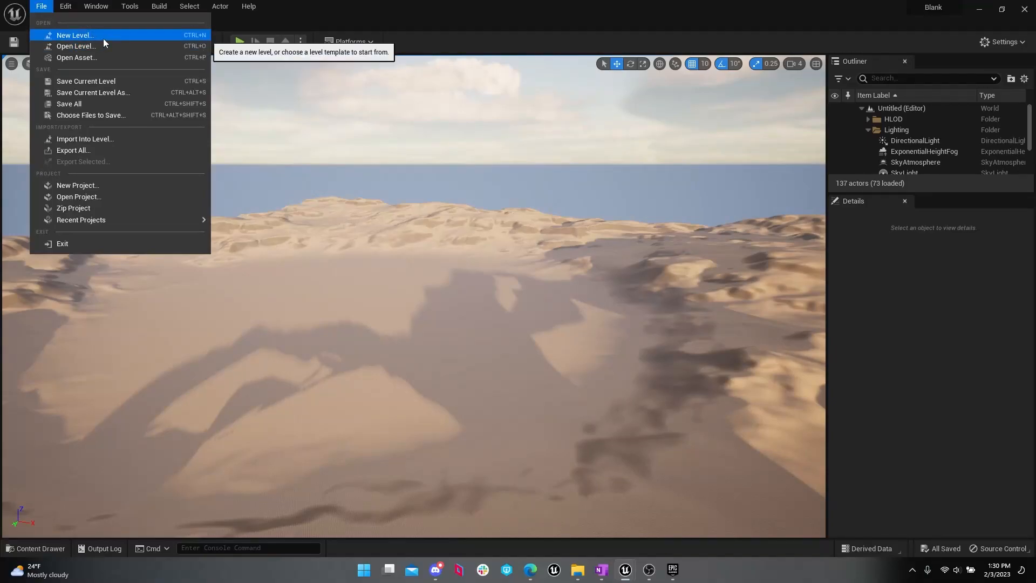
click(75, 36)
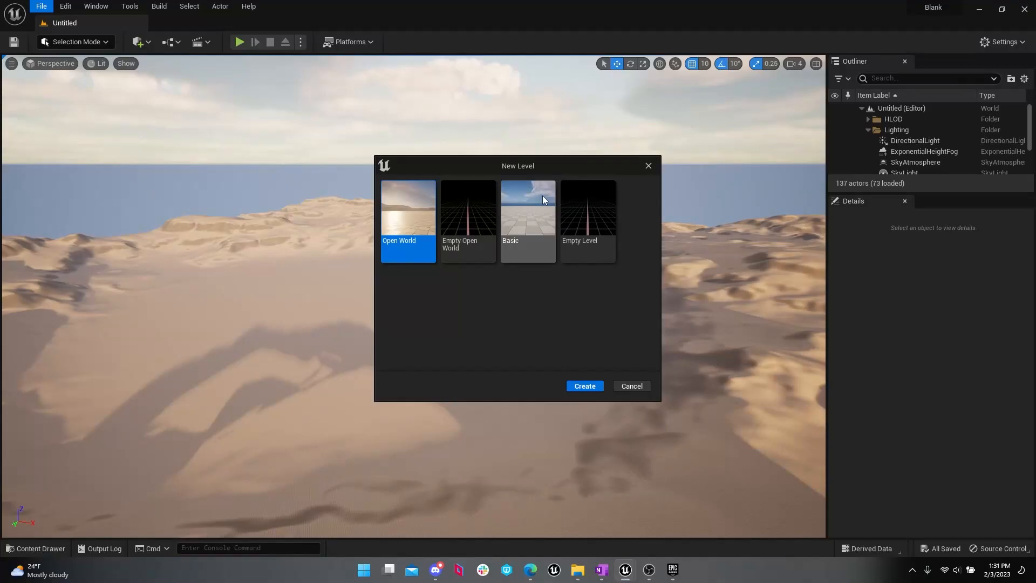
click(543, 199)
double_click(540, 209)
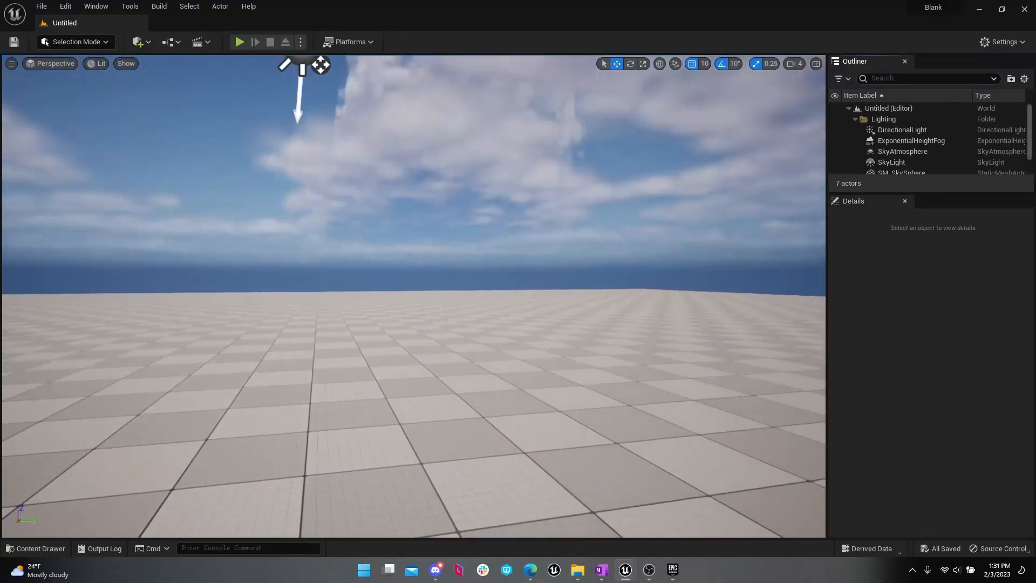
Step: Back the viewport camera away from the light actors and enlarge the Outliner to list every actor in the level
right_drag(414, 297, 378, 342)
key(s)
right_drag(562, 349, 551, 312)
key(s)
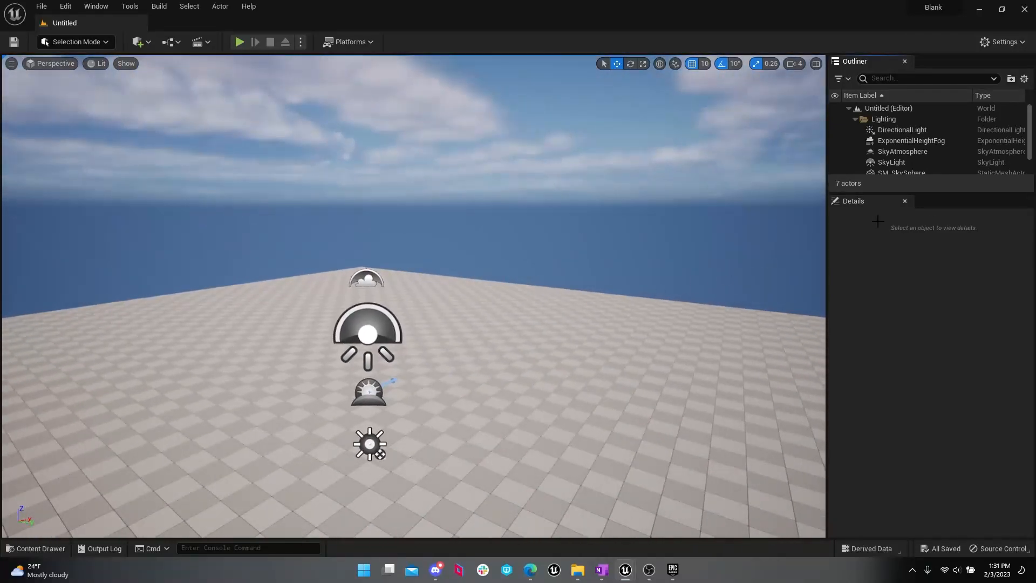
drag(942, 194, 975, 343)
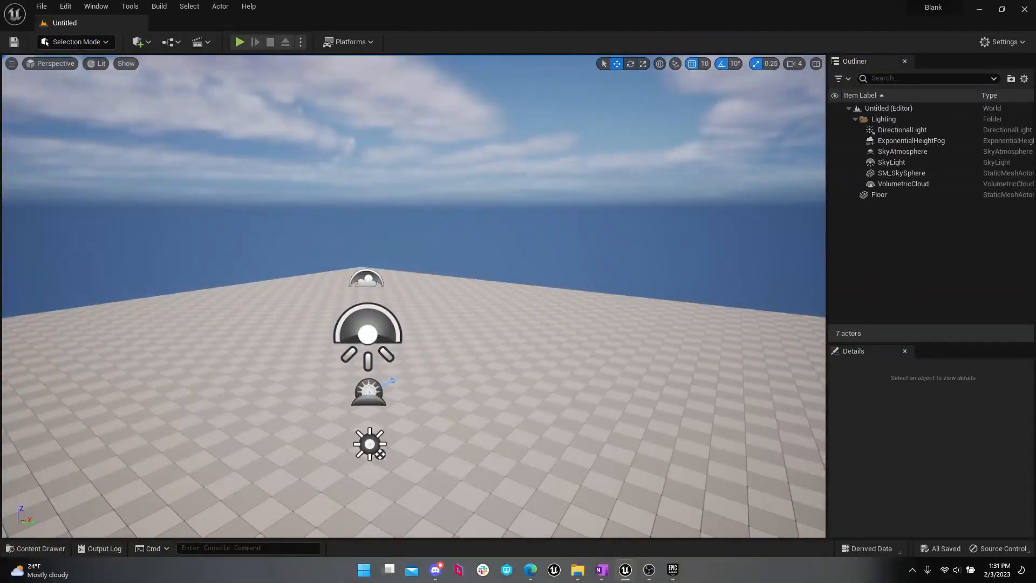
Step: Examine the level's actors by selecting the Floor, SkyLight, VolumetricCloud, ExponentialHeightFog and SkyAtmosphere in turn, ending on the SkyLight
click(539, 377)
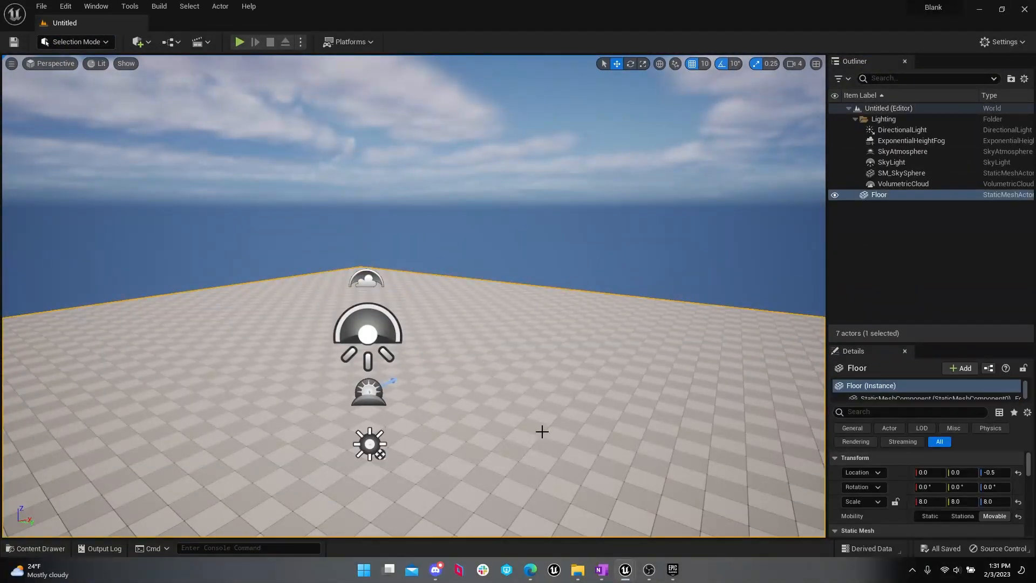
click(378, 331)
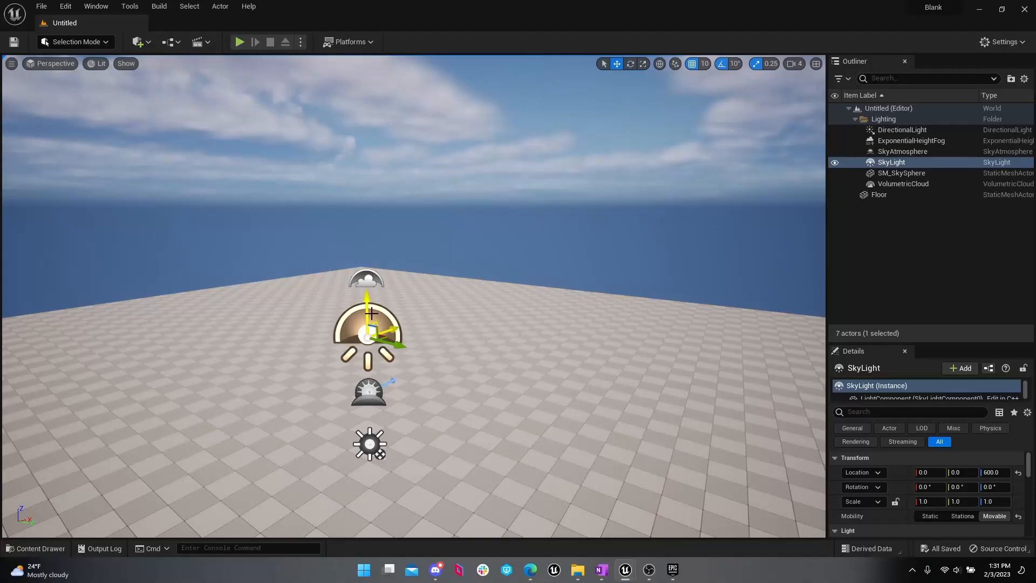
click(366, 281)
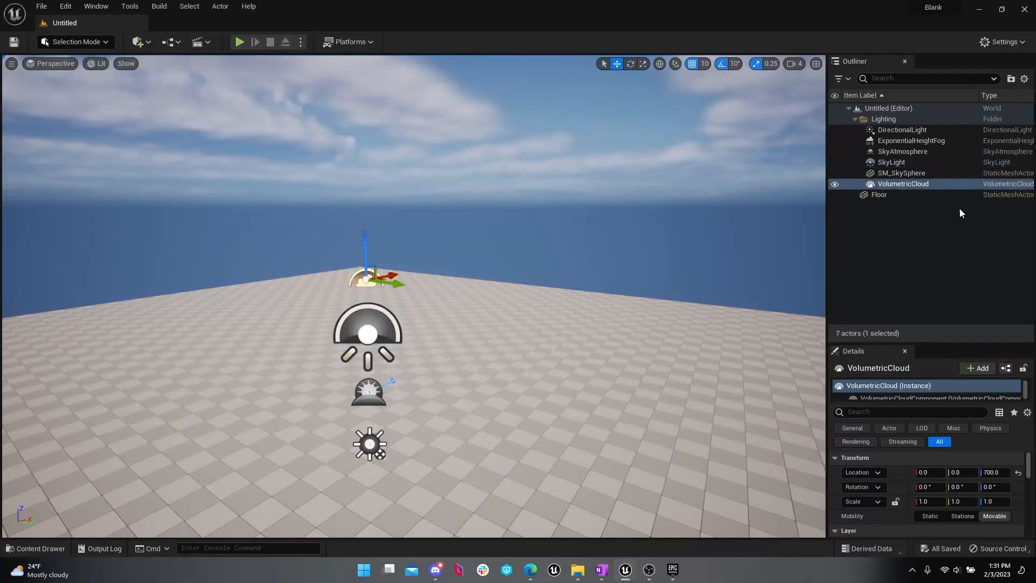
click(999, 153)
click(980, 142)
click(975, 151)
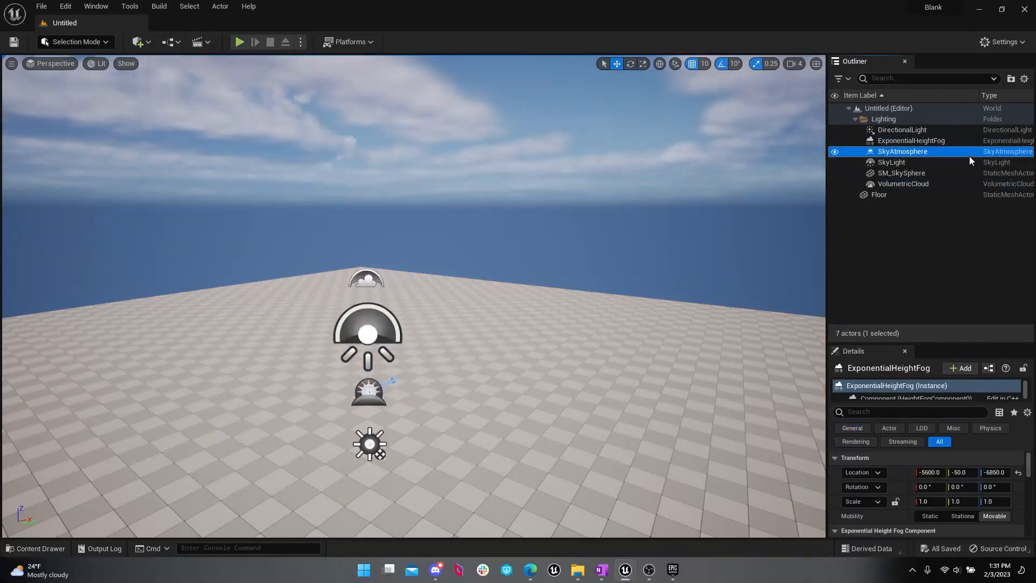
click(498, 345)
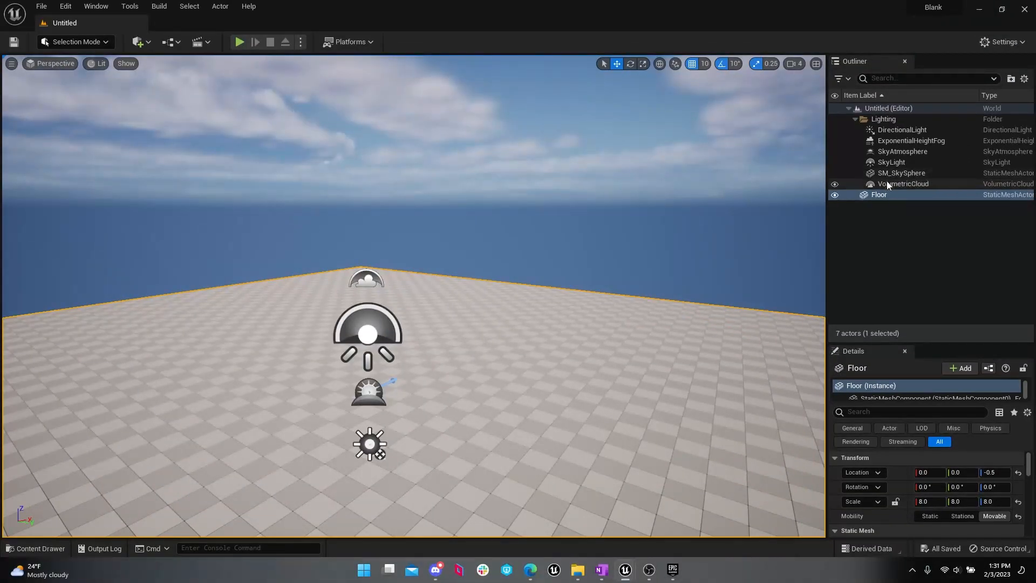
click(901, 166)
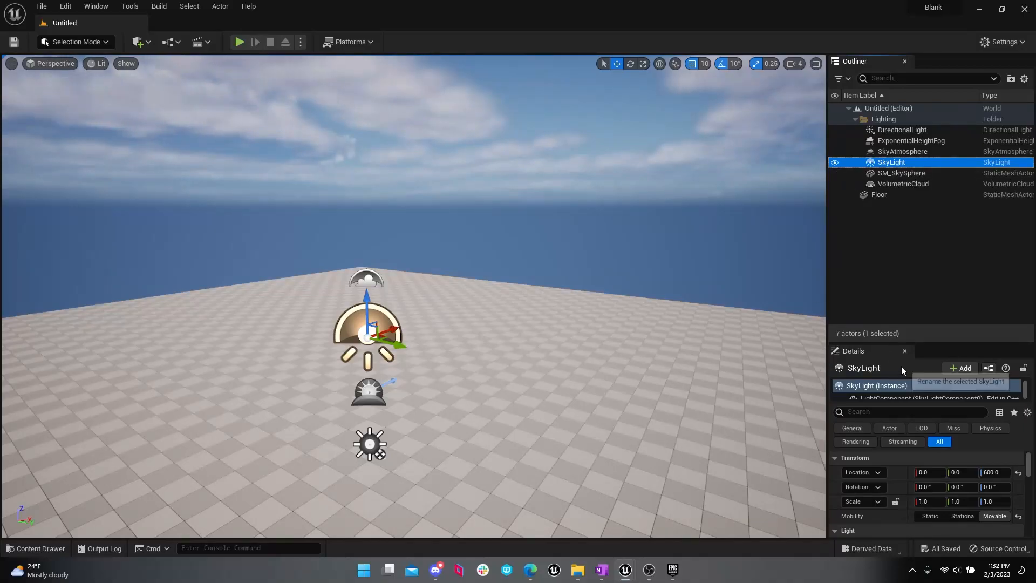
mouse_move(602, 268)
mouse_down()
mouse_move(618, 273)
mouse_move(637, 319)
mouse_move(601, 268)
mouse_up()
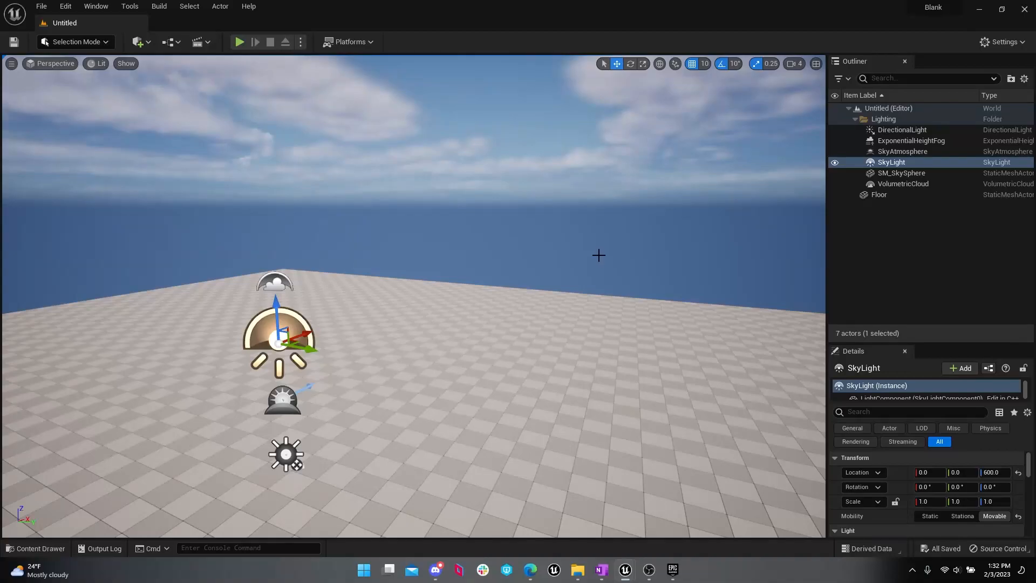
right_drag(593, 259, 605, 259)
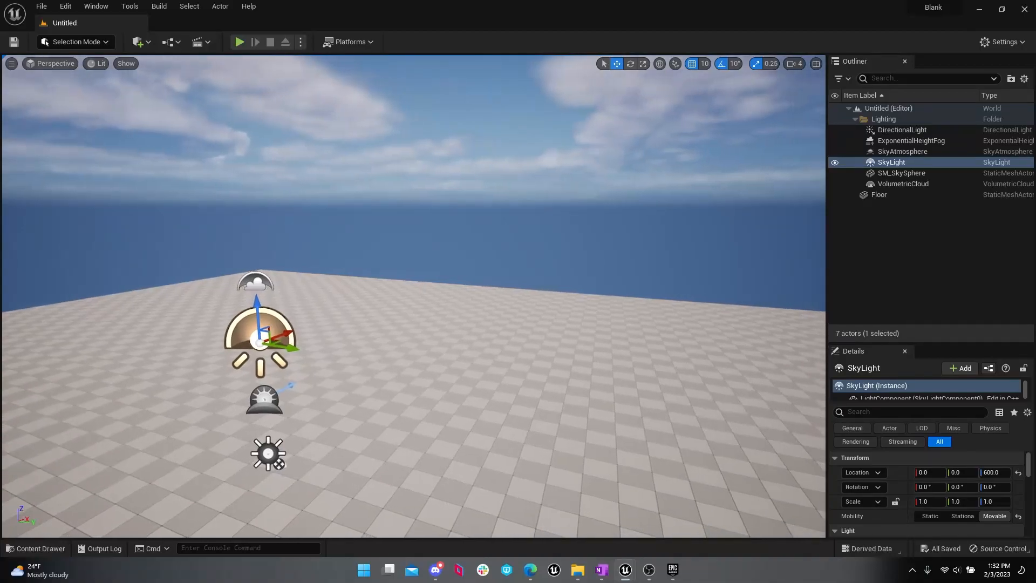
drag(588, 282, 524, 288)
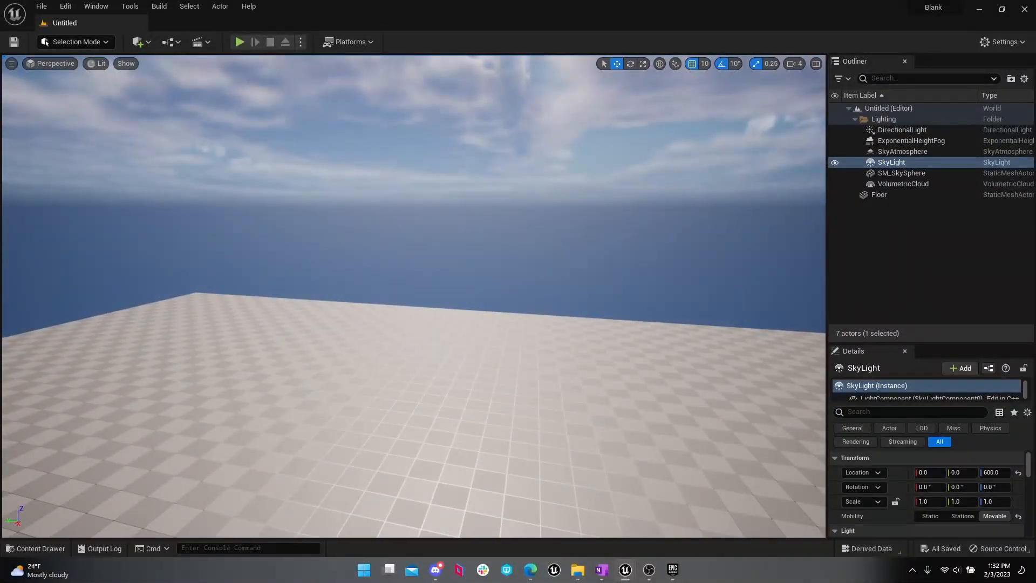
mouse_move(523, 289)
mouse_down()
mouse_move(470, 289)
mouse_move(518, 289)
mouse_up()
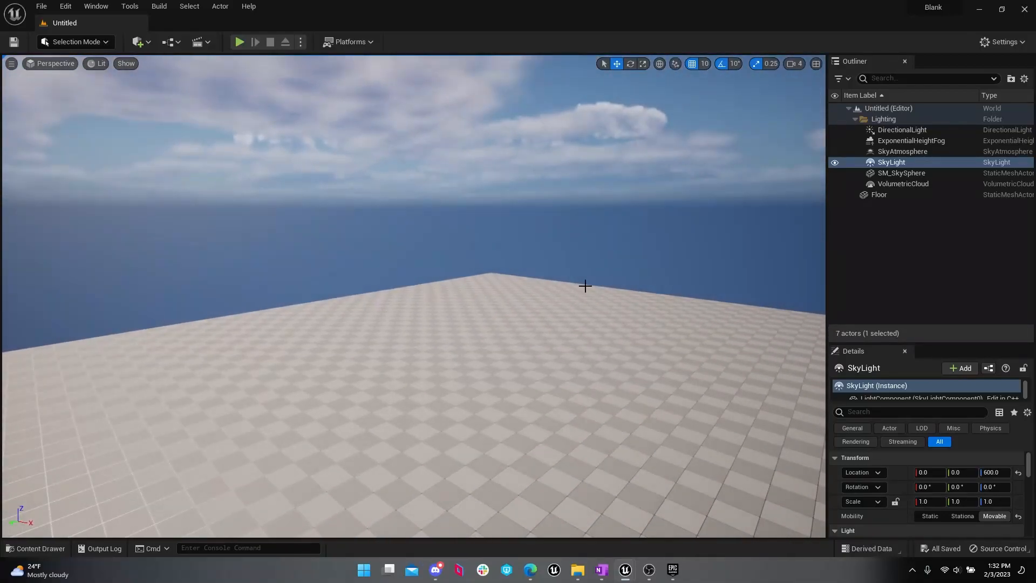
right_drag(644, 221, 643, 243)
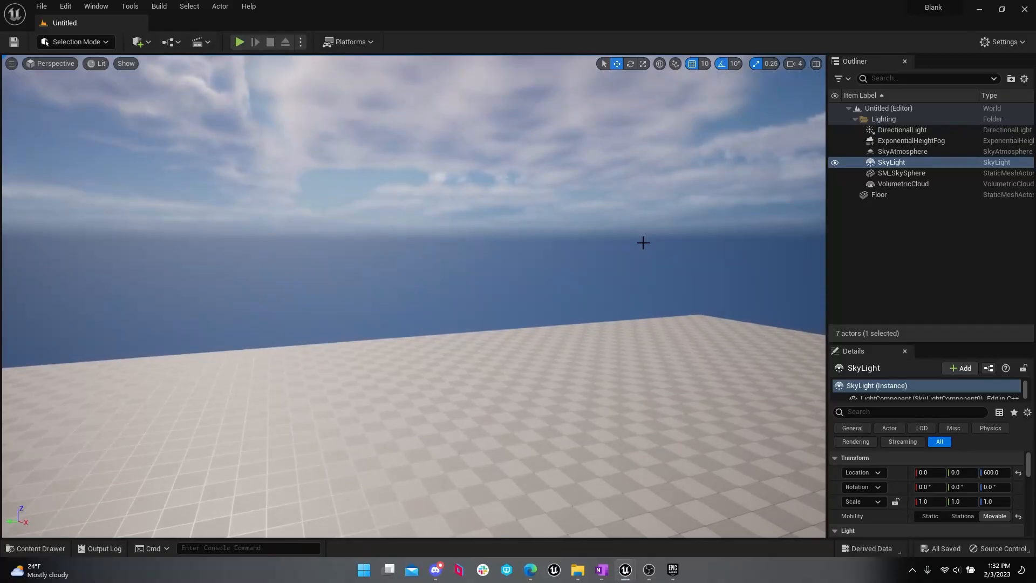
Step: Explore the level by flying the viewport camera over the floor, turning it and moving it up and down
mouse_move(653, 231)
middle_down()
mouse_move(645, 275)
mouse_move(656, 242)
mouse_move(712, 240)
mouse_move(621, 238)
mouse_move(694, 242)
mouse_move(640, 241)
mouse_move(652, 225)
mouse_move(638, 241)
mouse_move(660, 235)
middle_up()
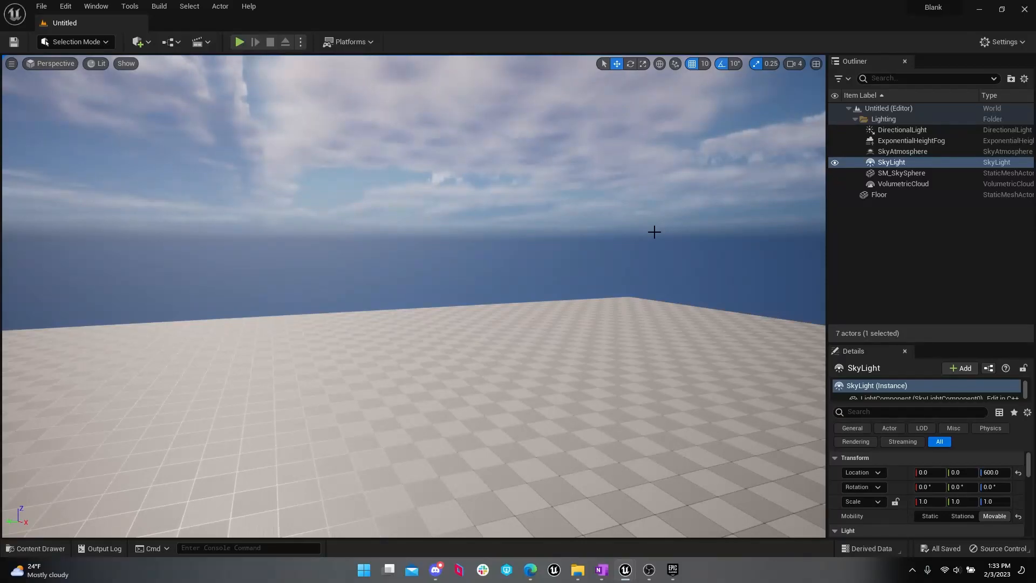
right_drag(677, 232, 679, 229)
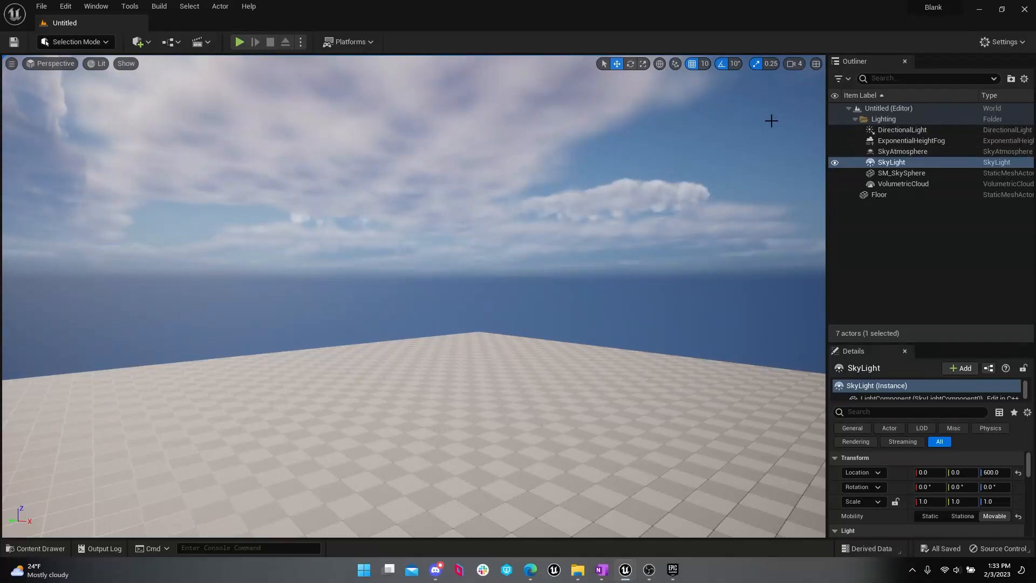
right_drag(716, 289, 766, 283)
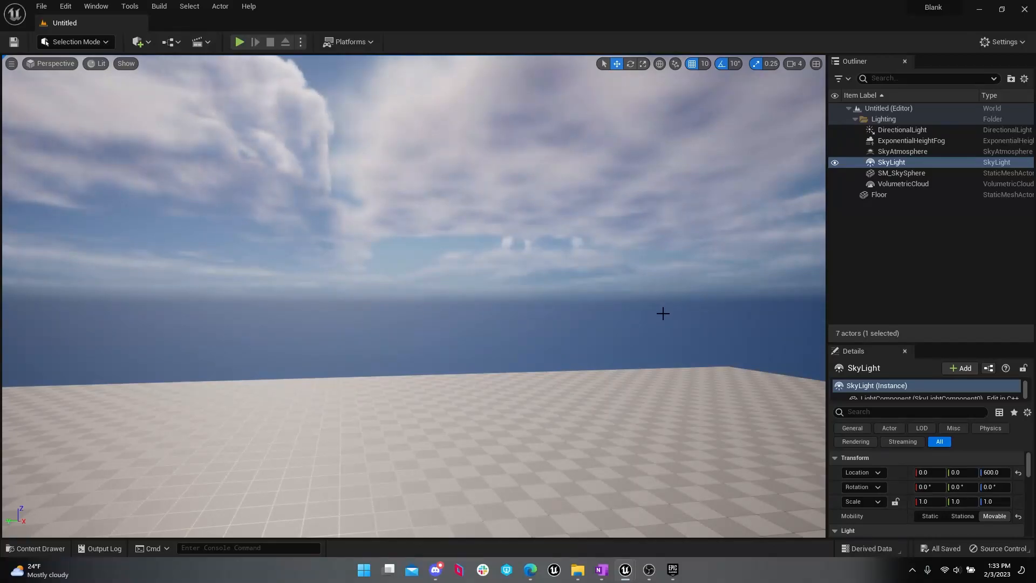
key(e)
right_drag(663, 314, 663, 314)
key(q)
key(e)
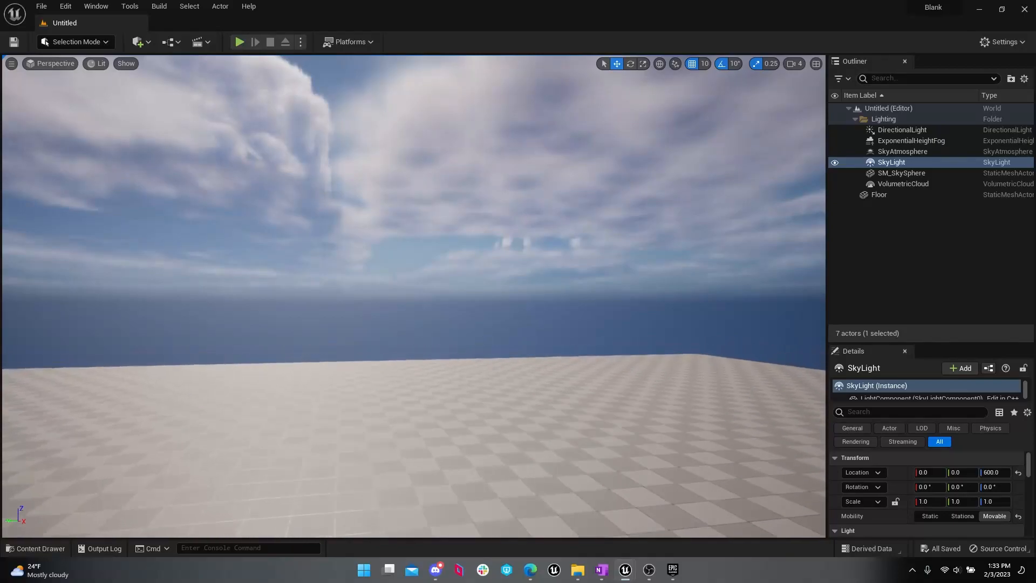
mouse_move(653, 303)
right_down()
mouse_move(653, 329)
mouse_move(637, 309)
right_up()
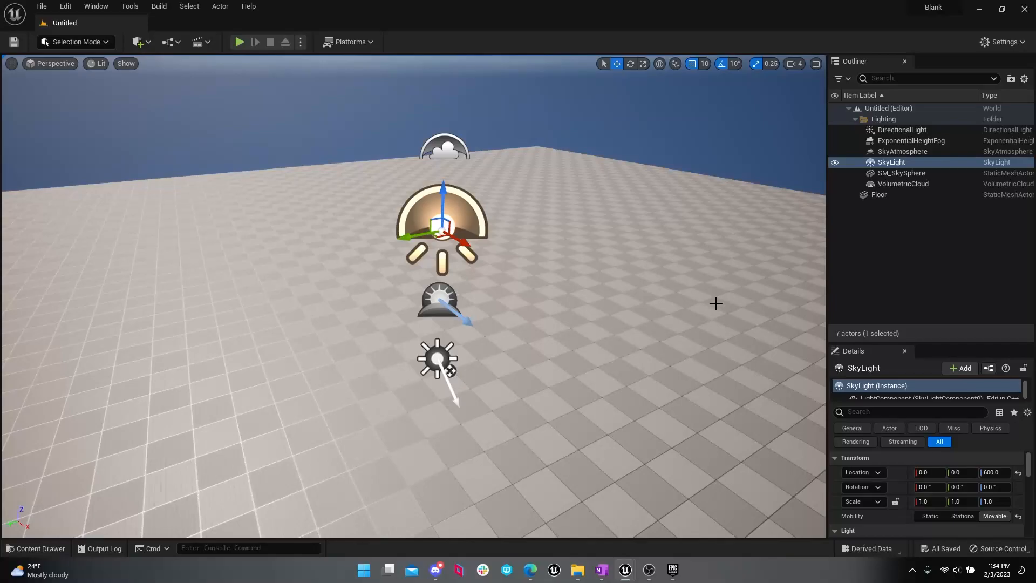
Step: View the stacked light actors from another side and frame the selected SkyLight in the viewport
drag(673, 268, 650, 286)
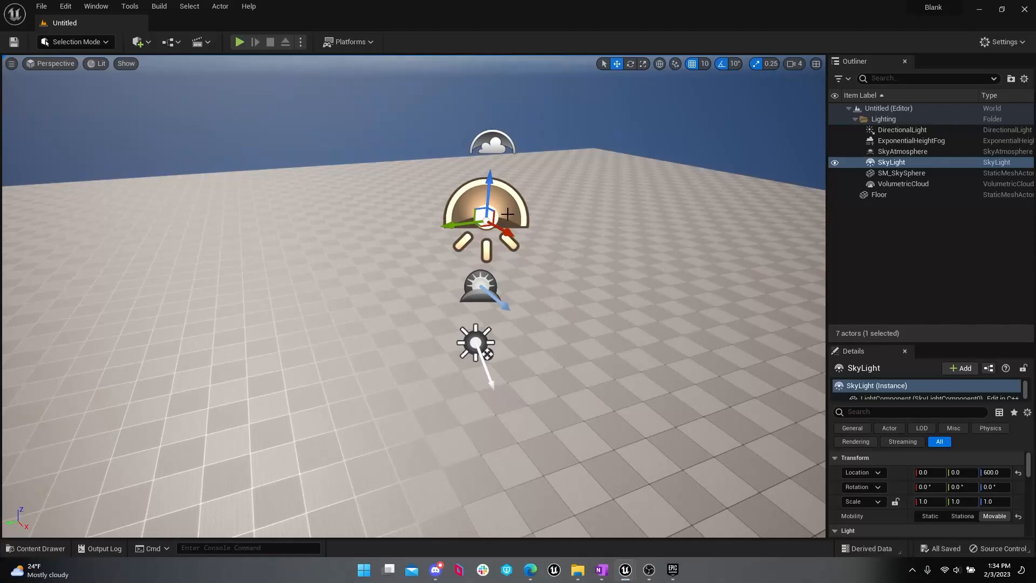
mouse_move(661, 211)
mouse_down()
mouse_move(652, 254)
mouse_move(651, 203)
mouse_move(650, 246)
mouse_move(643, 205)
mouse_move(651, 242)
mouse_move(645, 219)
mouse_up()
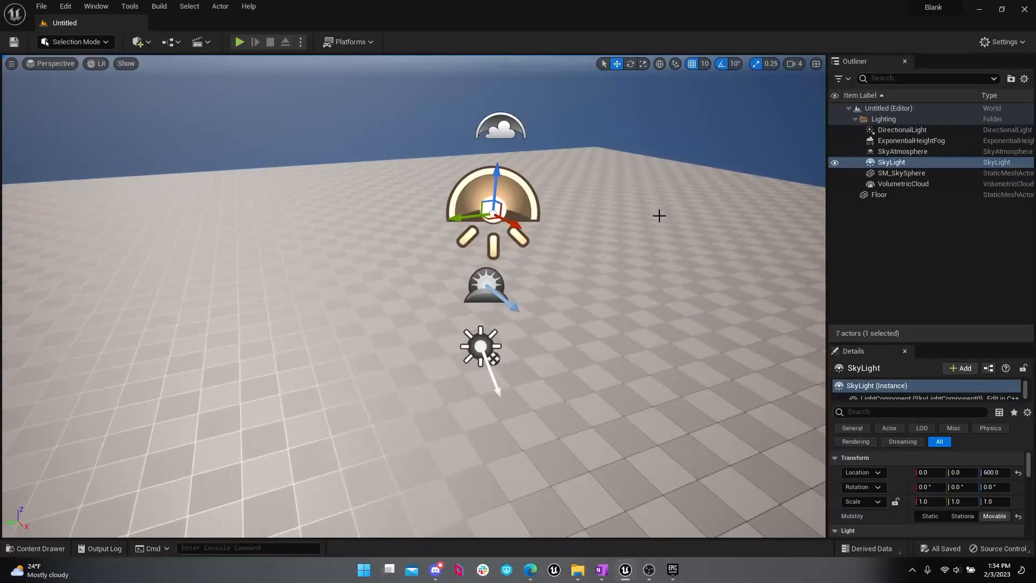
mouse_move(602, 387)
right_down()
mouse_move(669, 367)
mouse_move(778, 381)
mouse_move(603, 398)
right_up()
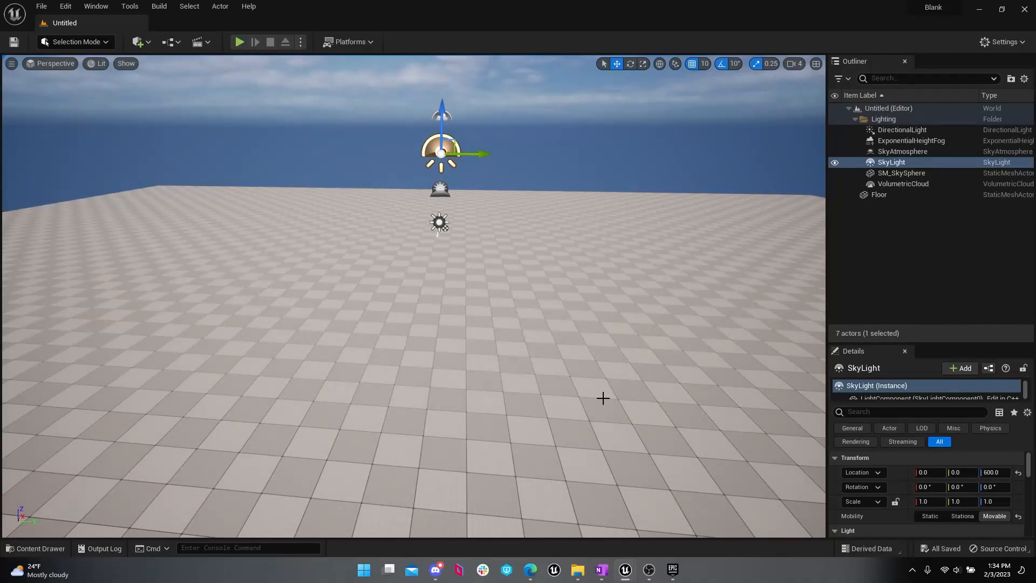
key(f)
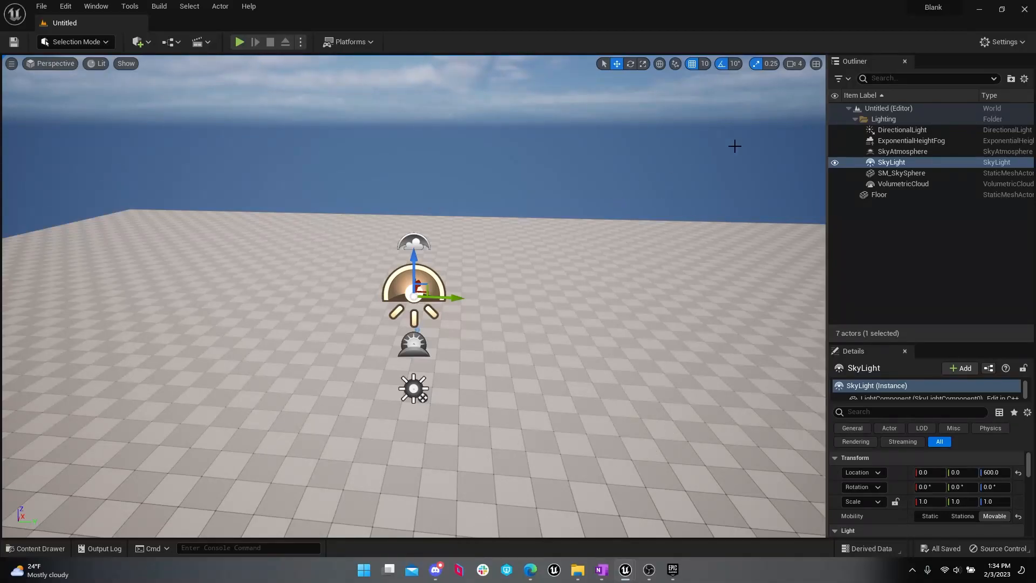
Step: Frame SM_SkySphere in the viewport and select SkyAtmosphere to examine the sky actors from above the clouds
click(901, 173)
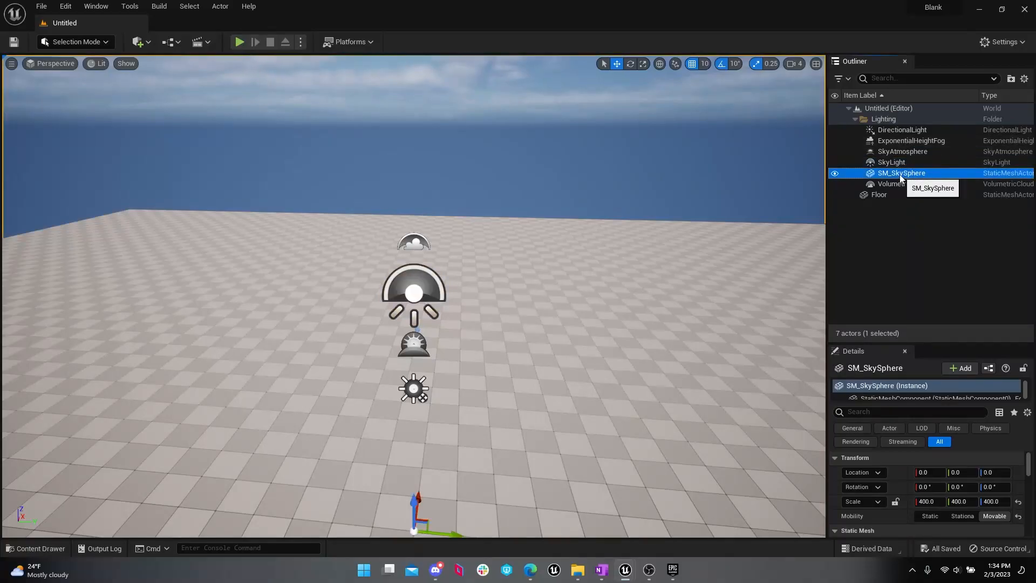
key(f)
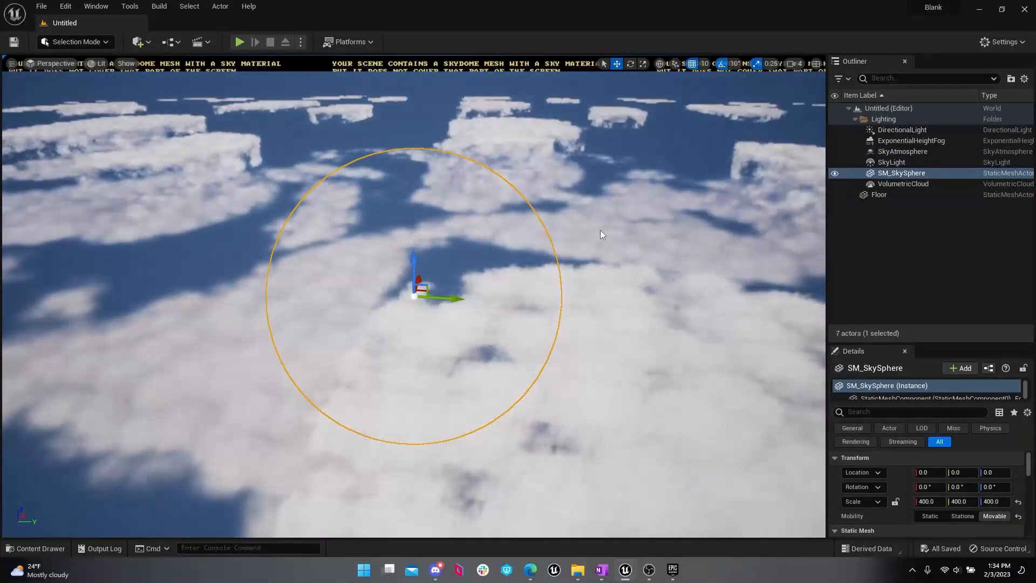
click(982, 152)
right_drag(413, 297, 430, 297)
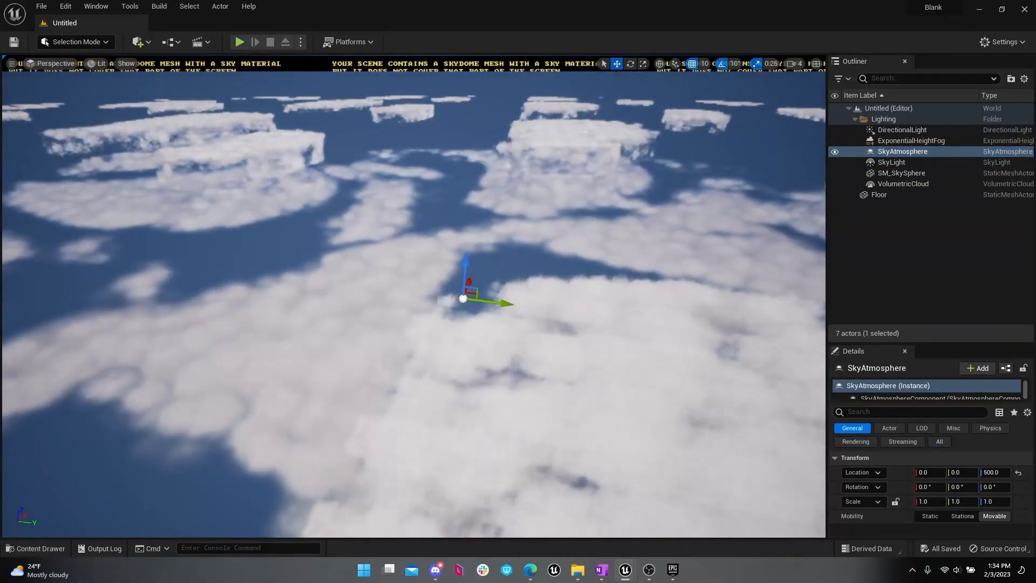
right_drag(502, 473, 496, 487)
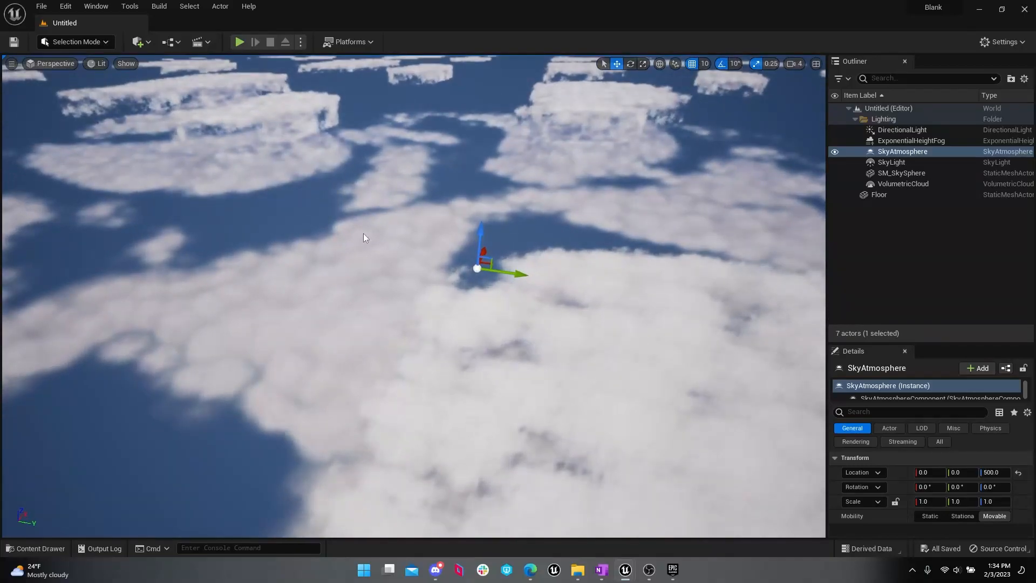
Step: Focus the viewport on the DirectionalLight and examine it from several angles
double_click(903, 131)
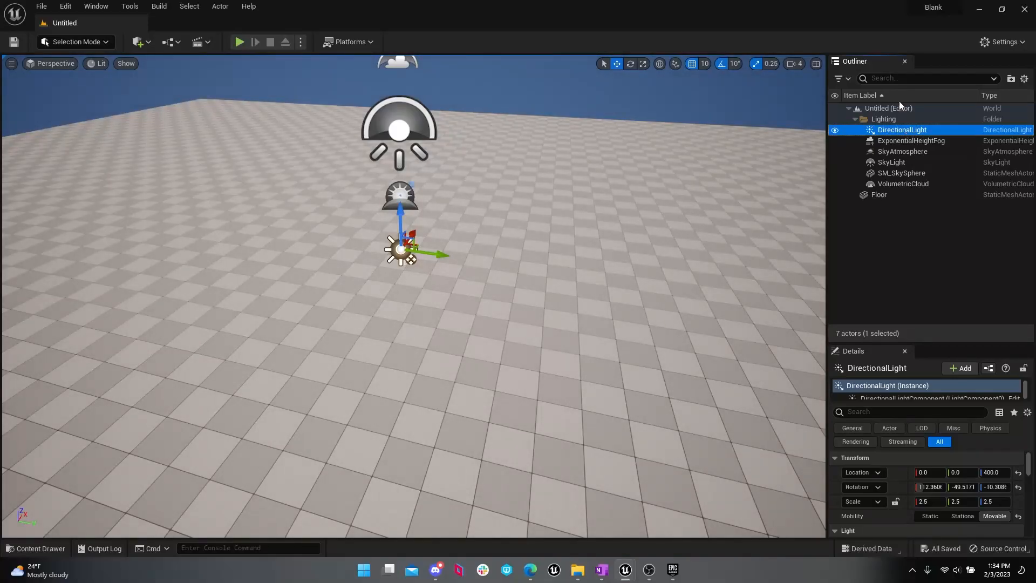
right_drag(685, 129, 650, 130)
right_drag(611, 222, 614, 223)
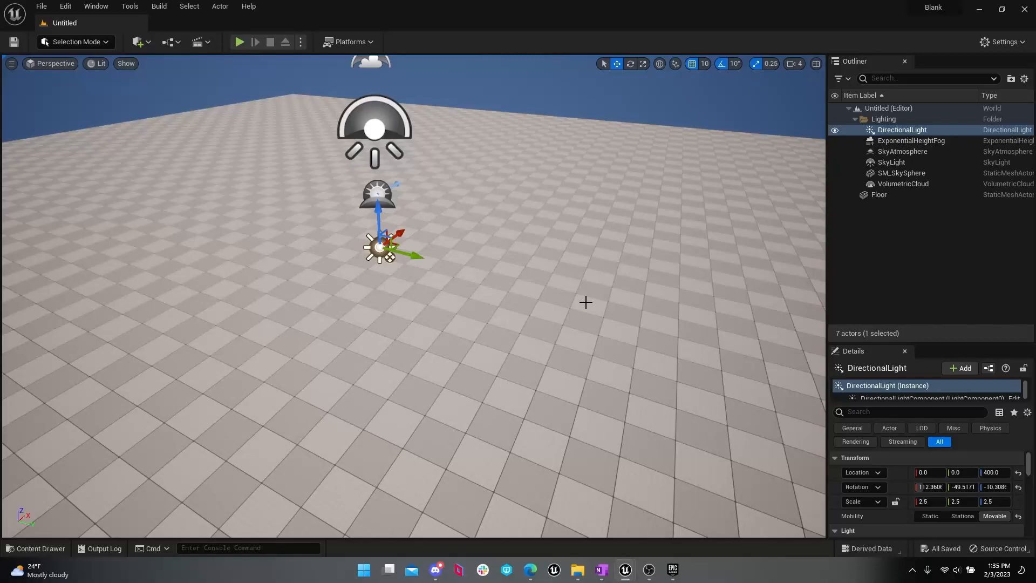
right_drag(477, 380, 486, 342)
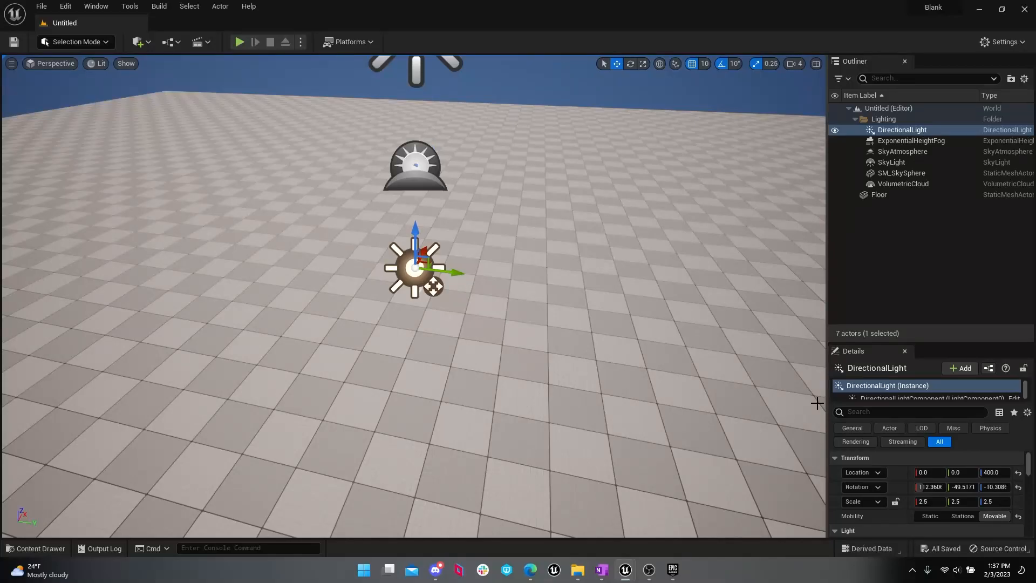
middle_drag(544, 237, 494, 263)
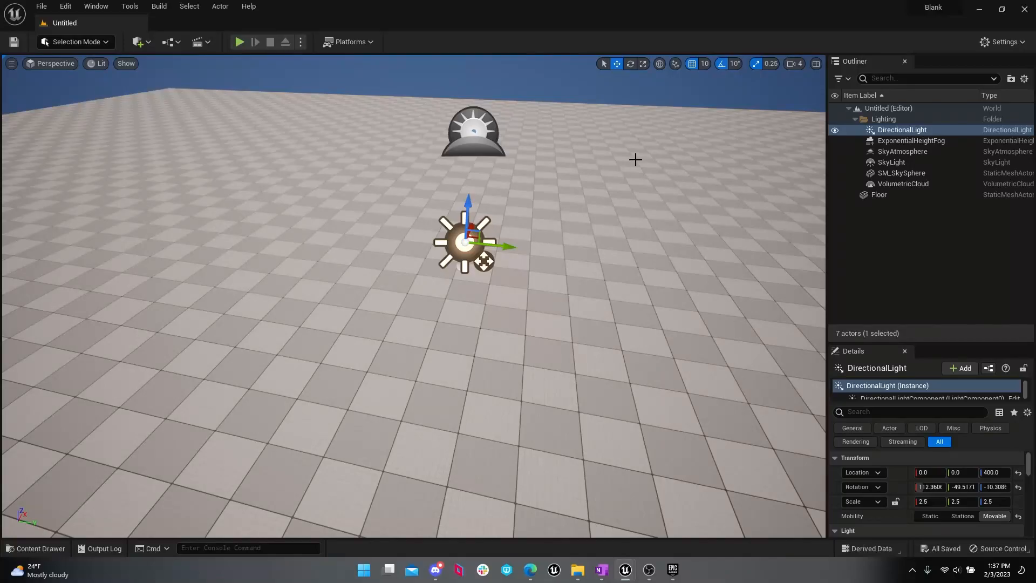
right_drag(622, 124, 607, 157)
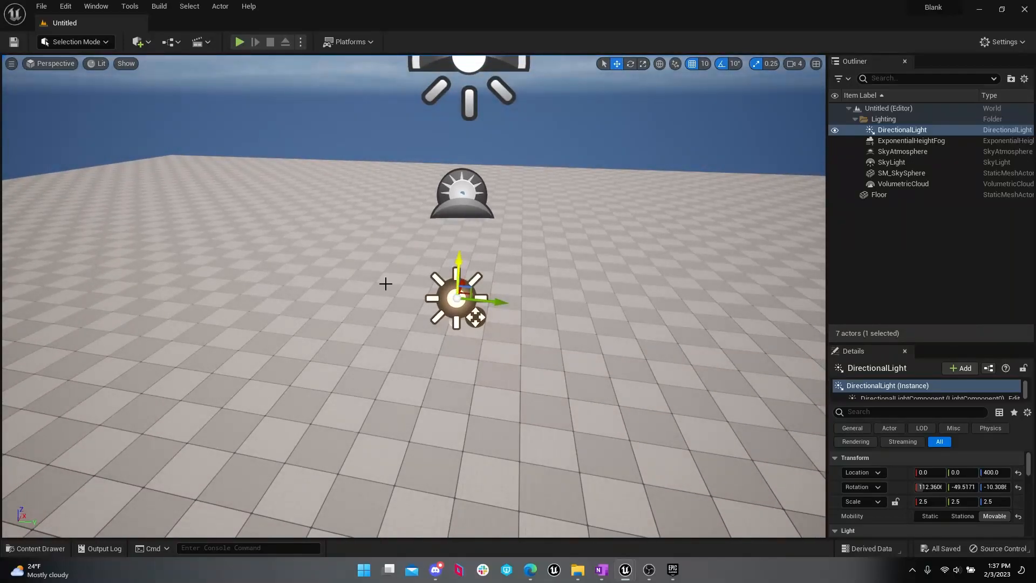
Step: Browse the project content to the Maps folder inside StarterContent and review its level assets
click(36, 549)
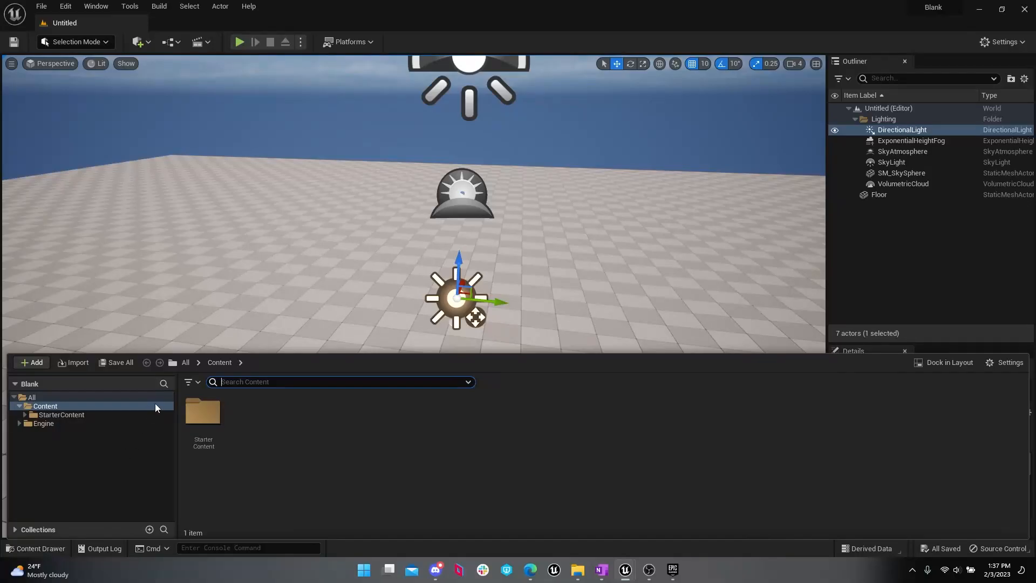
click(117, 417)
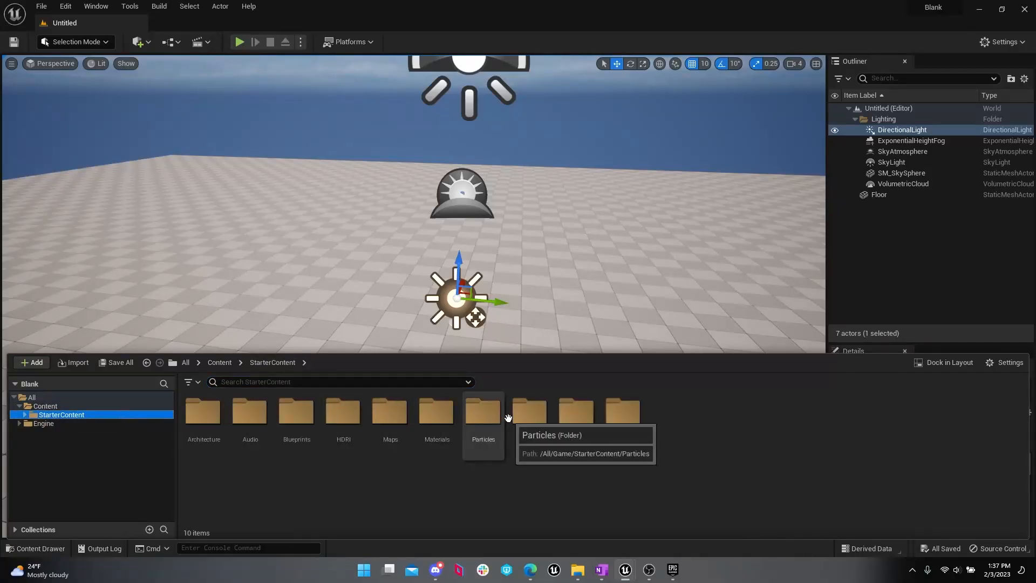
double_click(390, 411)
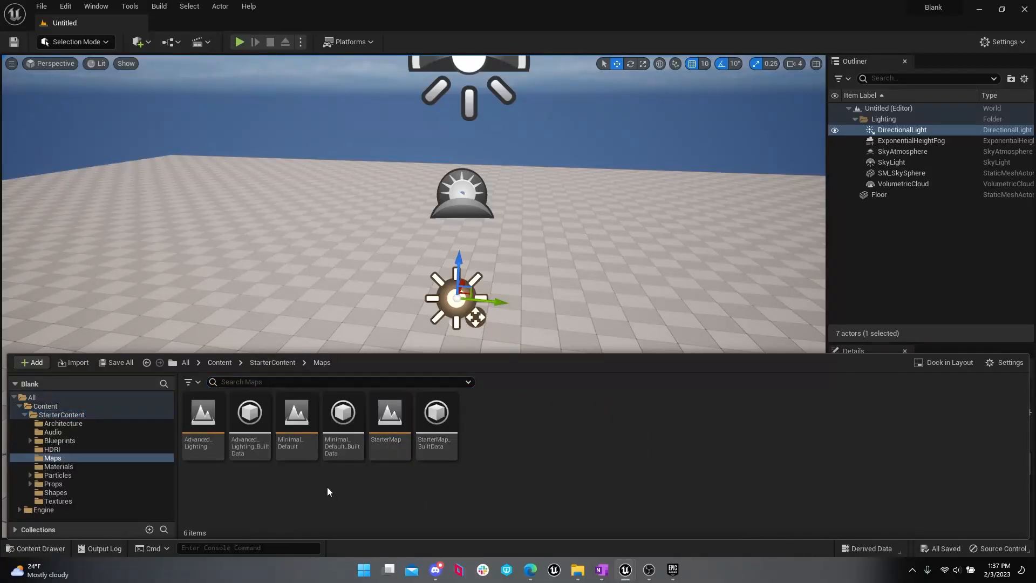
mouse_move(338, 232)
mouse_down()
mouse_move(338, 248)
mouse_move(338, 233)
mouse_up()
click(42, 548)
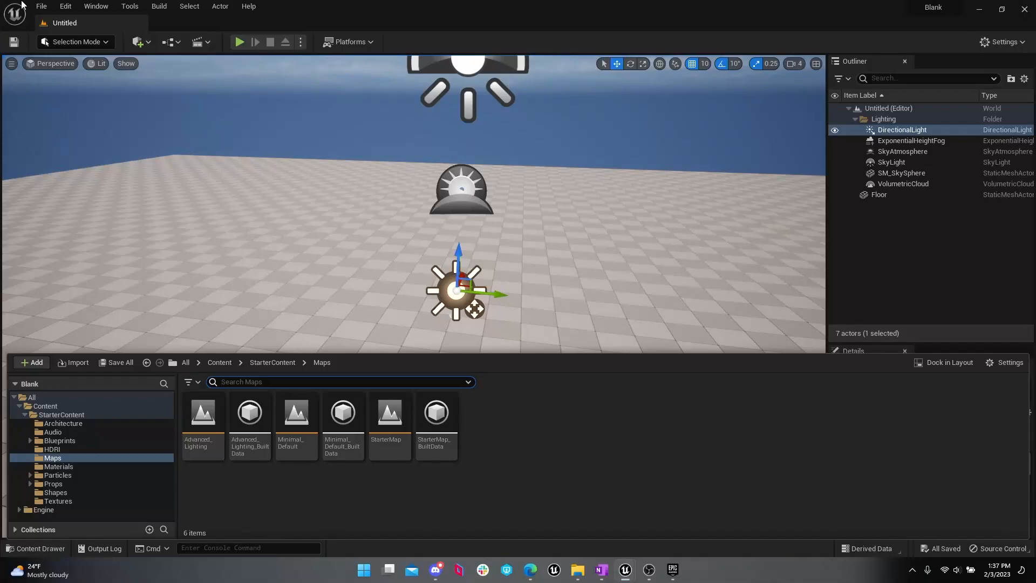
Step: Run Save All for the project's unsaved levels and assets
click(42, 6)
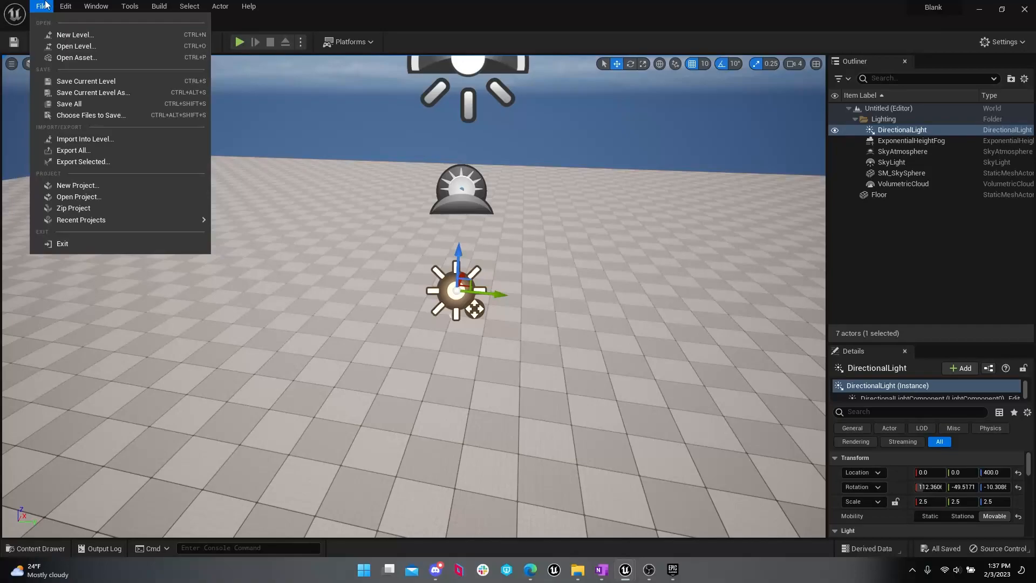
mouse_move(57, 6)
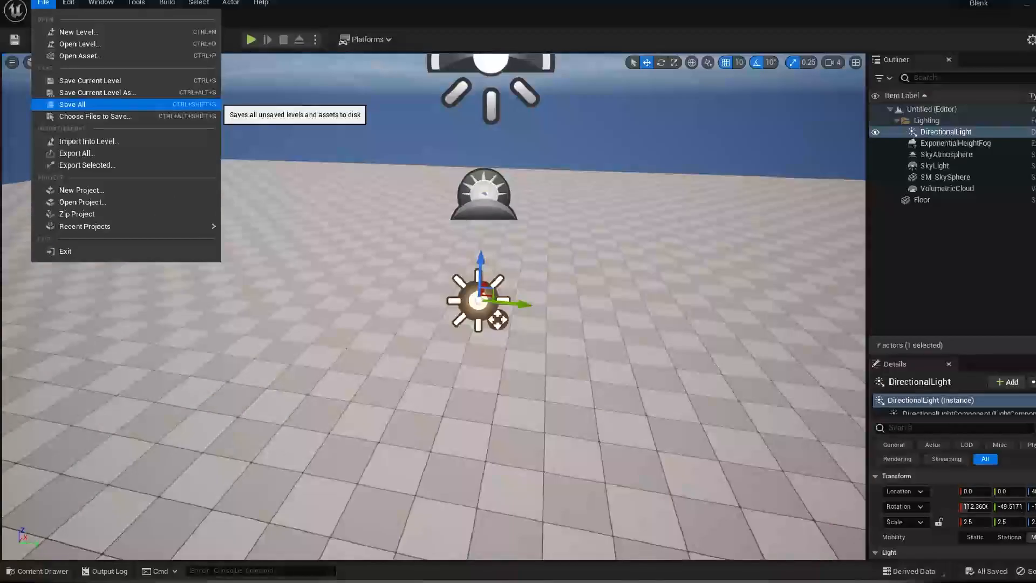
click(135, 243)
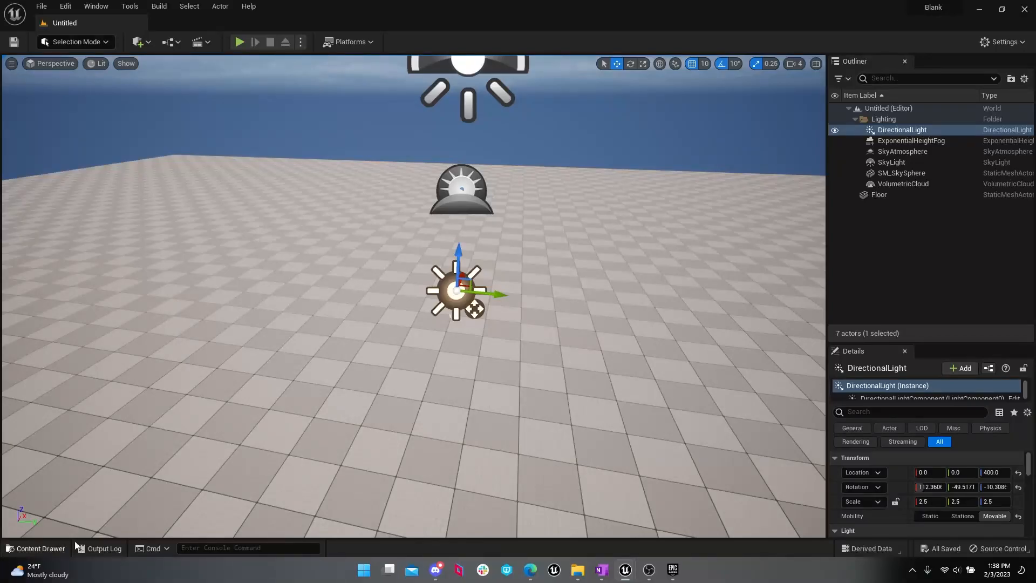
Step: Check the StarterContent Maps folder again, then return to the viewport
click(63, 549)
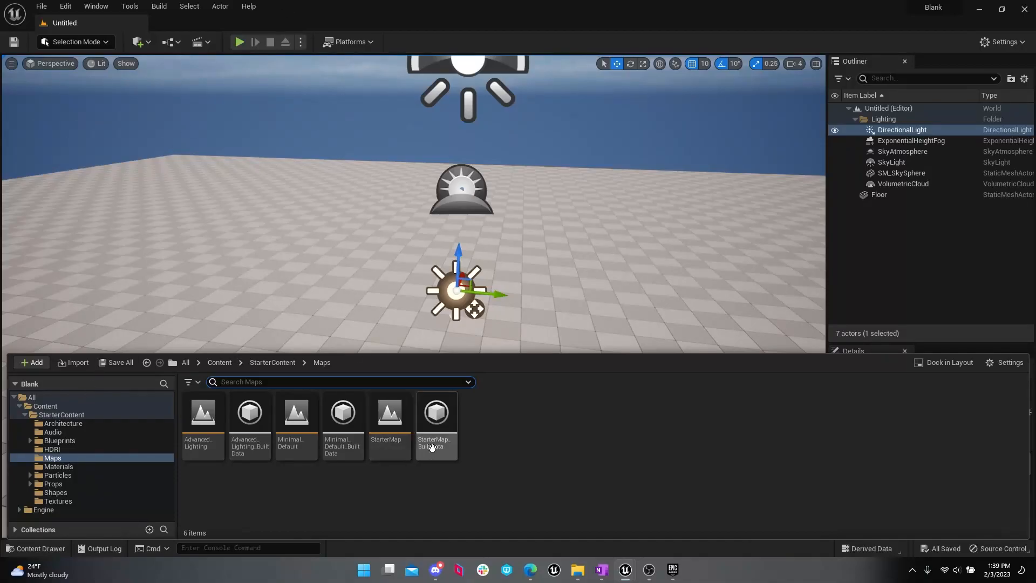
click(495, 466)
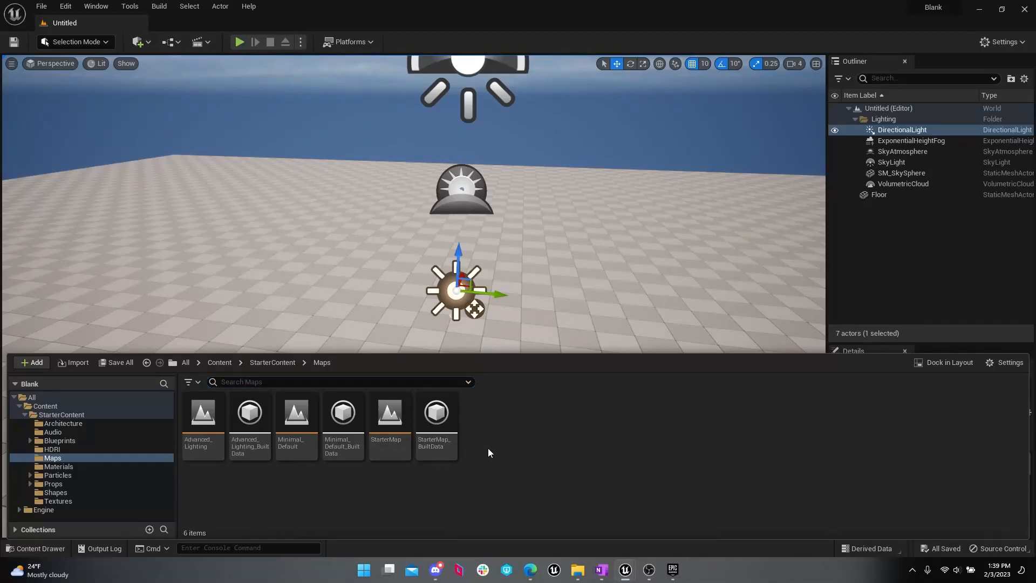
drag(428, 161, 420, 167)
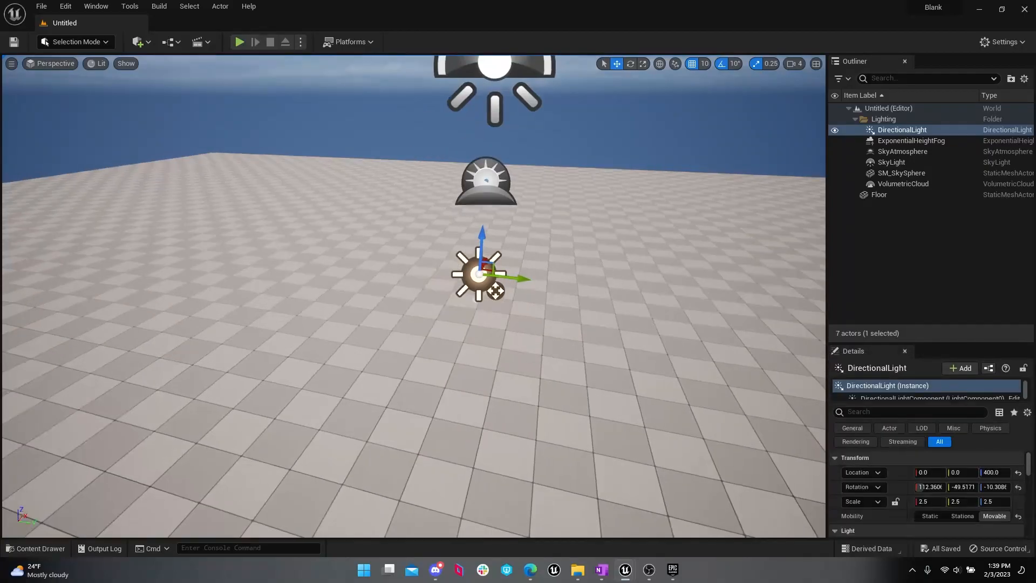
click(42, 6)
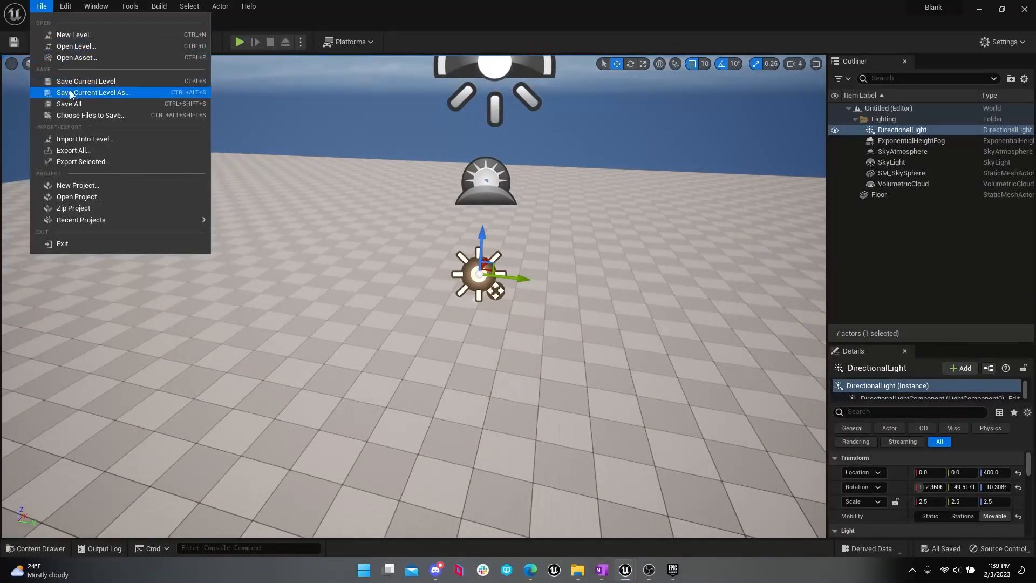
click(114, 96)
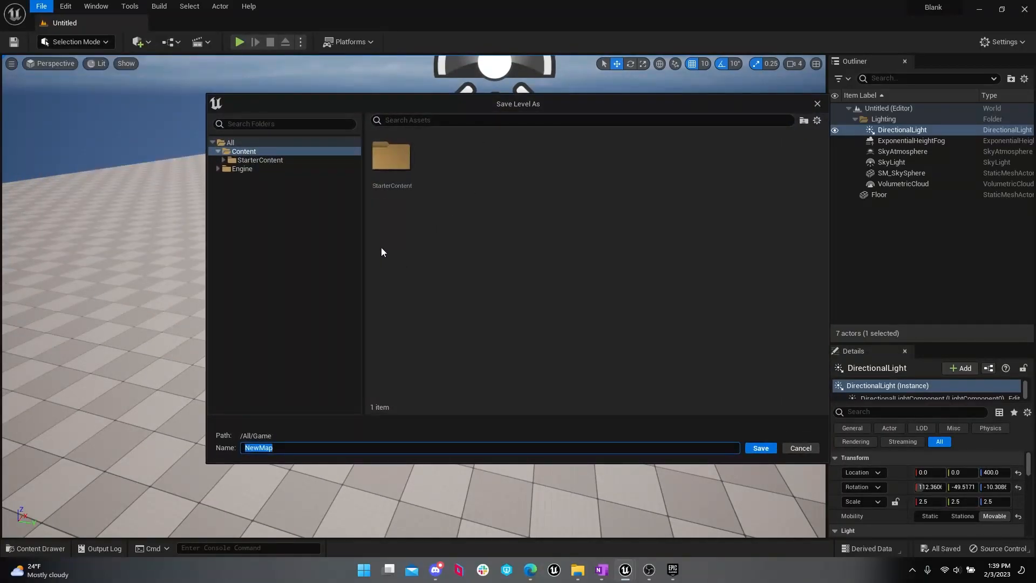
click(817, 103)
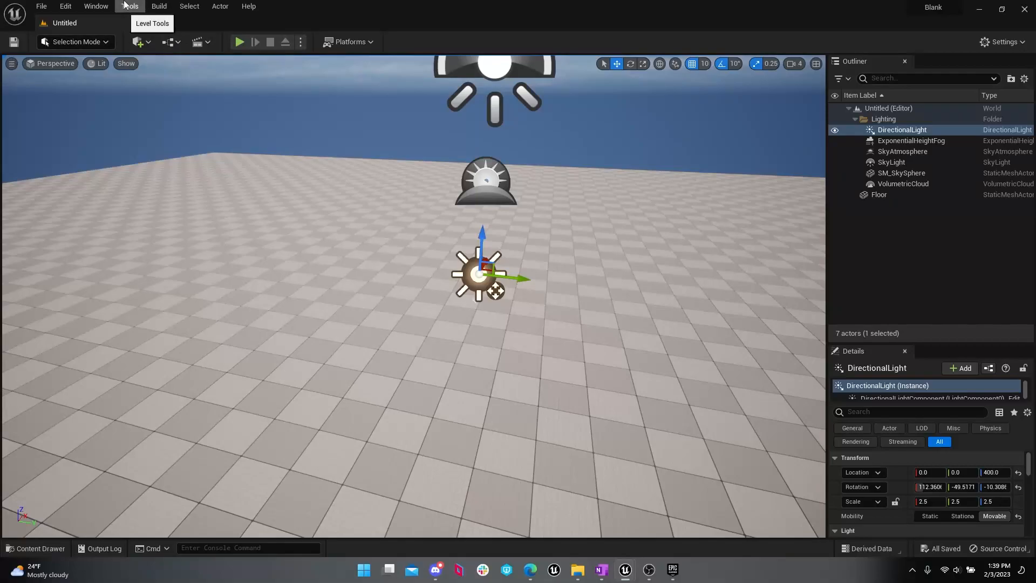
click(94, 6)
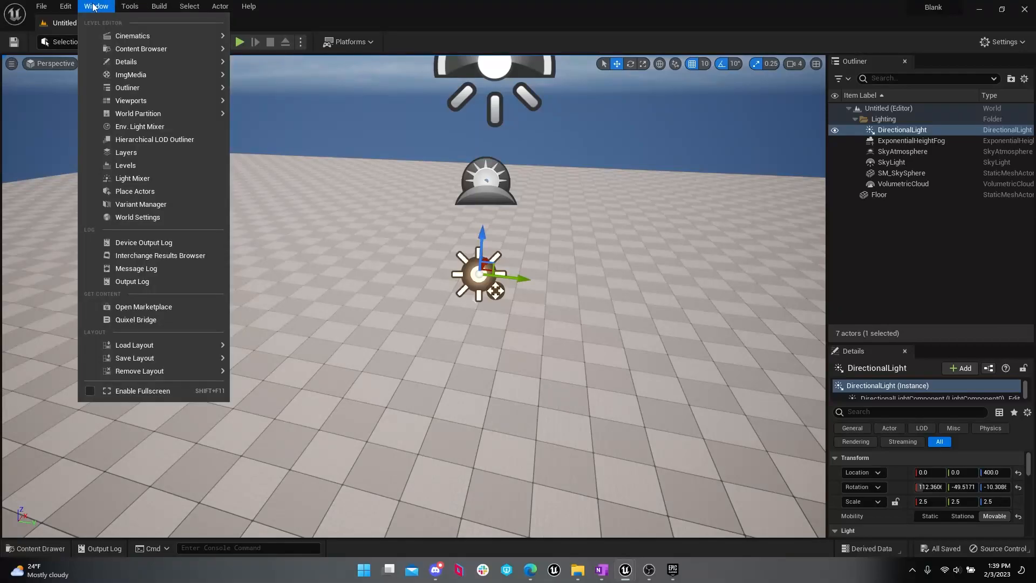
click(103, 5)
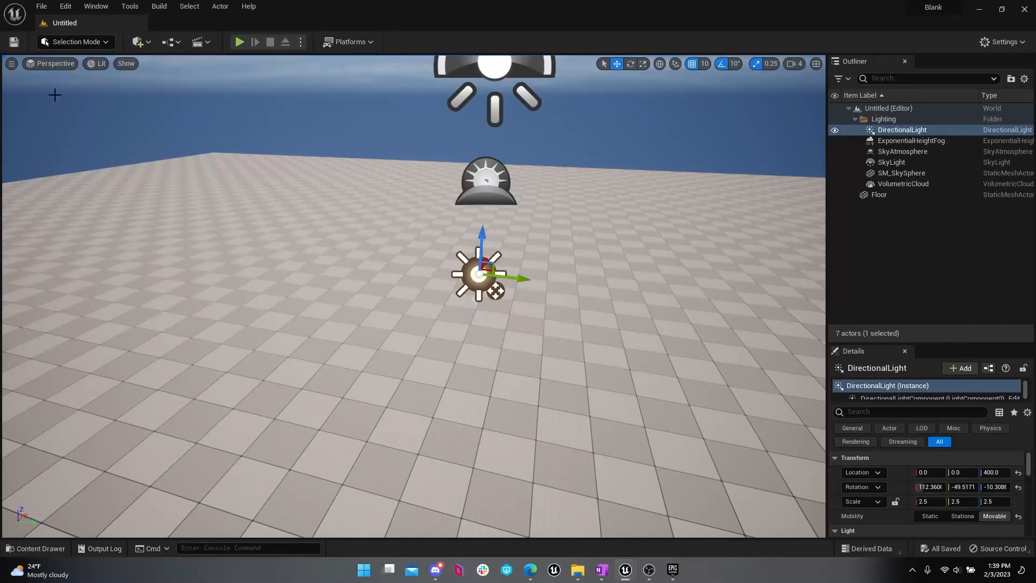
click(91, 42)
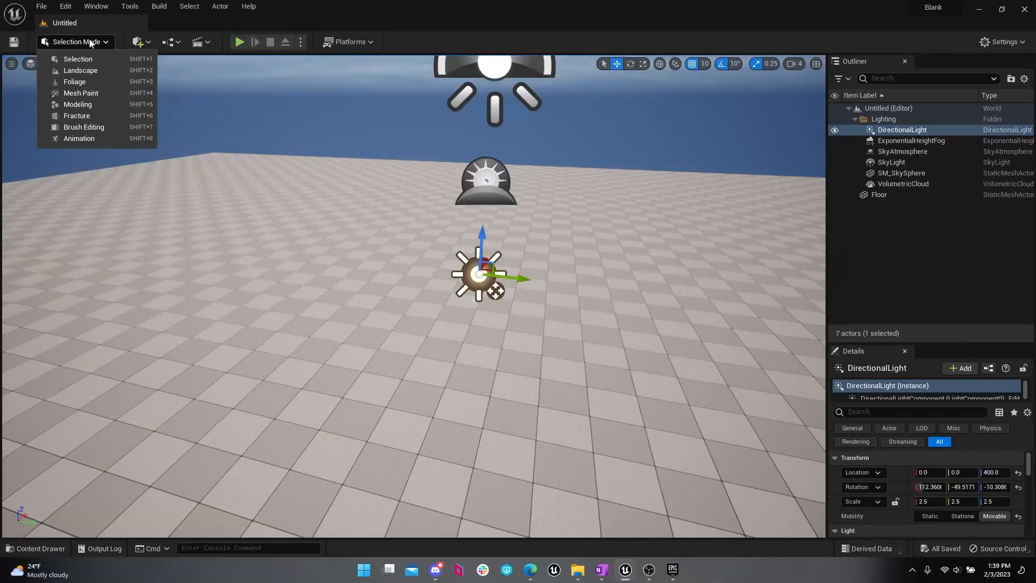
click(91, 42)
click(96, 7)
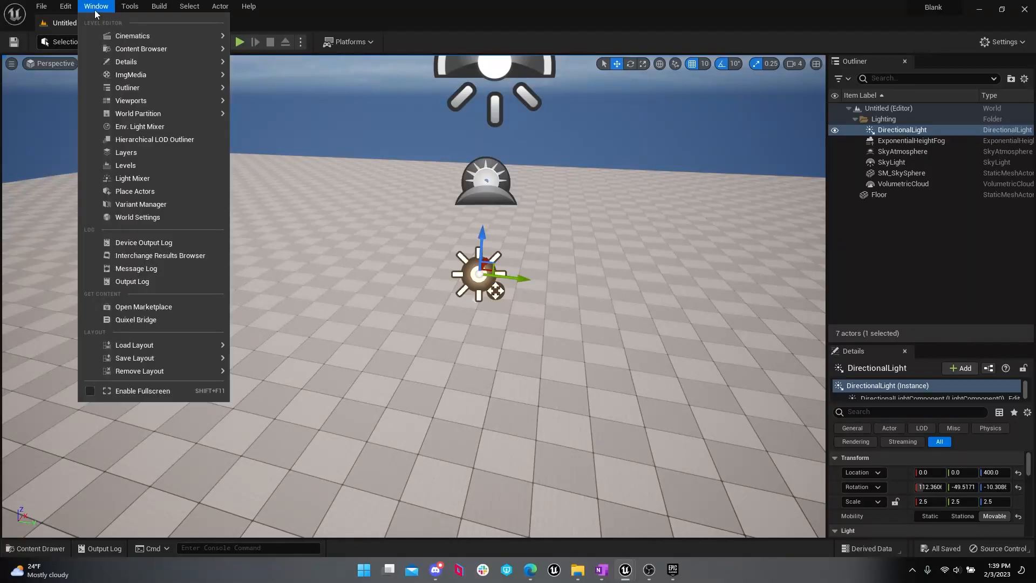
mouse_move(155, 119)
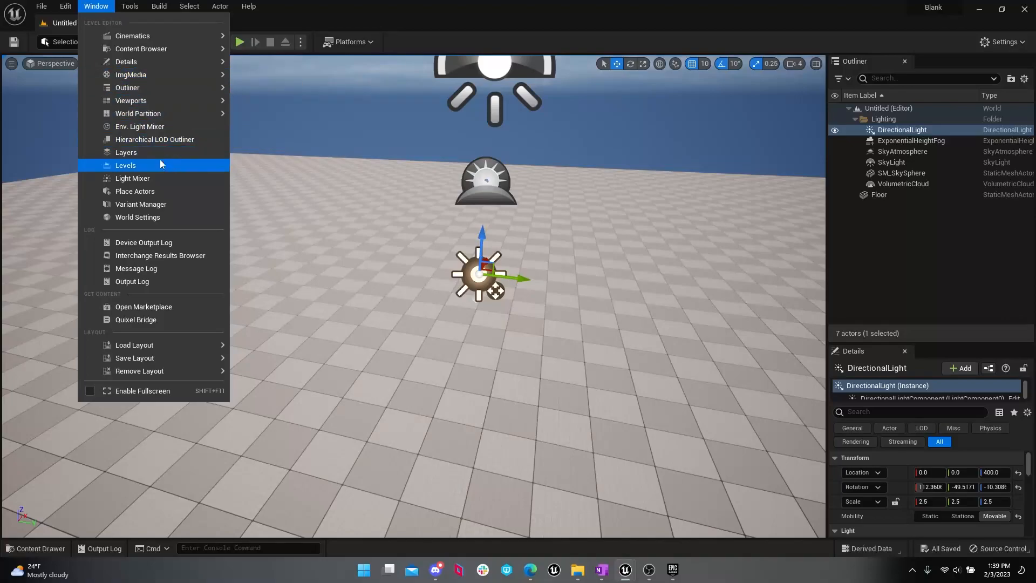
click(106, 8)
click(107, 7)
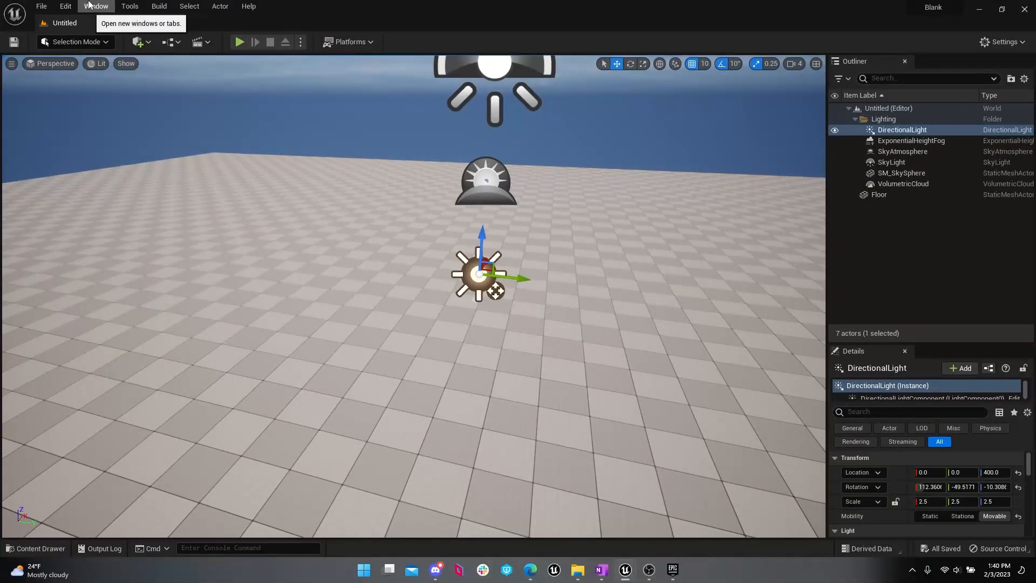
Step: Show the Place Actors list and place a Cube shape on the floor near the directional light
click(90, 6)
click(135, 191)
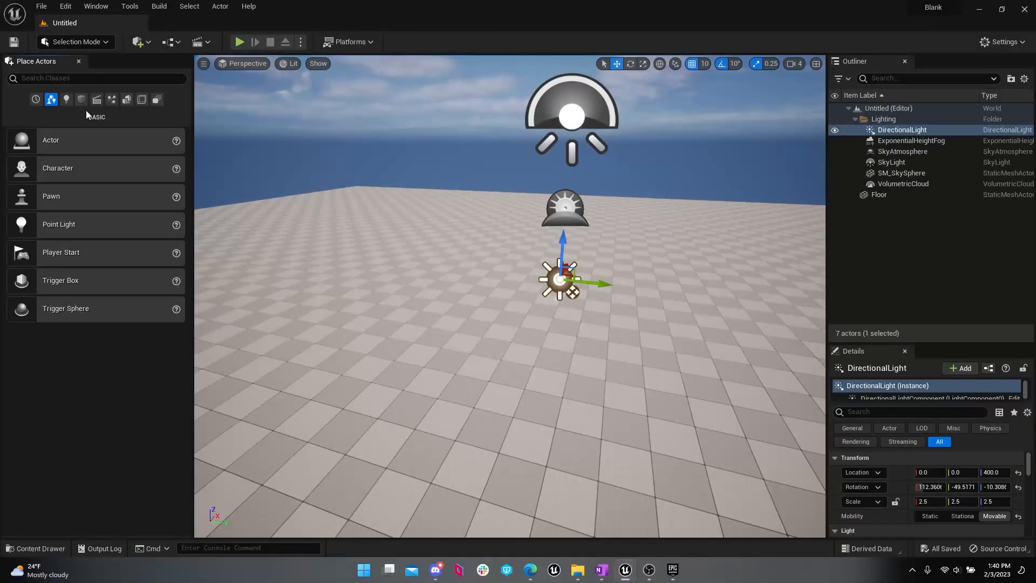
click(109, 105)
drag(102, 142, 543, 306)
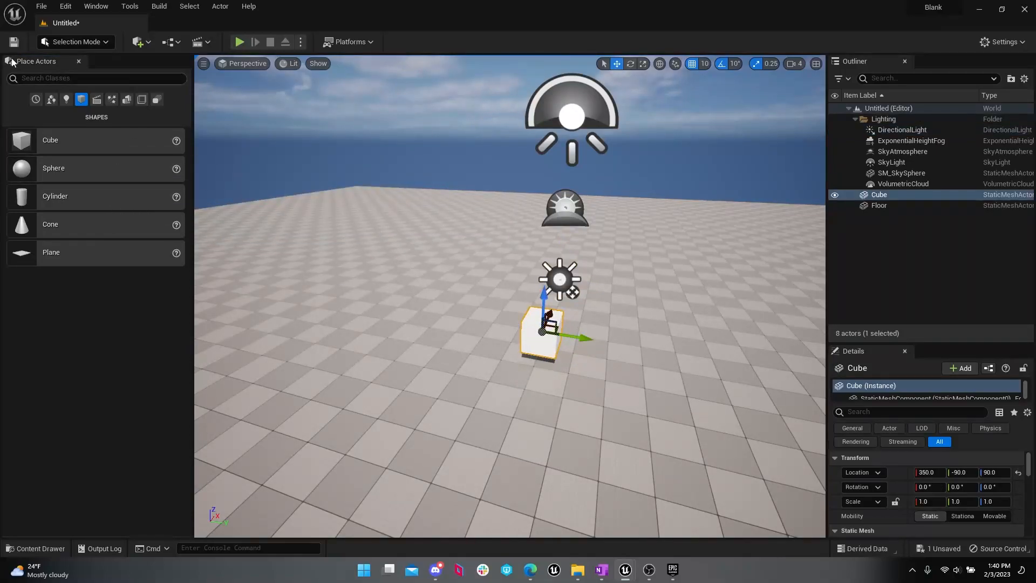
Step: Save the current level as Level_Cube in the Content folder and browse to that folder to check it
click(42, 6)
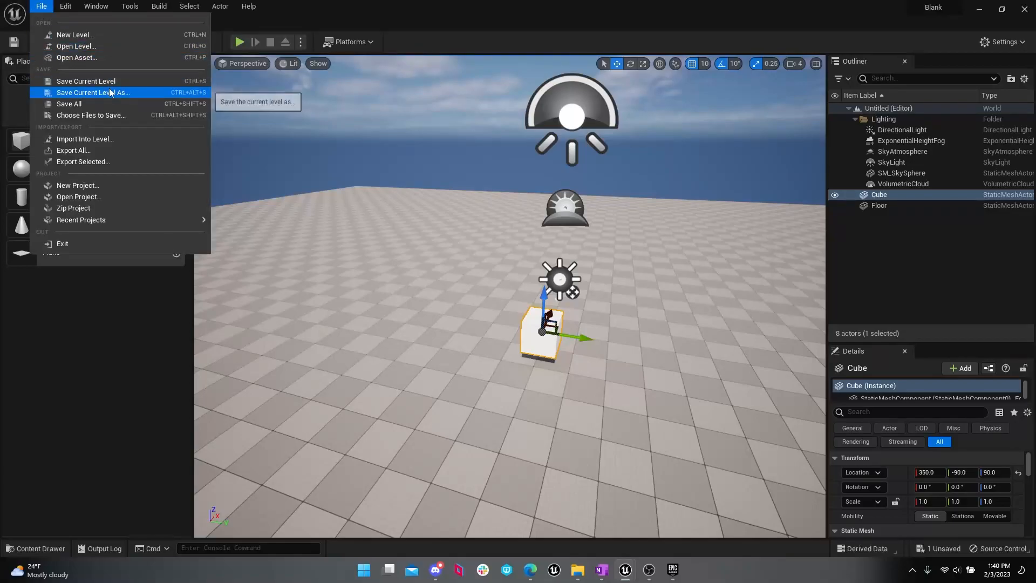
click(93, 92)
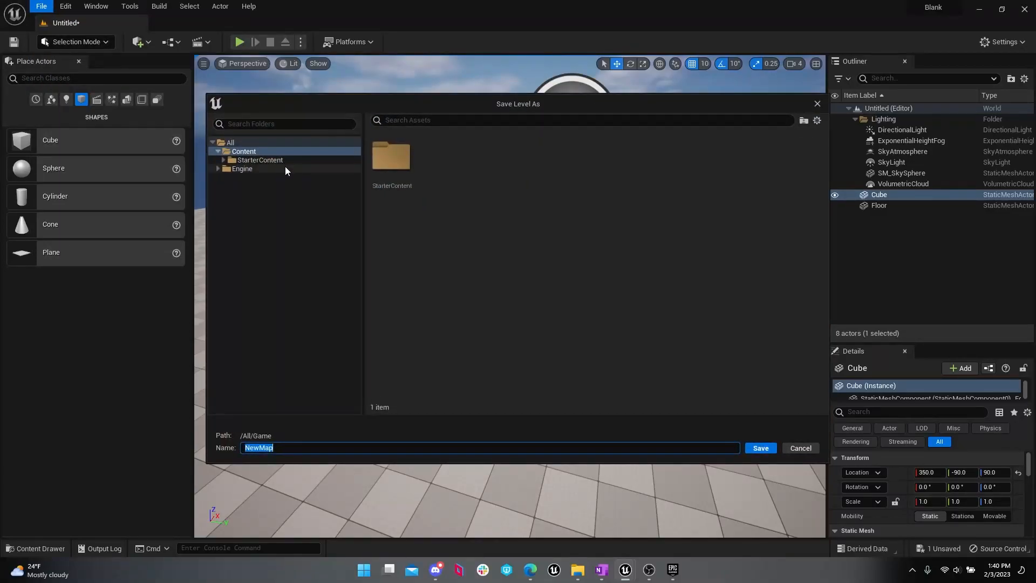
text(cube)
key(BackSpace)
key(BackSpace)
key(BackSpace)
text(Level)
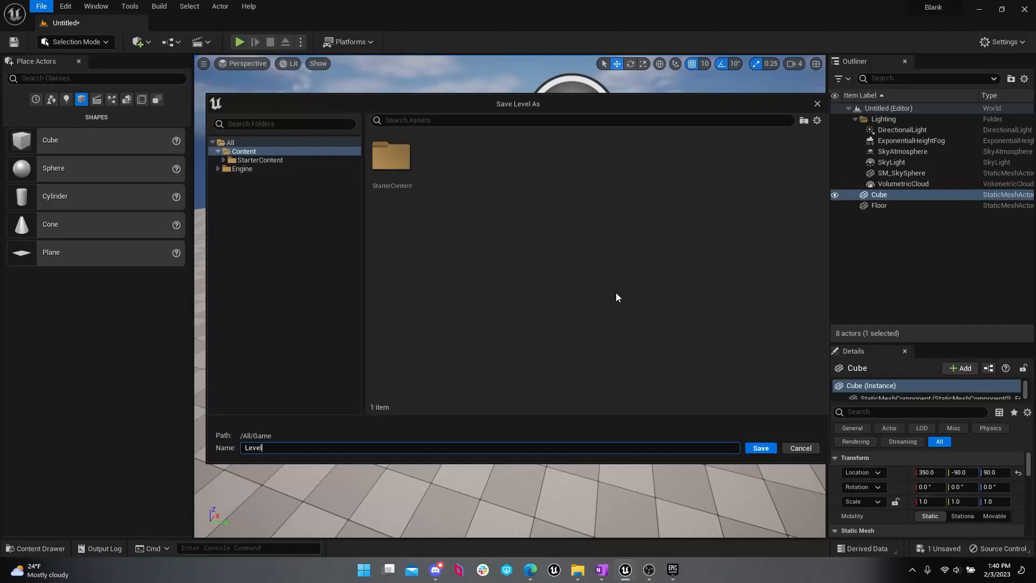
text(_Cube)
key(Return)
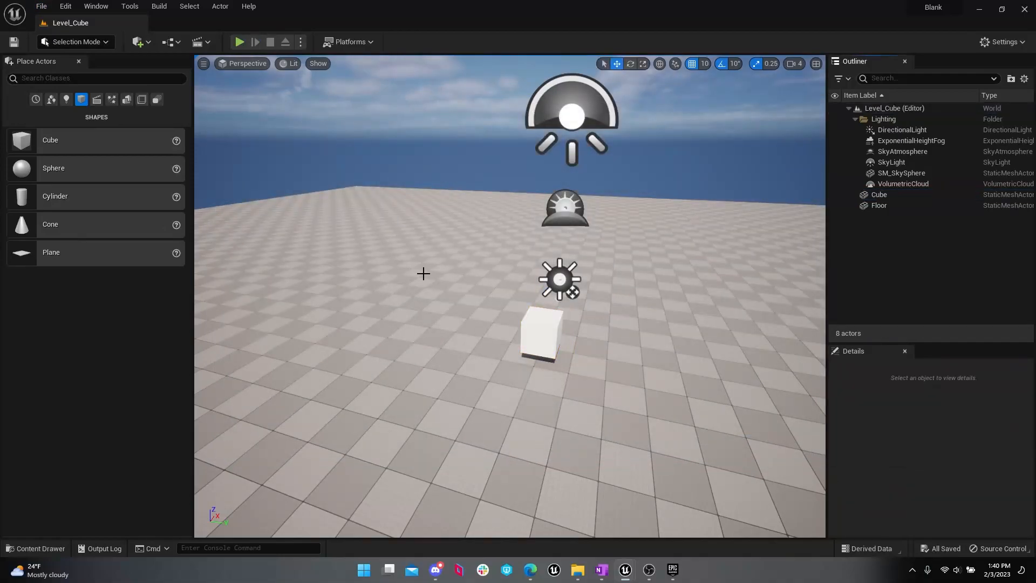
click(53, 549)
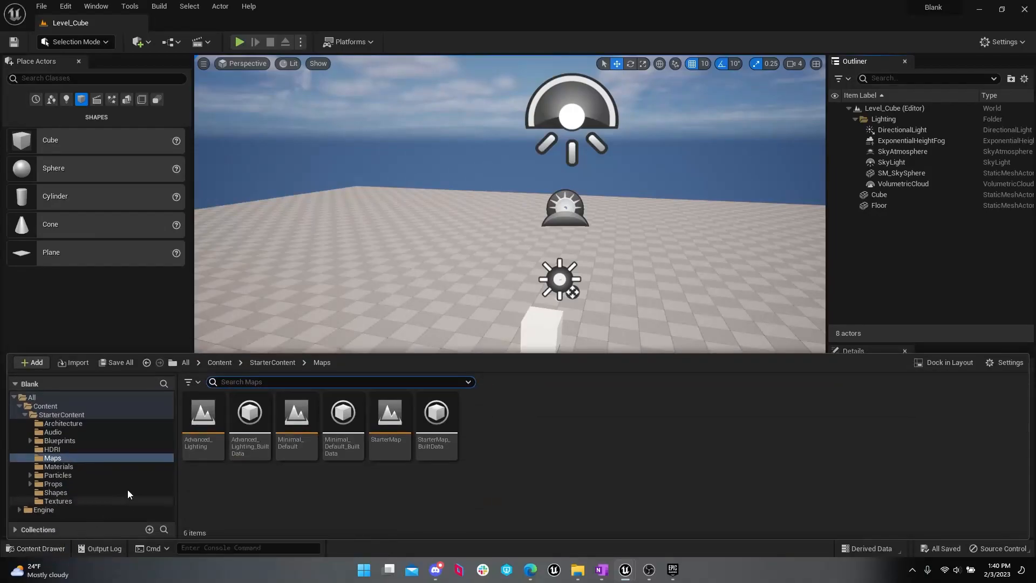
click(80, 406)
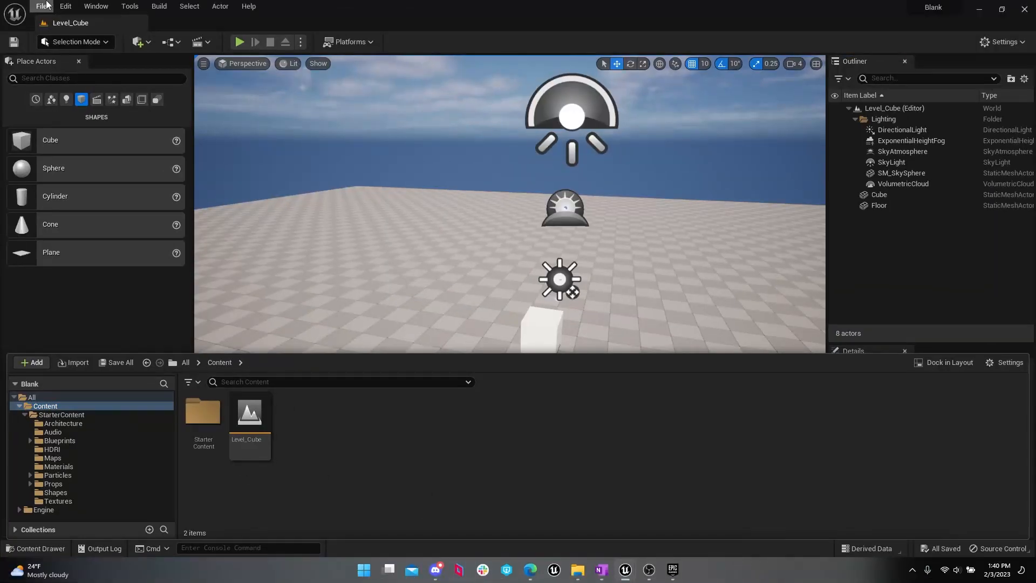
Step: Create a new level from the Empty Level template and look around it
click(43, 7)
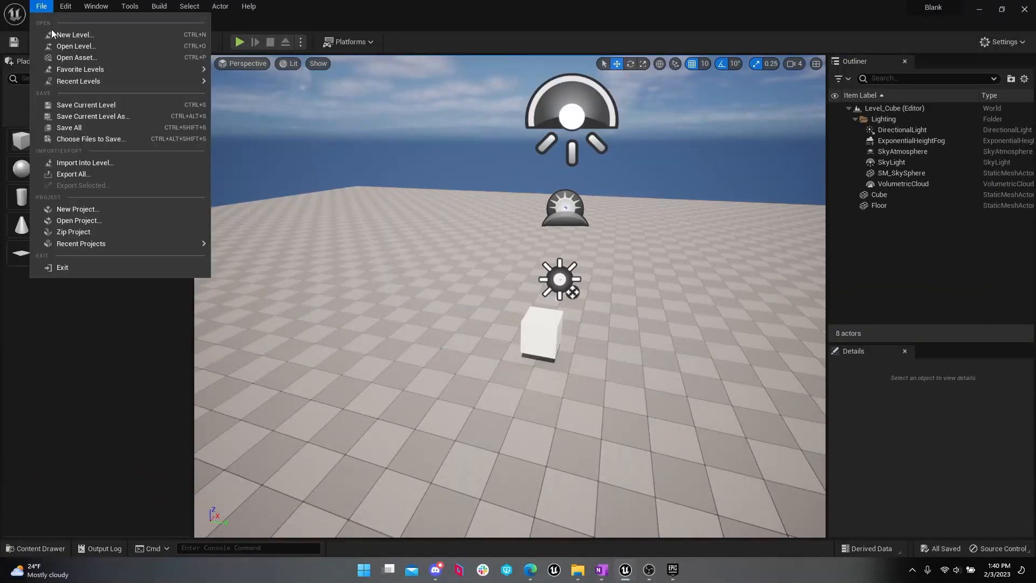
click(54, 34)
click(549, 199)
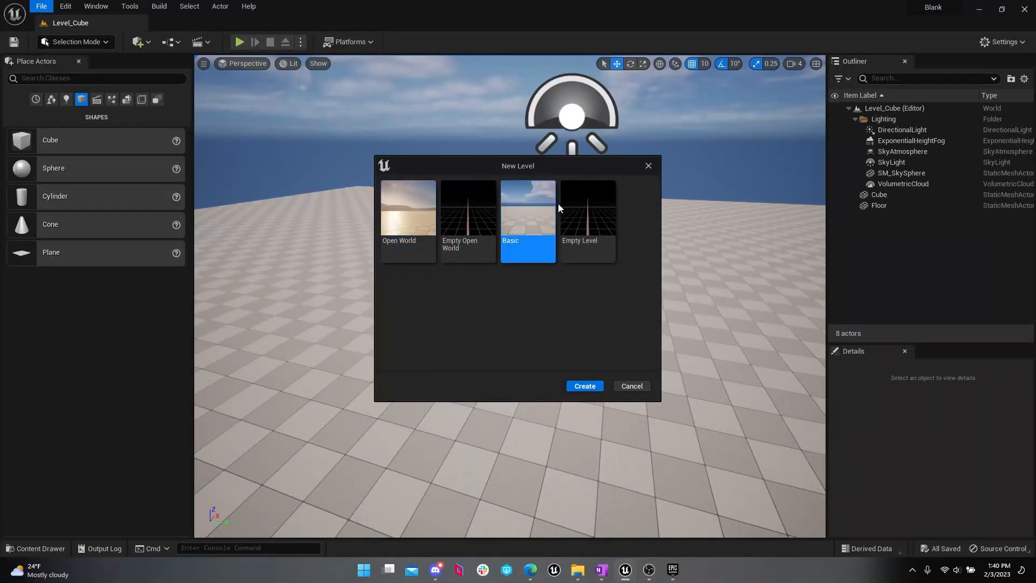
double_click(566, 205)
right_drag(511, 297, 434, 297)
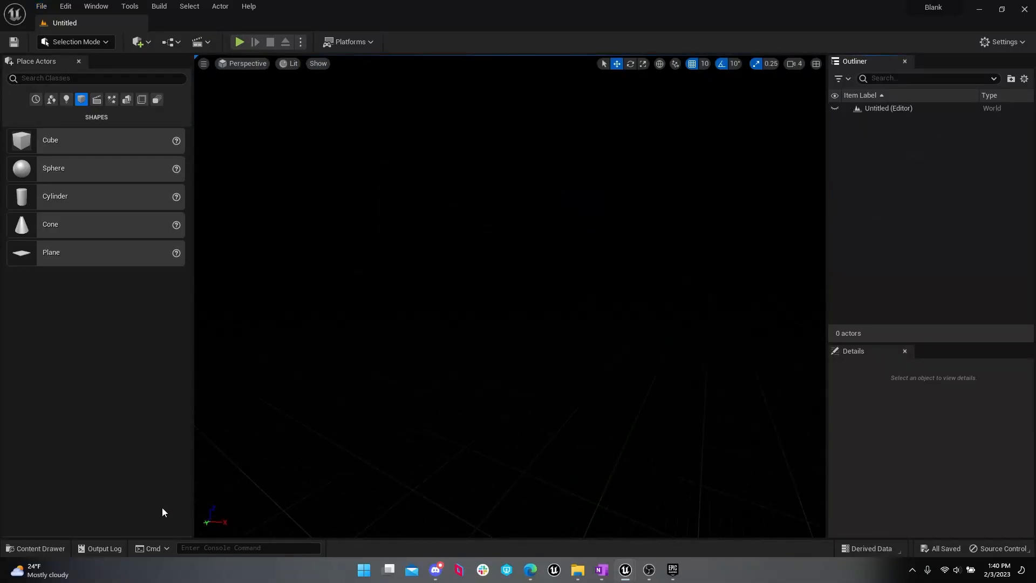
Step: Open the saved Level_Cube level from the project's Content folder
click(36, 548)
mouse_move(251, 452)
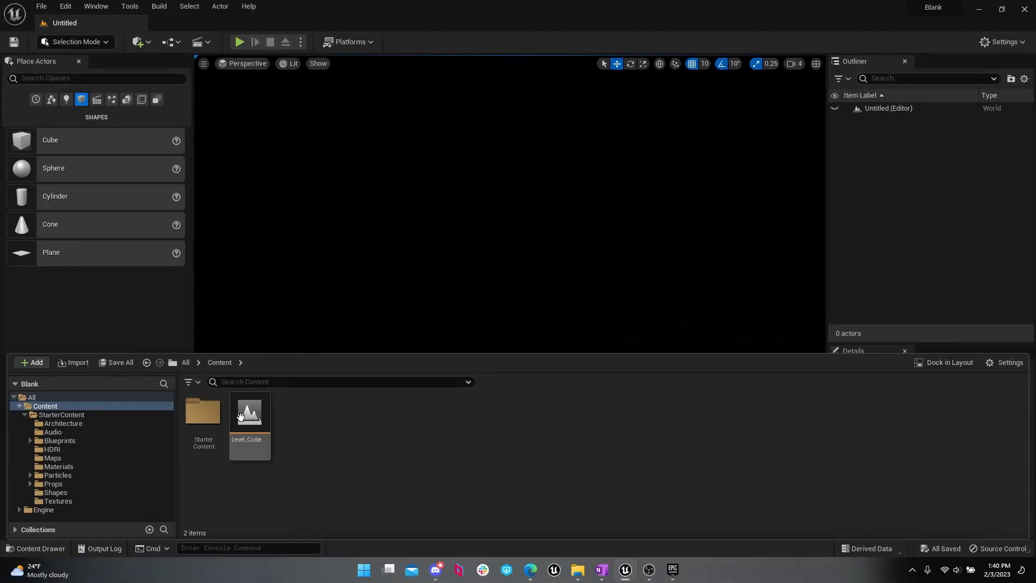
click(322, 261)
double_click(242, 416)
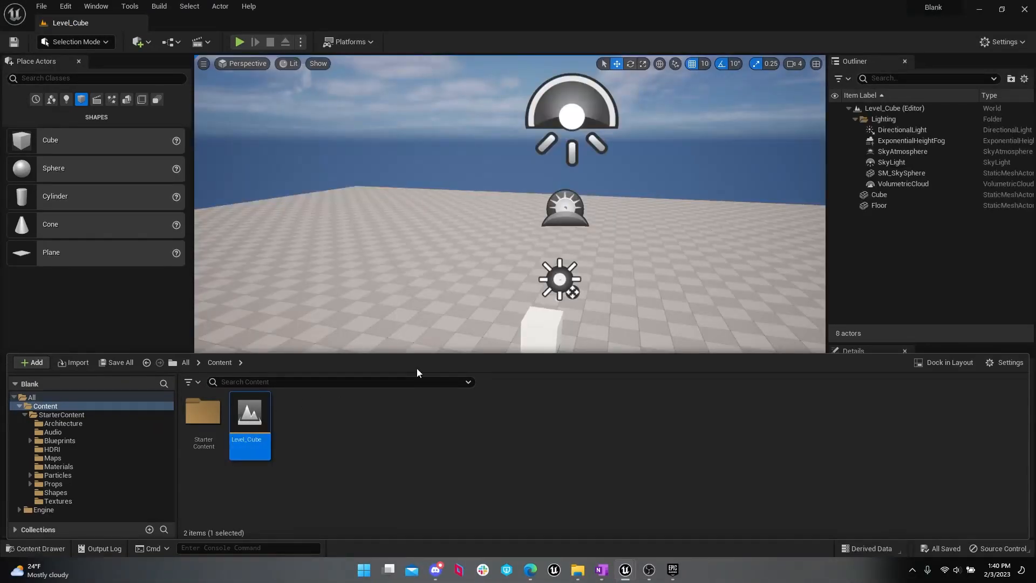
drag(422, 354, 425, 351)
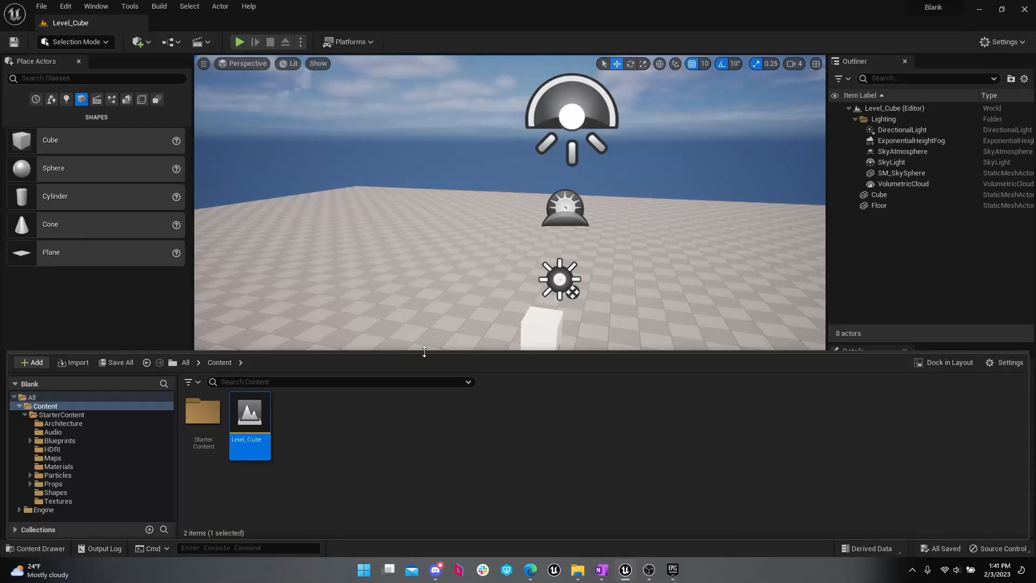
click(41, 6)
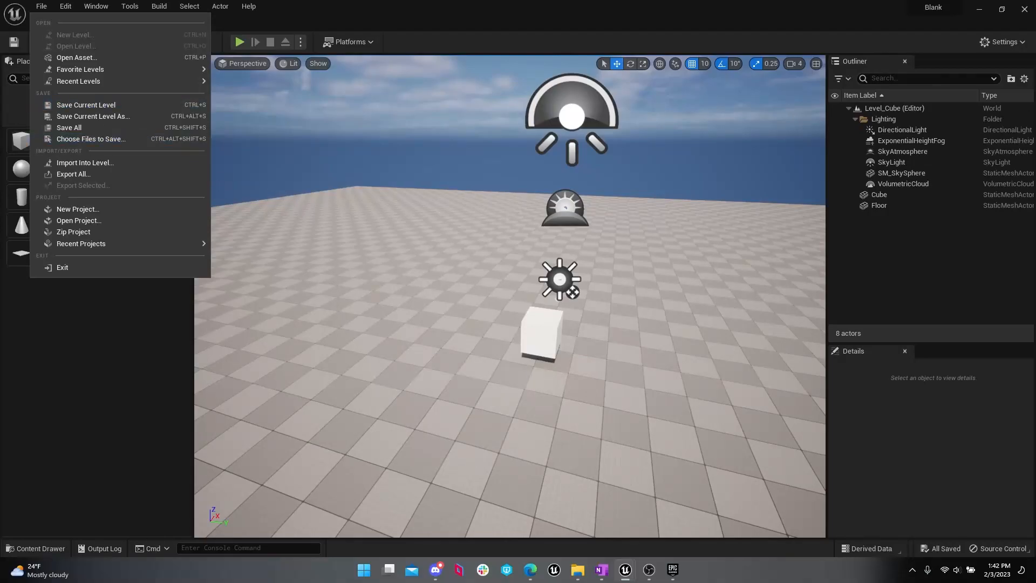
click(365, 238)
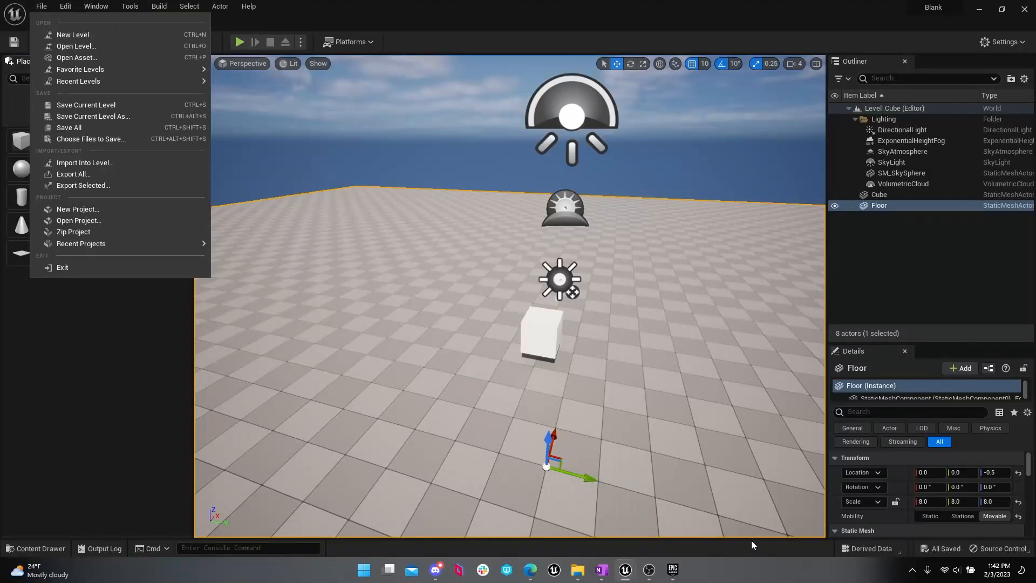
click(651, 572)
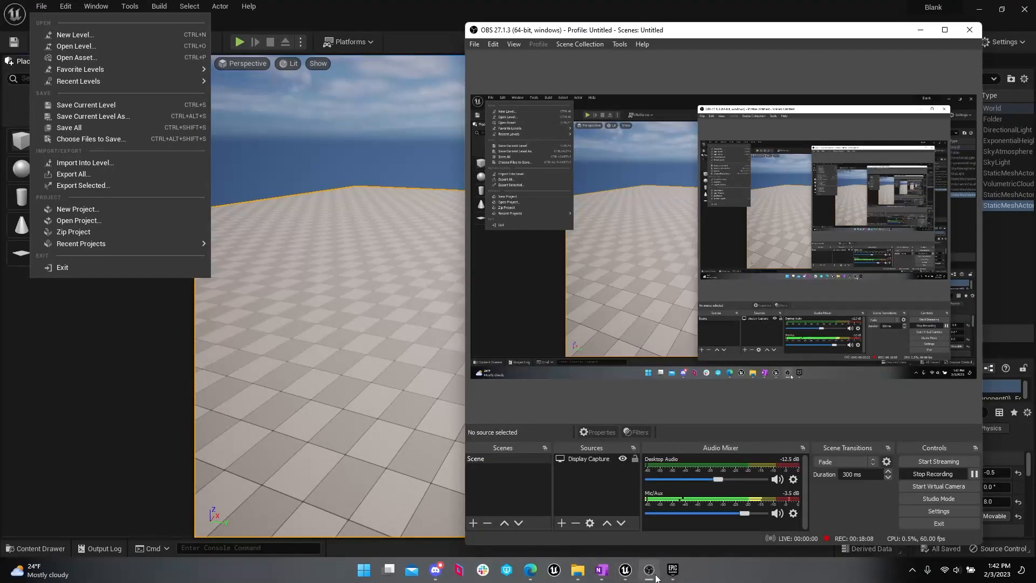
click(651, 571)
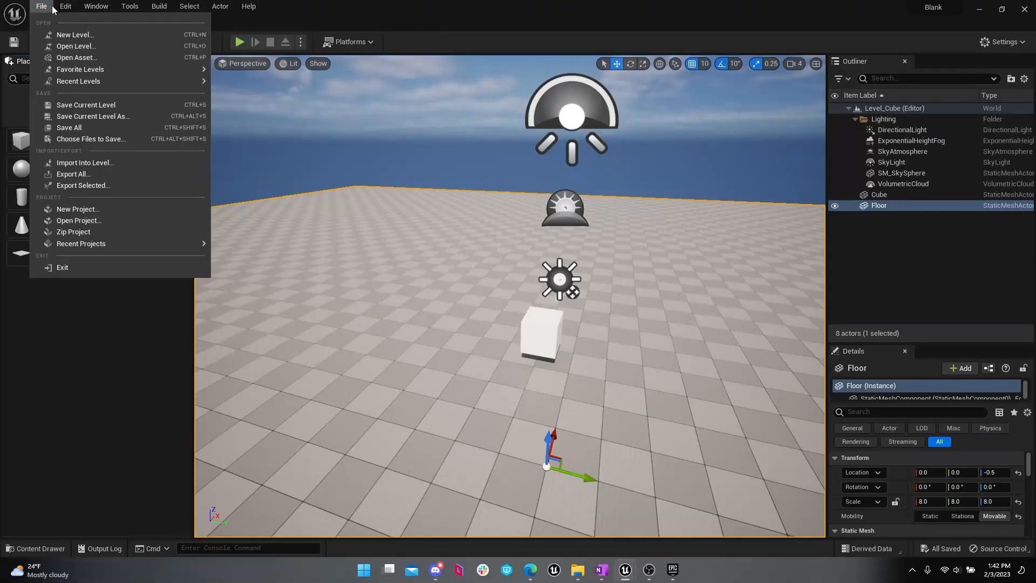
Step: Create a new level from the Basic template and frame its floor with the directional light above
click(100, 36)
double_click(552, 216)
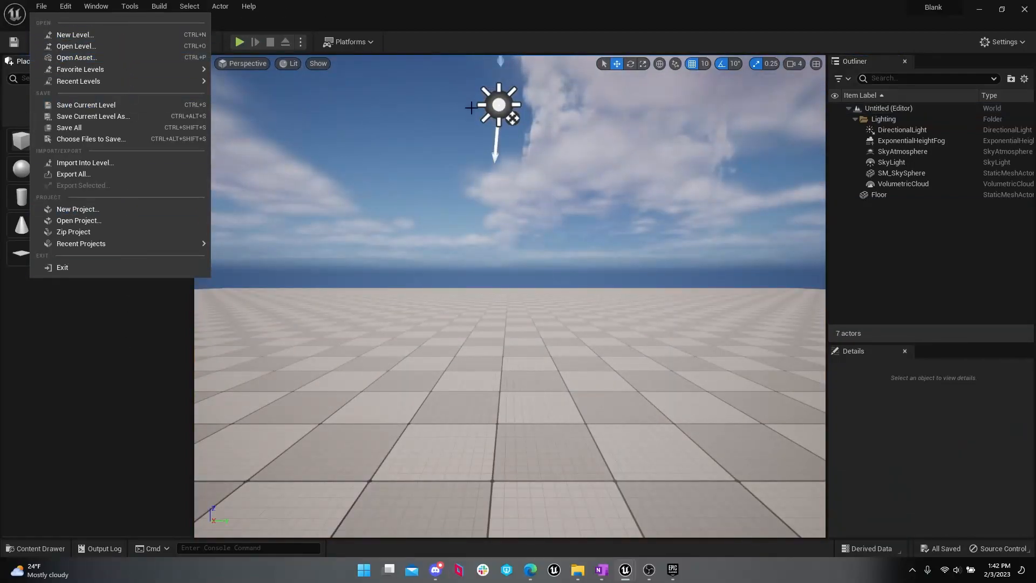
mouse_move(507, 174)
right_down()
mouse_move(567, 196)
mouse_move(548, 222)
mouse_move(496, 217)
right_up()
key(s)
key(w)
key(s)
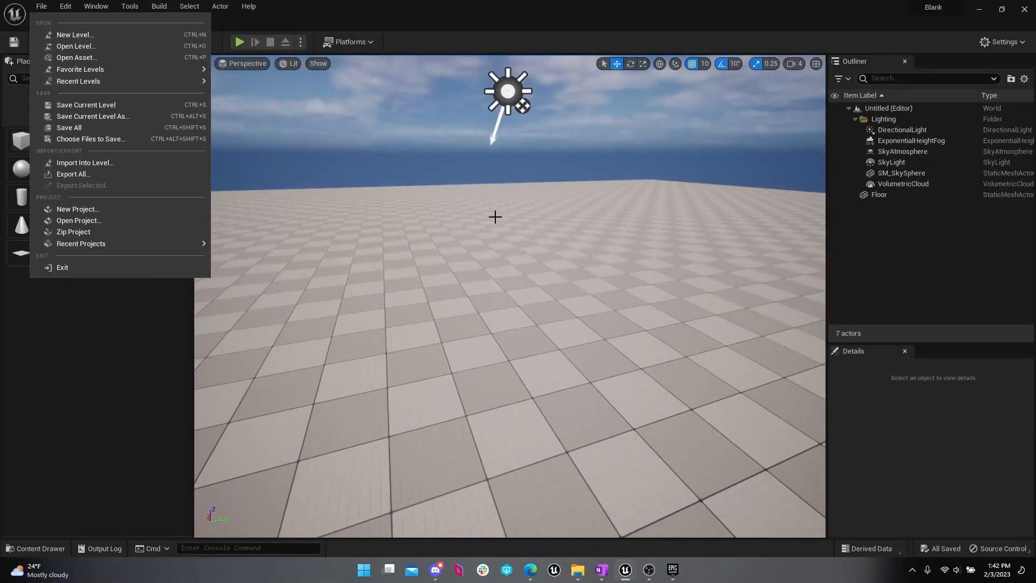
click(50, 548)
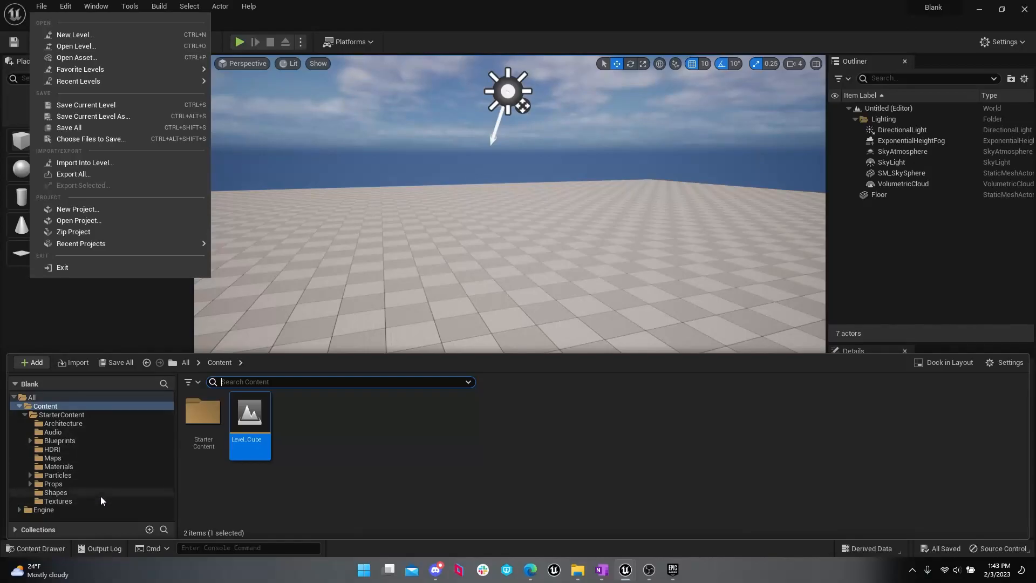
click(53, 549)
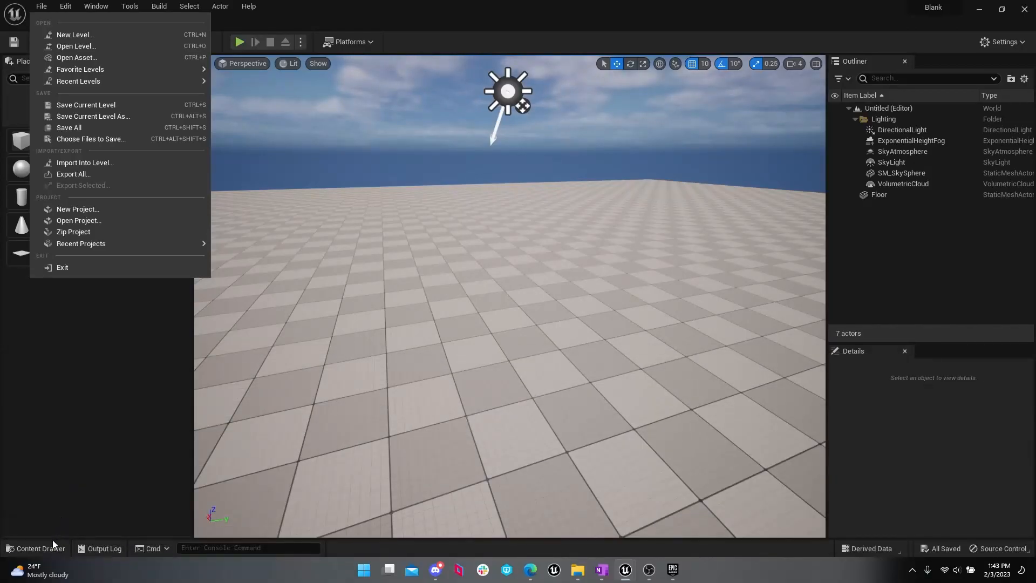
click(54, 546)
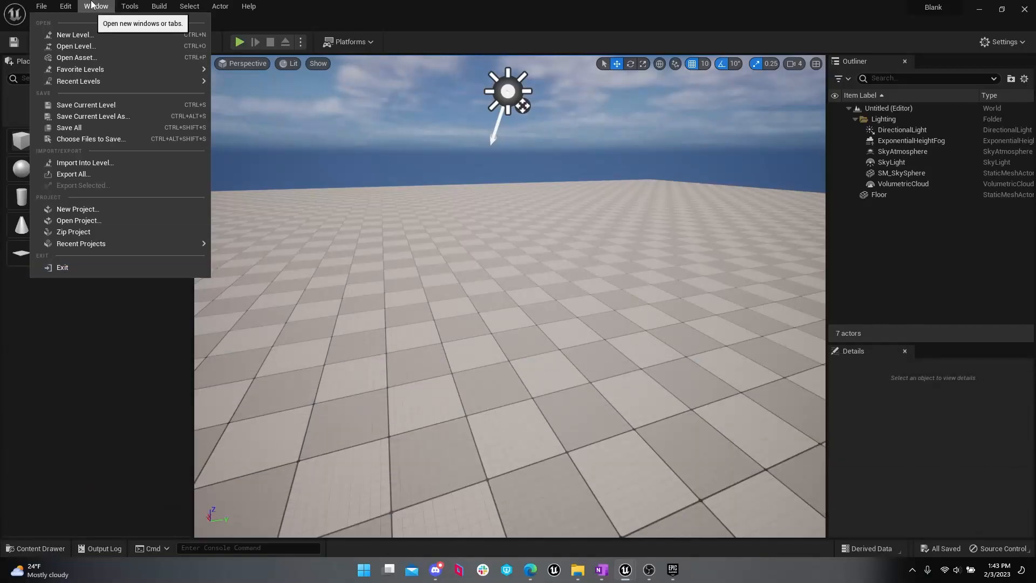
click(93, 6)
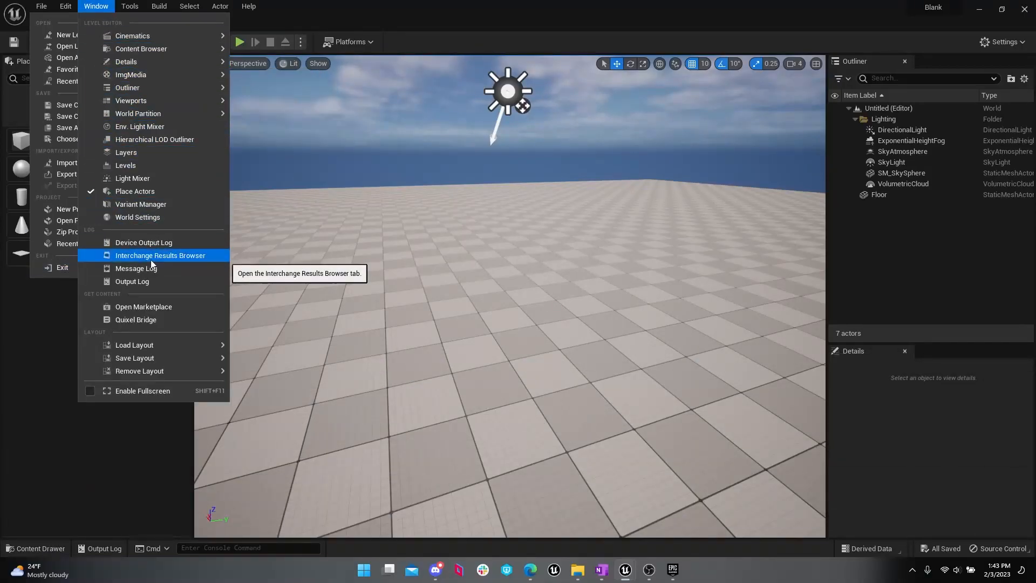
mouse_move(187, 48)
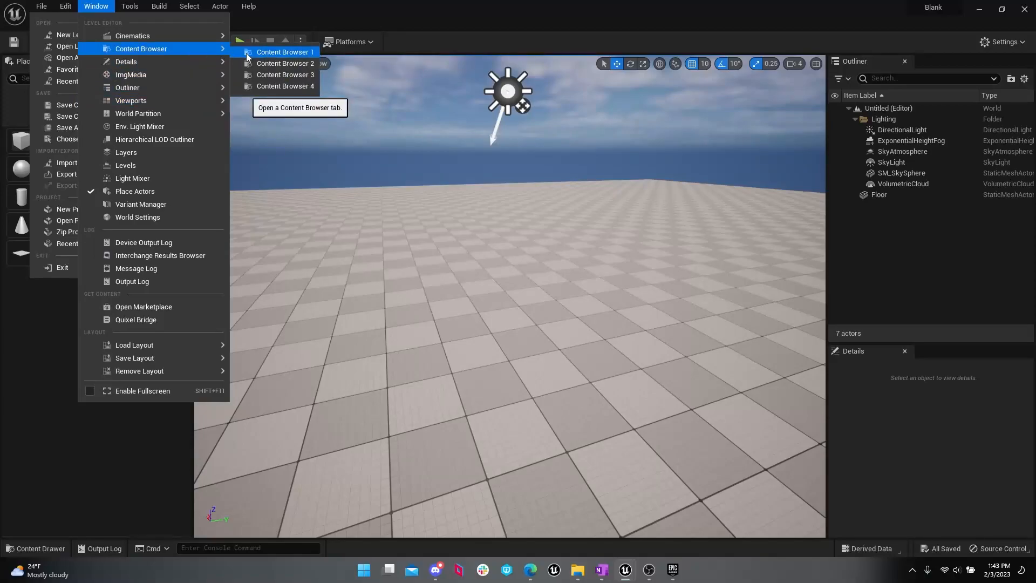
Step: Try docking the Outliner across the top of the workspace and return it to its place above Details
mouse_move(878, 68)
mouse_down()
mouse_move(887, 144)
mouse_move(887, 51)
mouse_up()
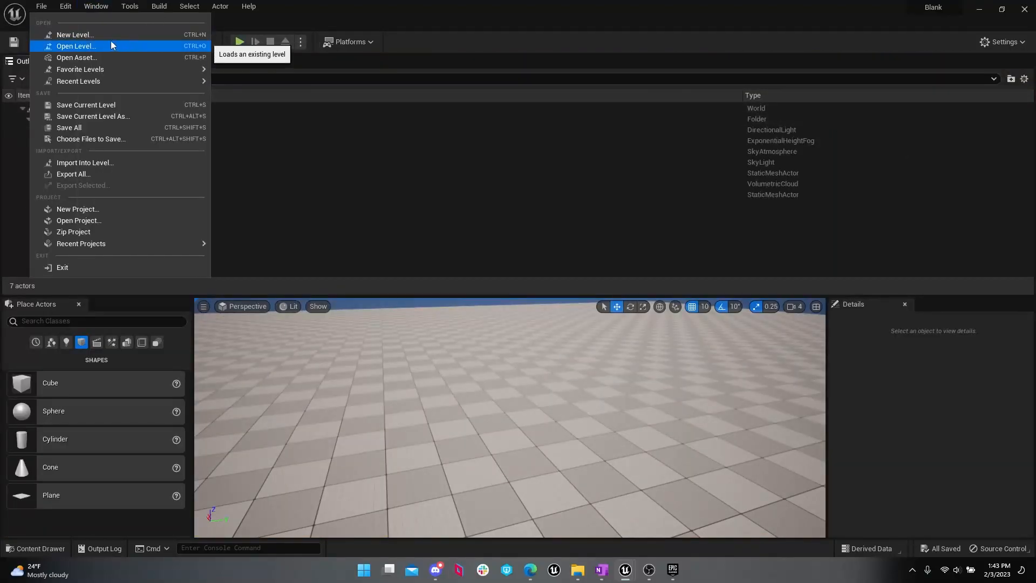
drag(21, 61, 943, 76)
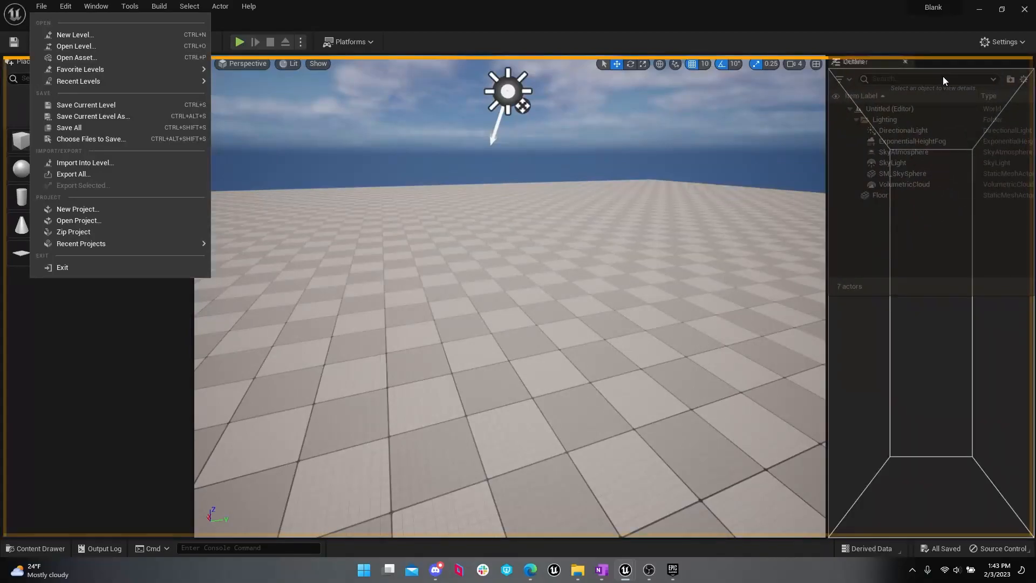
drag(933, 127, 864, 71)
drag(25, 64, 898, 100)
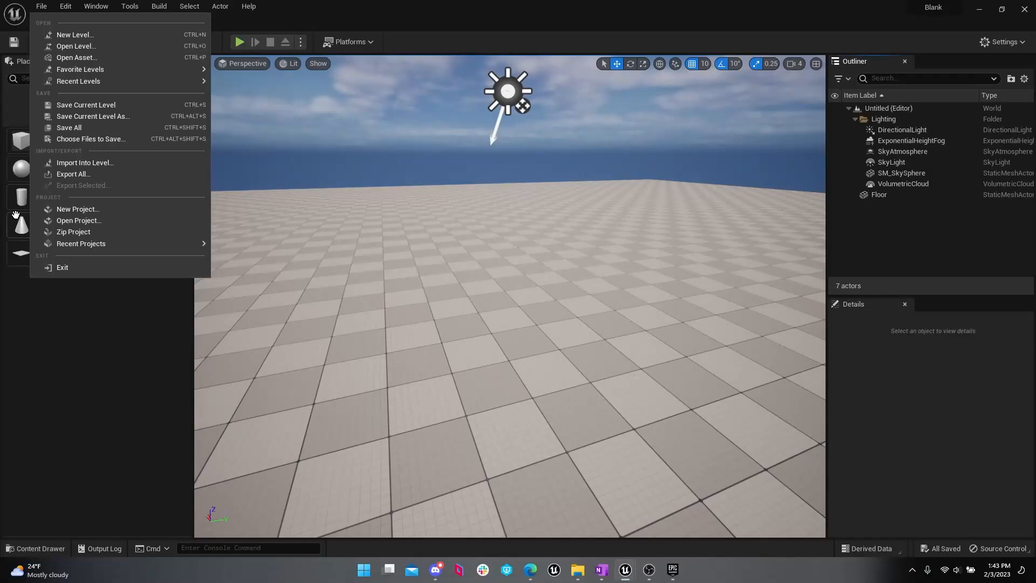
Step: Place a Cube shape on the floor of the new Basic level
drag(19, 149, 581, 348)
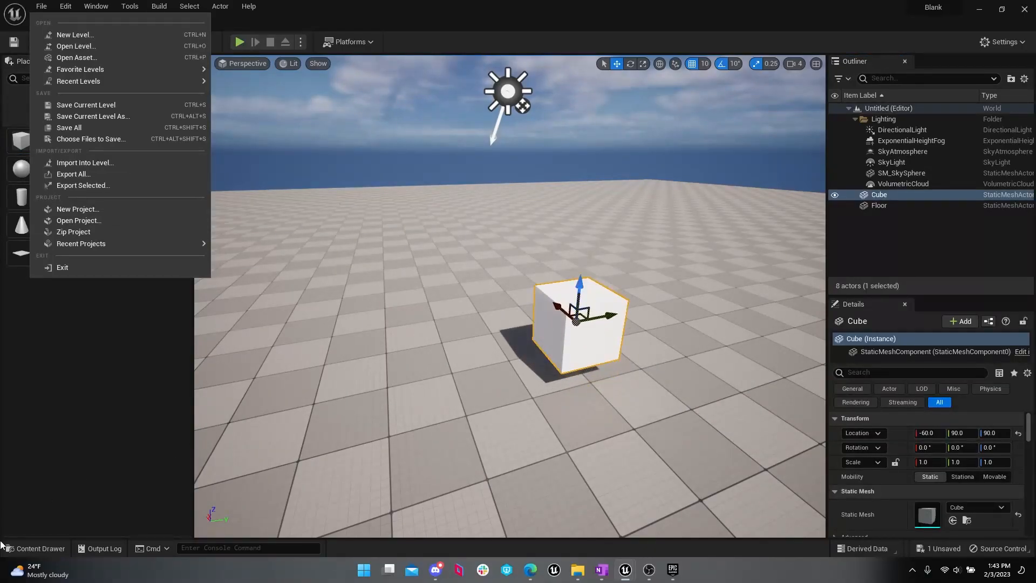
Step: Place the SM_Chair static mesh from StarterContent's Props folder on the floor beside the cube, undoing any accidental move
click(50, 547)
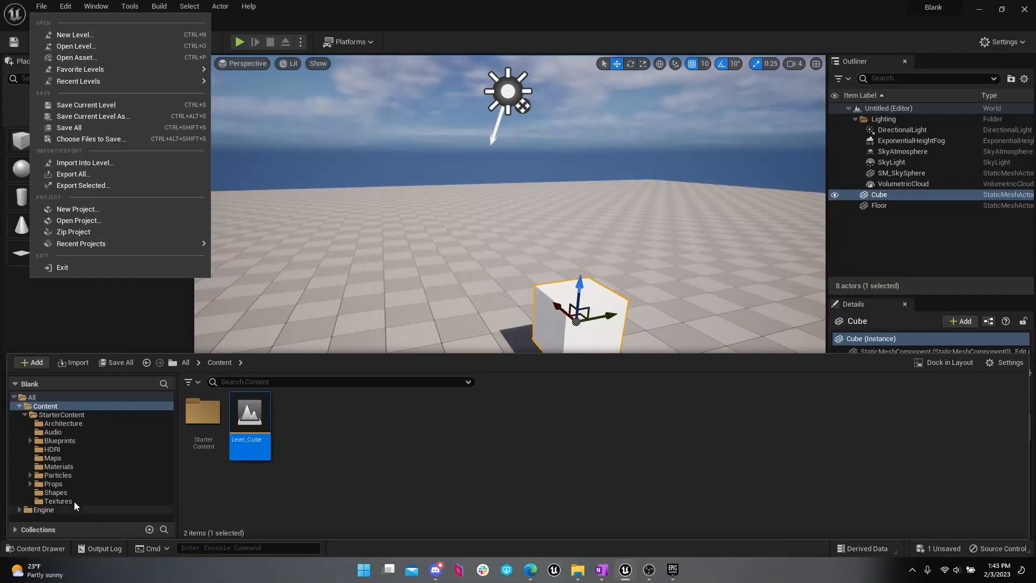
click(262, 419)
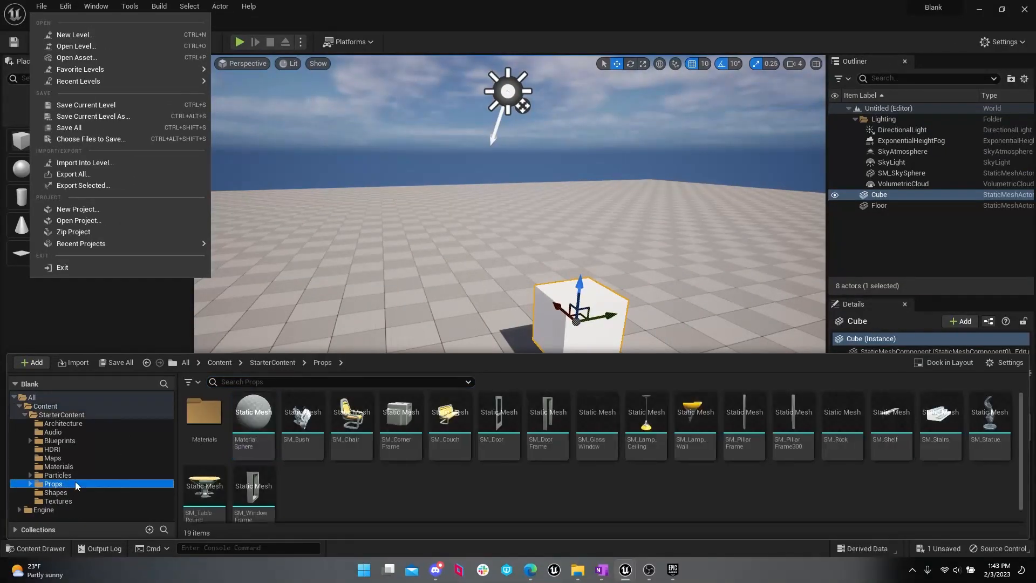
drag(352, 413, 438, 313)
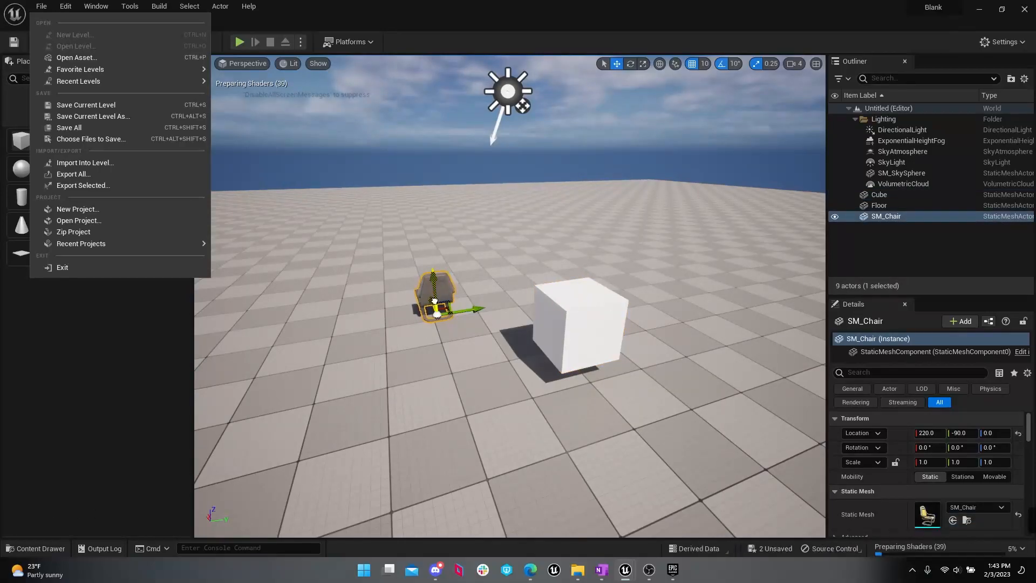
key(ctrl+z)
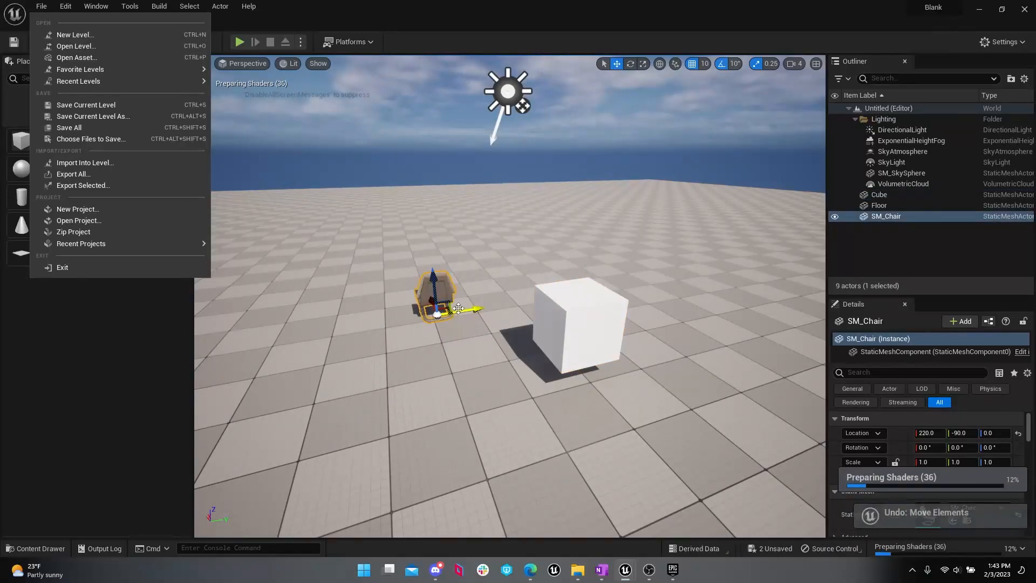
Step: Move the chair along its X axis to an X location of 200
drag(480, 350, 524, 318)
right_drag(524, 319, 637, 313)
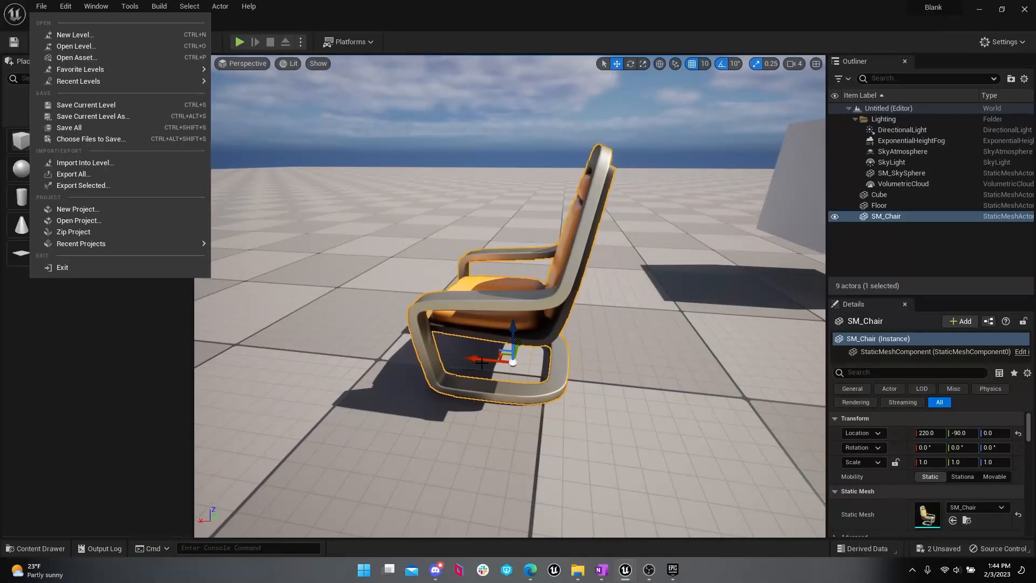
drag(481, 363, 548, 350)
right_drag(549, 351, 440, 350)
key(d)
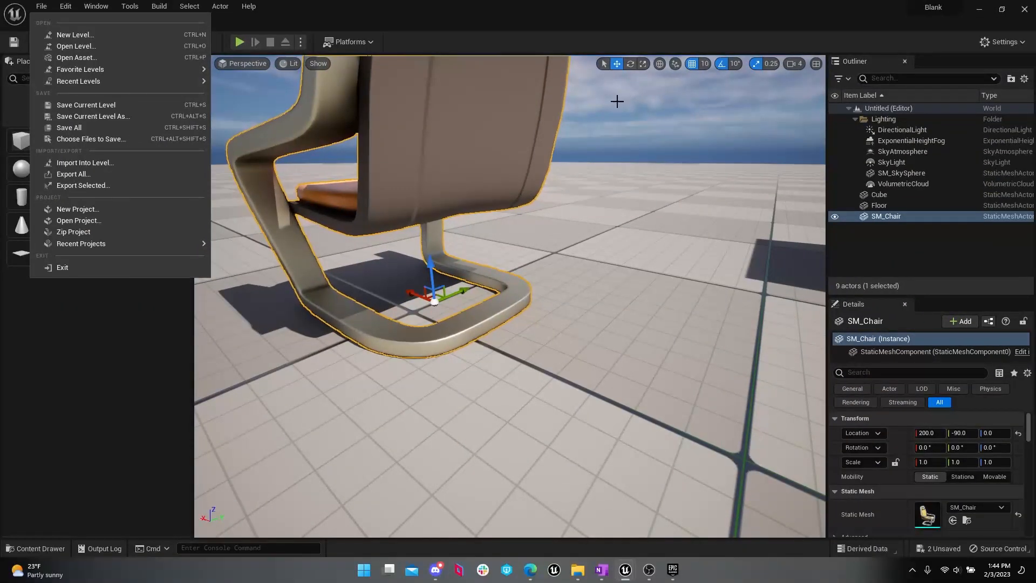
Step: Cycle the chair's transform gizmo repeatedly through Rotate, Scale and Move modes, ending on Move
text(e)
key(BackSpace)
key(e)
key(r)
key(w)
key(e)
key(r)
key(w)
key(e)
key(r)
key(w)
key(e)
key(r)
key(w)
key(e)
key(r)
key(w)
key(e)
key(r)
key(w)
key(e)
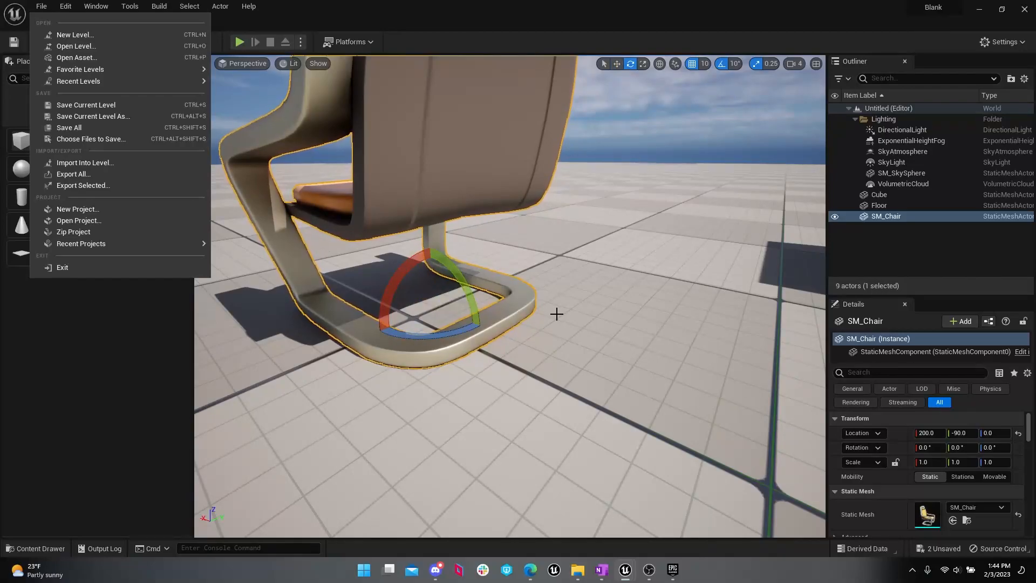
key(r)
key(w)
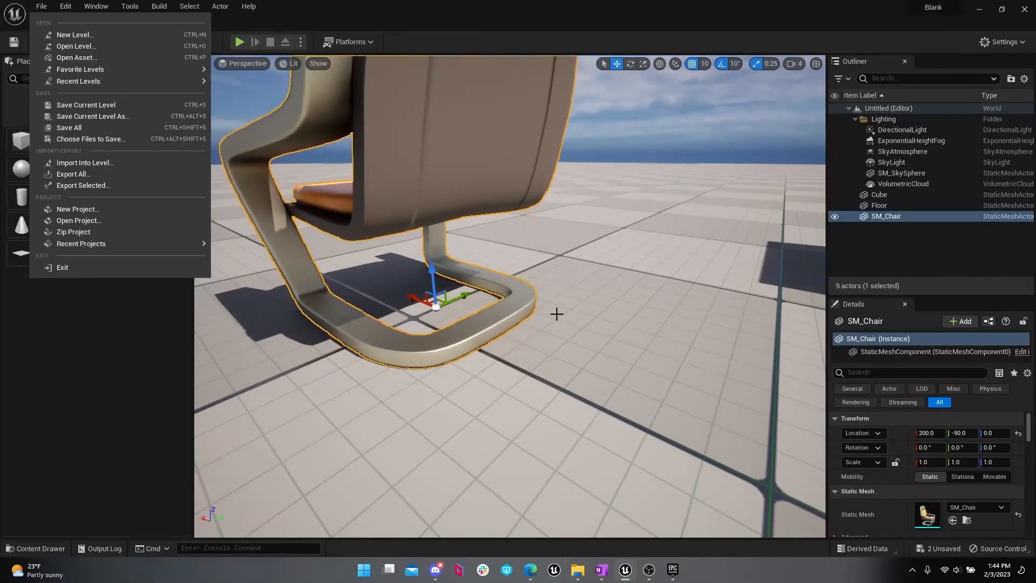
Step: Enlarge the Details area into the Outliner's space and review the chair's transform, static mesh, material and remaining properties
drag(662, 225, 593, 288)
right_drag(628, 208, 808, 187)
key(a)
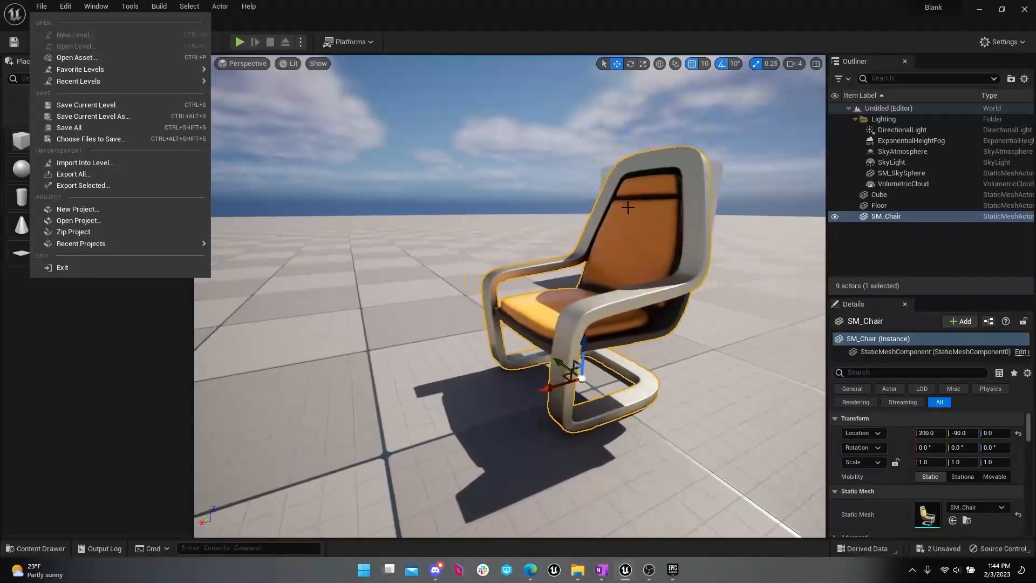
click(994, 477)
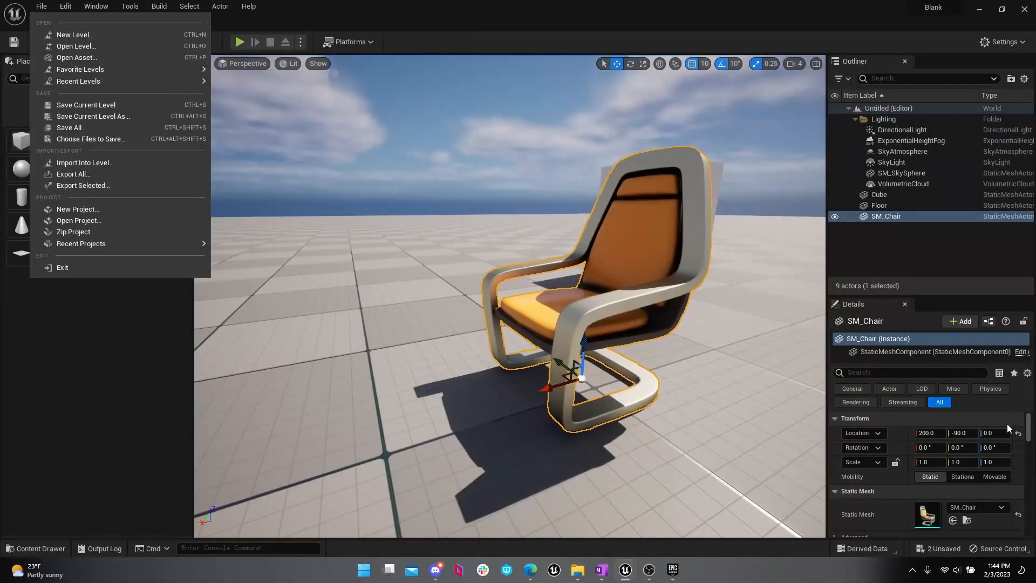
drag(1002, 296, 1001, 237)
scroll(1010, 404, down, 2)
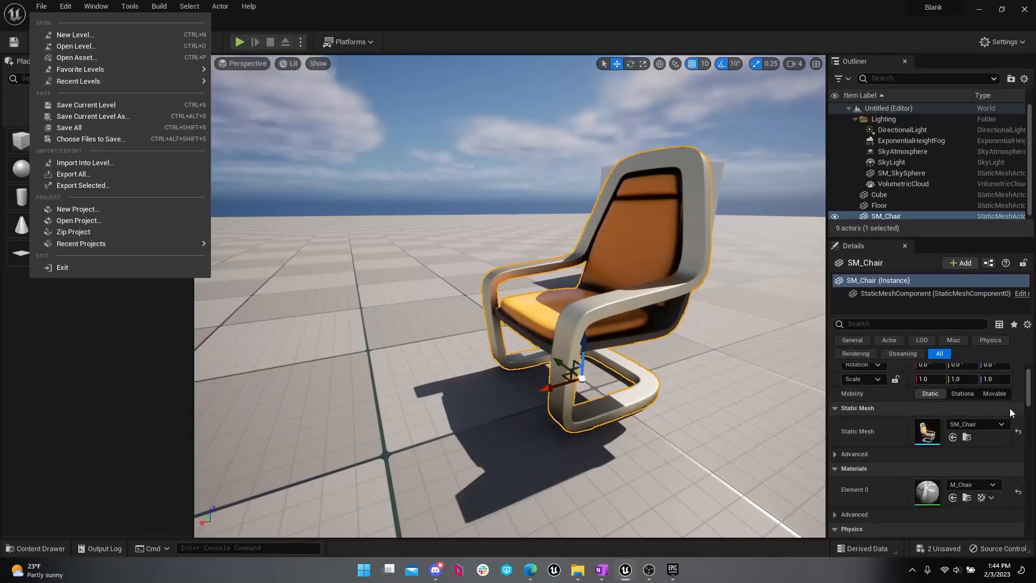
scroll(1004, 468, down, 1)
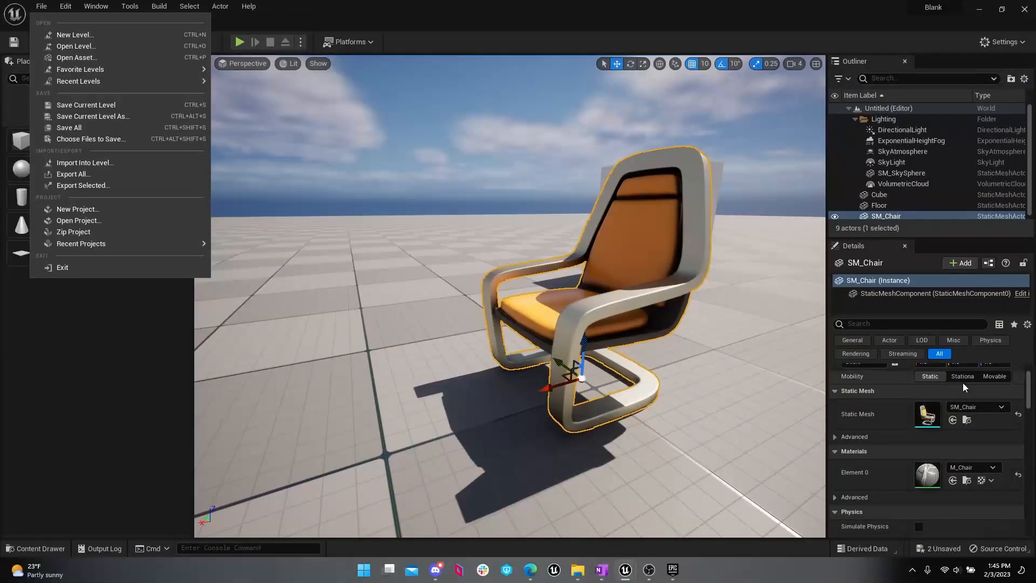
scroll(961, 389, down, 5)
scroll(957, 406, down, 10)
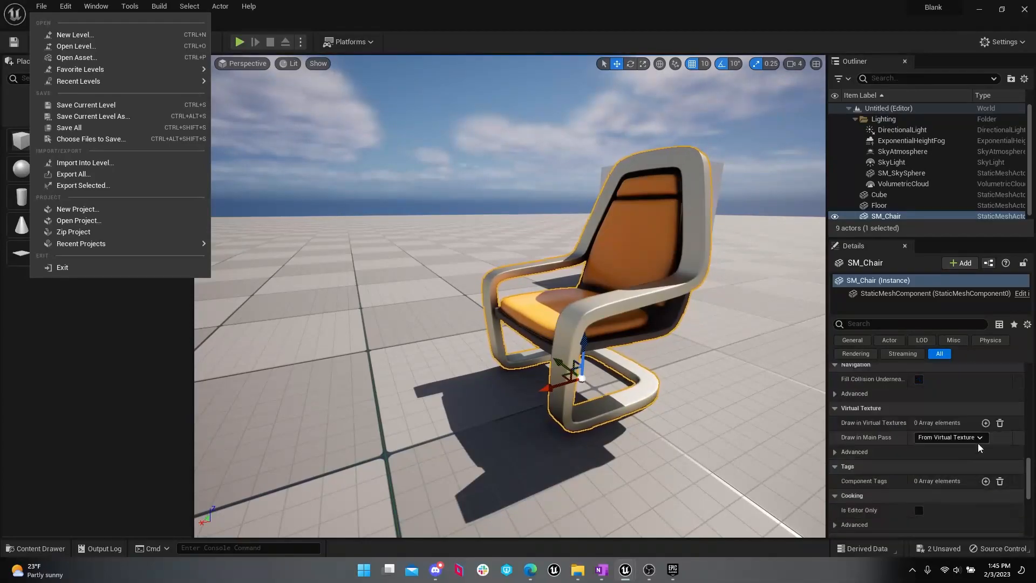
scroll(978, 444, up, 15)
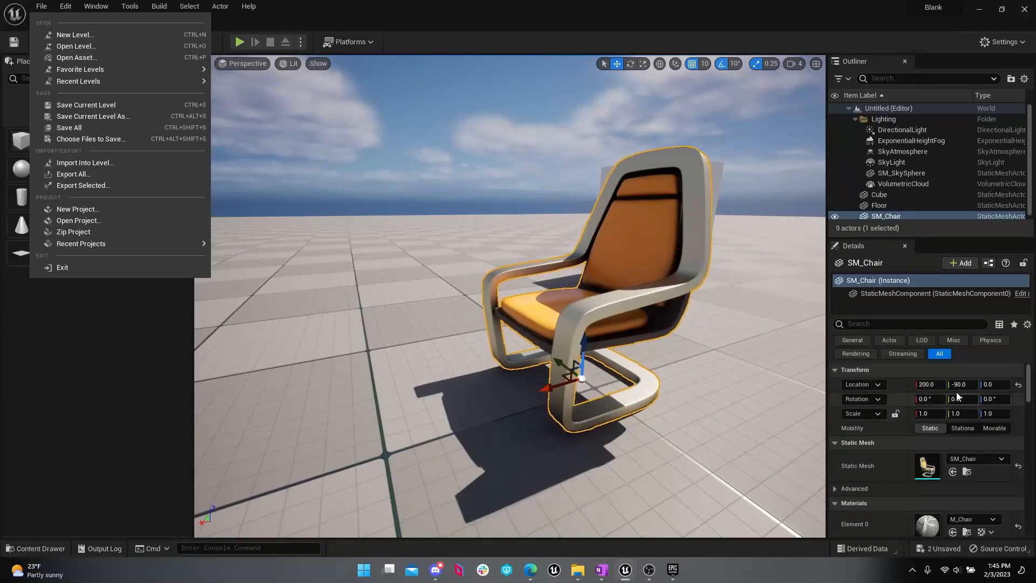
Step: Examine the chair from its front side with the cube behind it
key(s)
right_drag(697, 339, 708, 317)
key(a)
key(w)
key(s)
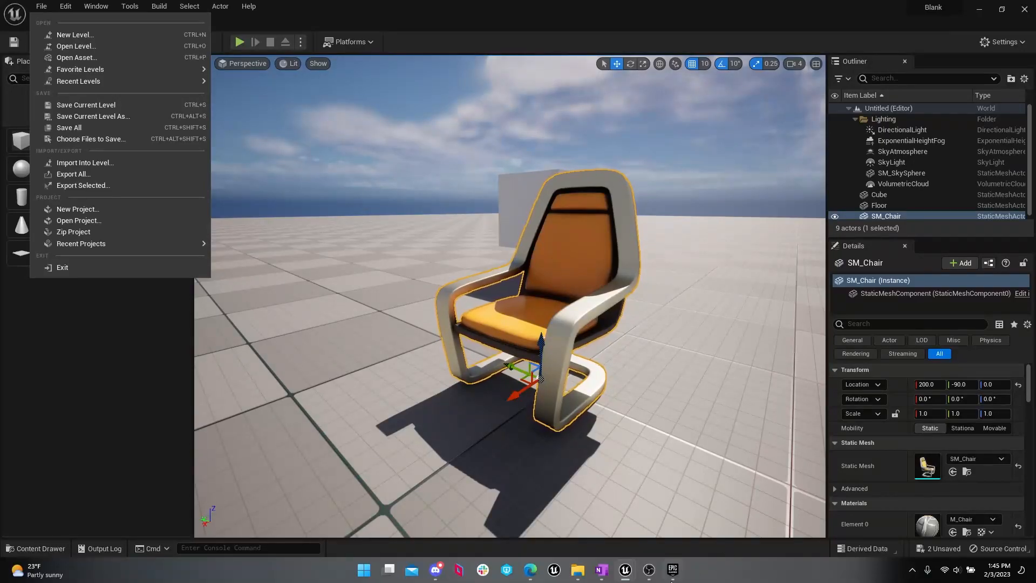
key(s)
right_drag(681, 424, 686, 423)
key(a)
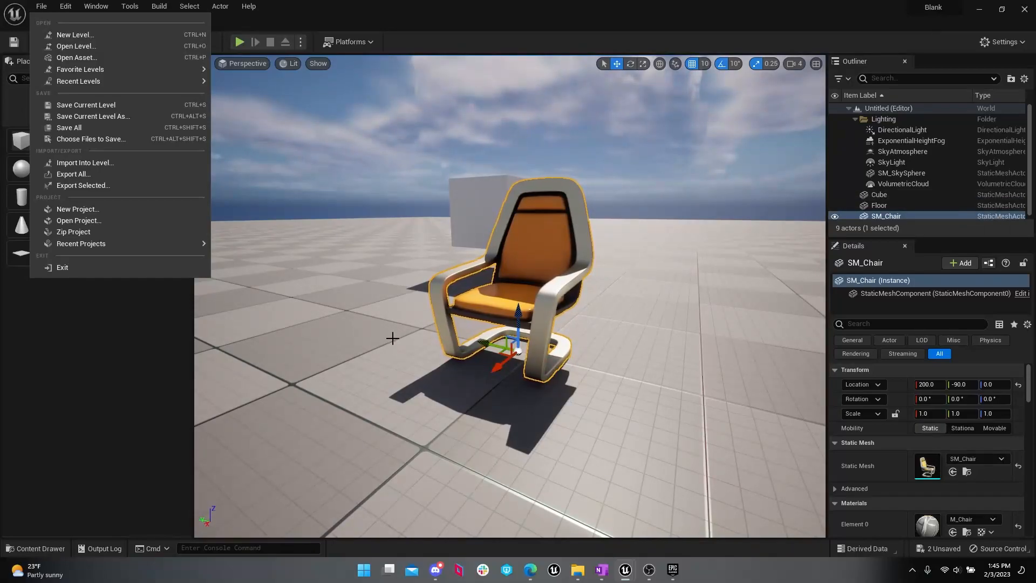
Step: Switch to the Epic Games Launcher and browse the Marketplace's Showcase and Free For The Month products
click(672, 570)
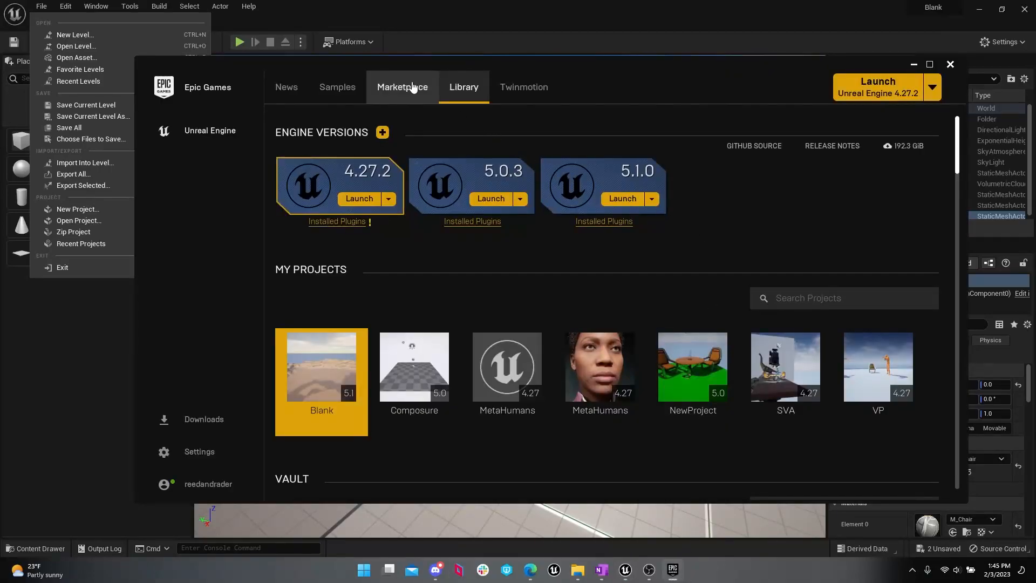
click(409, 85)
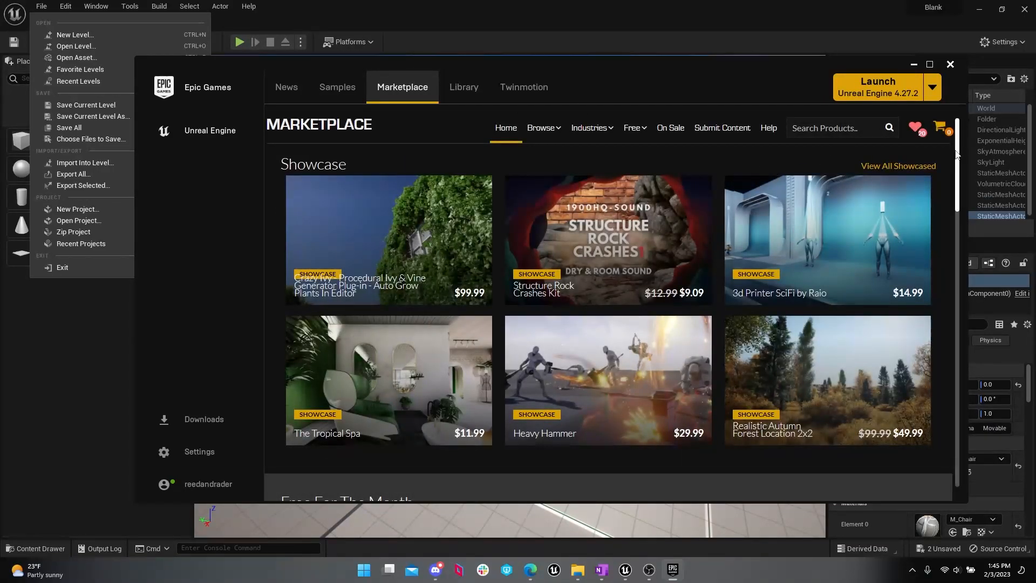
scroll(960, 156, down, 1)
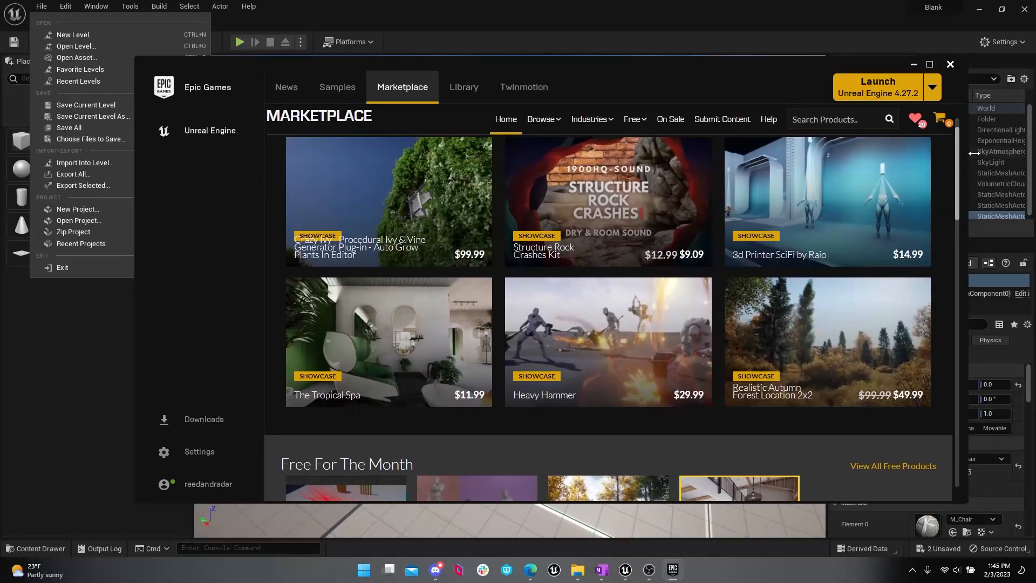
scroll(599, 141, down, 1)
scroll(731, 218, up, 1)
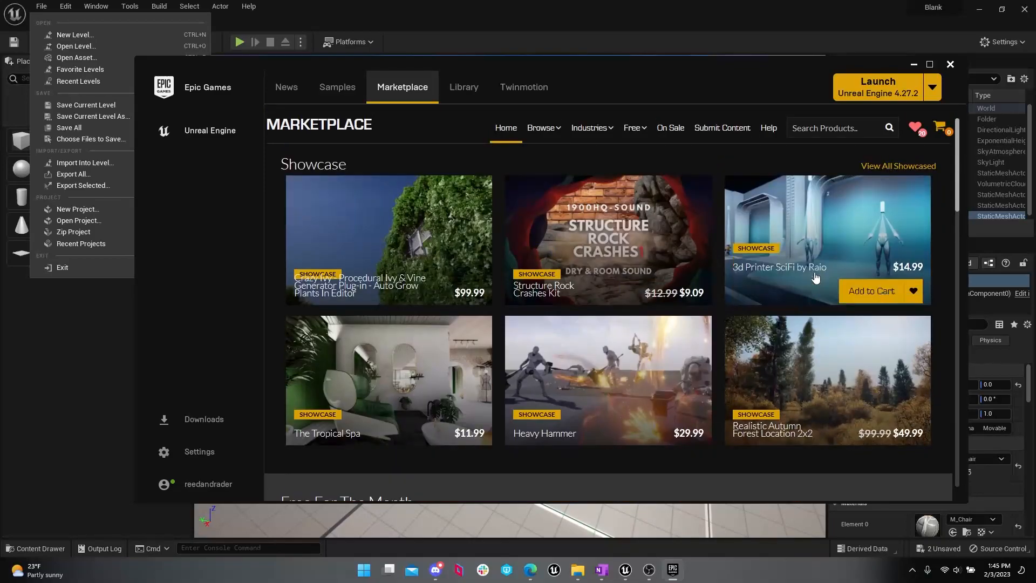
Step: Browse the launcher's Library, from the engine versions and projects through the Vault assets to the Iceberg pack
click(463, 87)
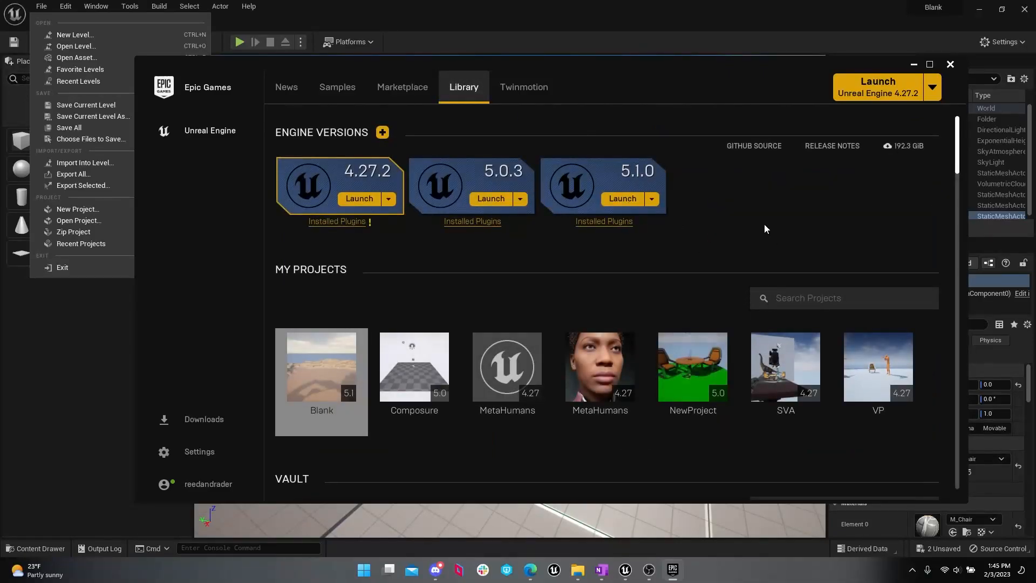
scroll(767, 224, down, 3)
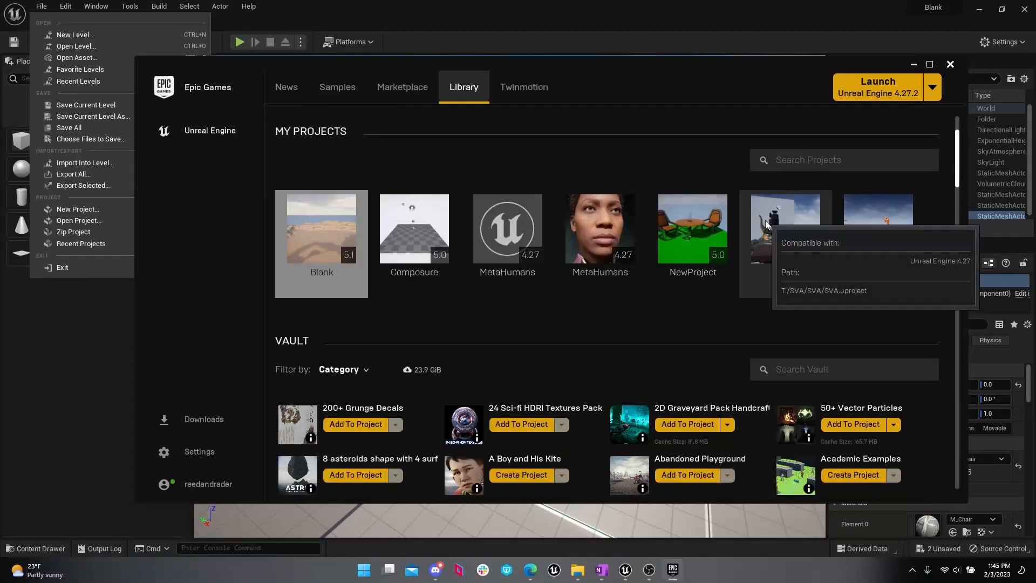
scroll(765, 224, down, 1)
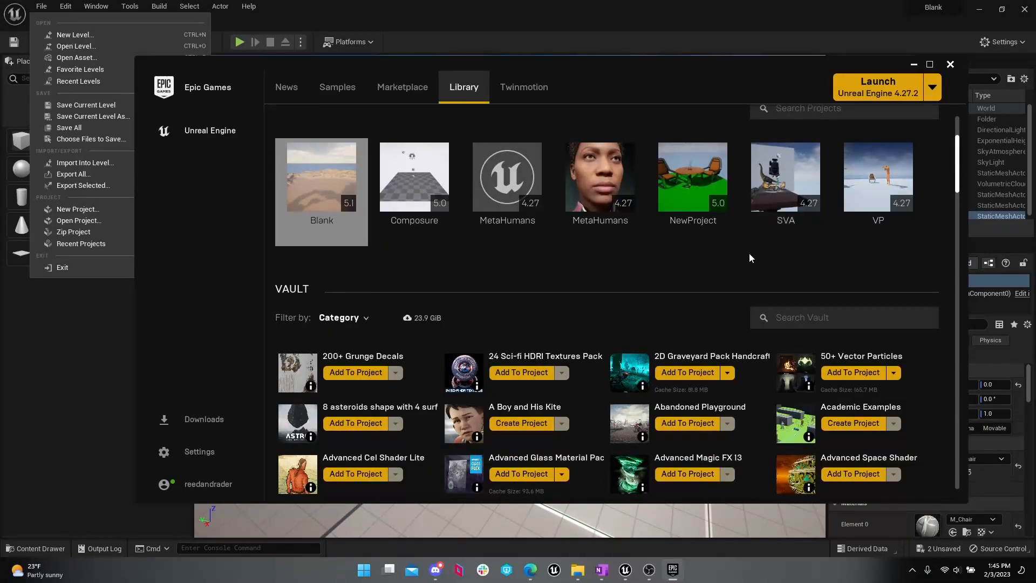
scroll(750, 251, down, 10)
scroll(750, 269, down, 15)
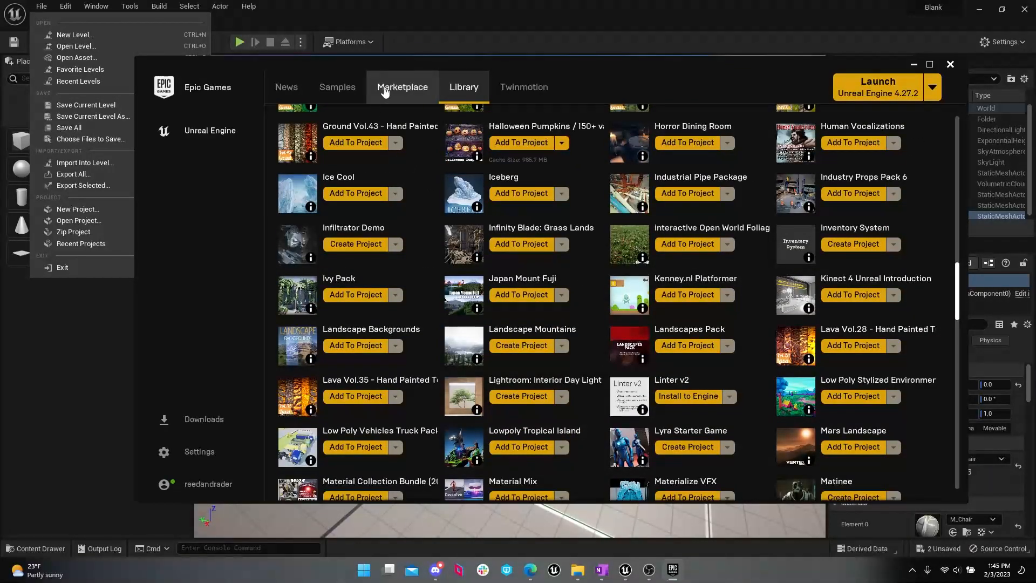
scroll(715, 215, up, 20)
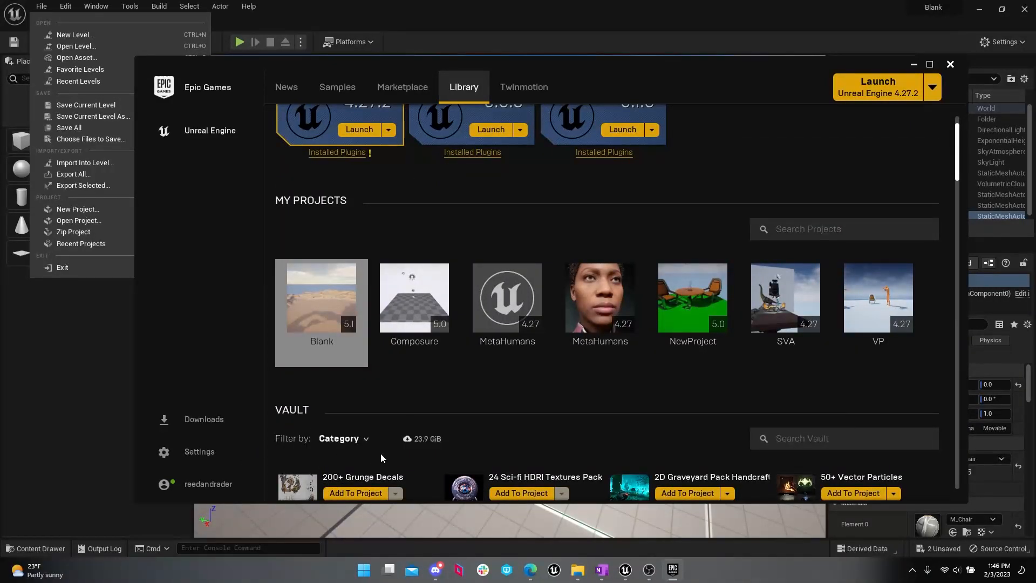
scroll(413, 435, down, 4)
scroll(440, 427, down, 1)
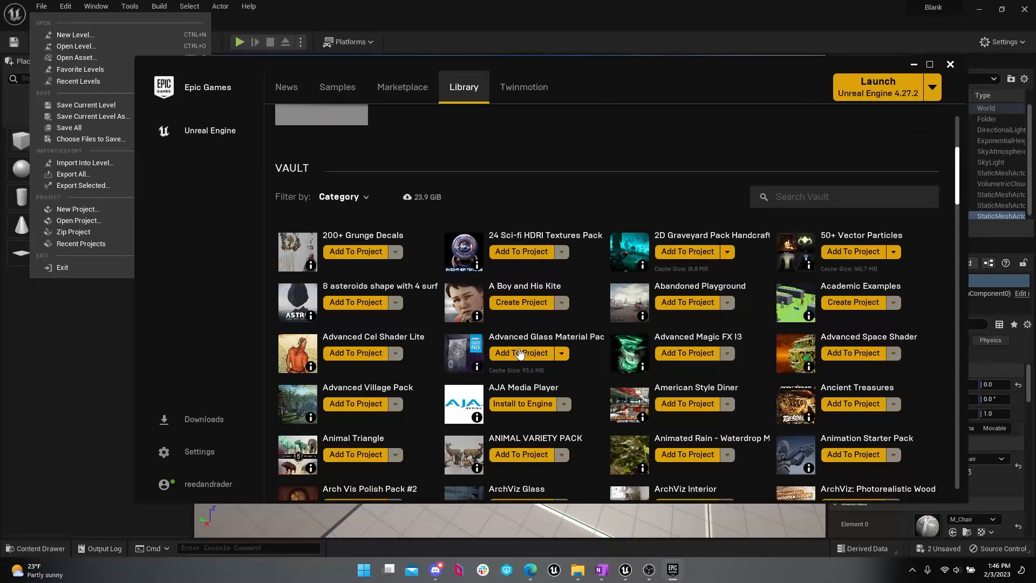
scroll(542, 329, down, 5)
scroll(562, 328, down, 6)
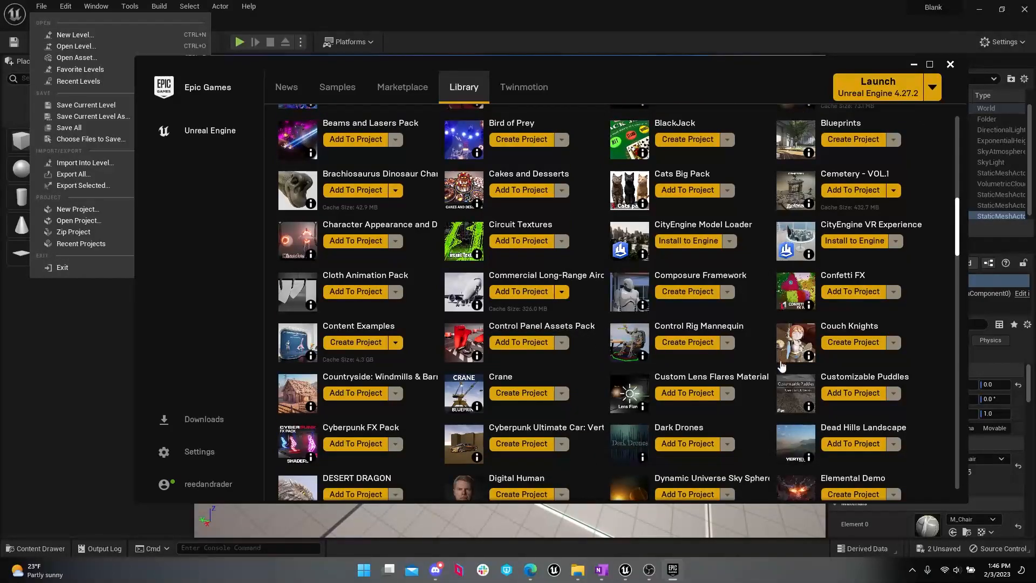
scroll(782, 380, down, 10)
scroll(785, 383, down, 2)
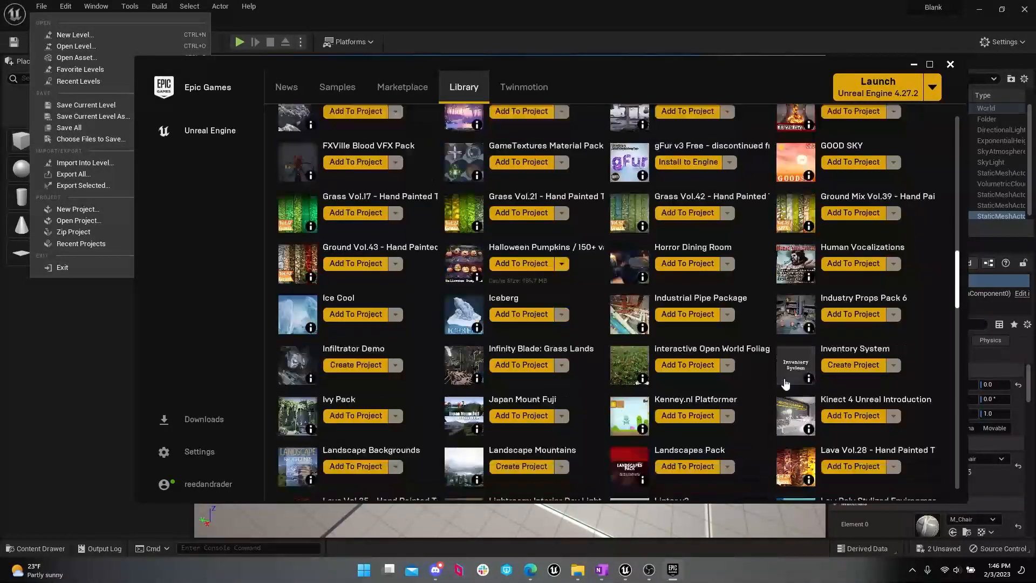
Step: Try adding the Iceberg asset to the Blank project, then cancel its download
click(507, 314)
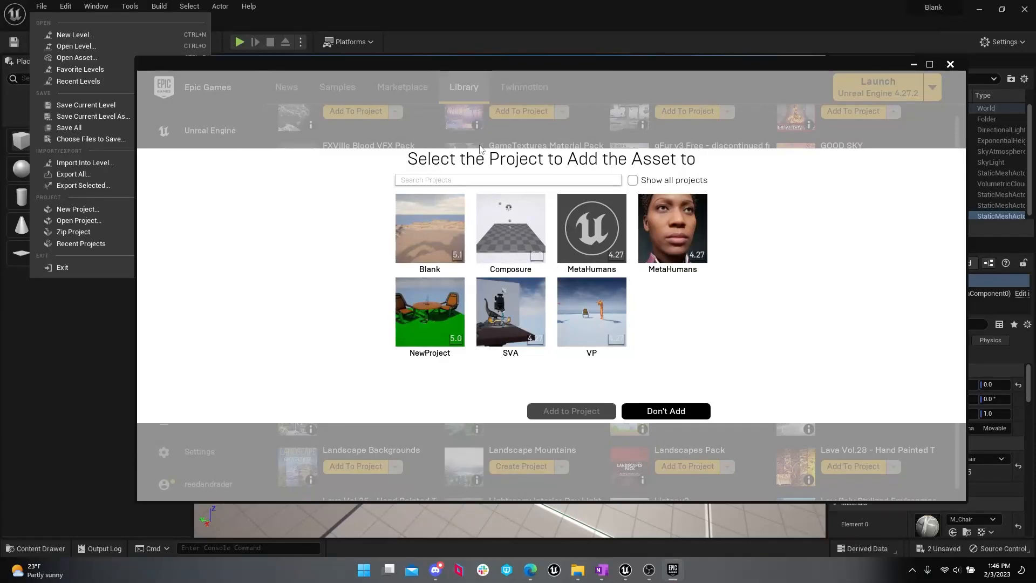
click(429, 245)
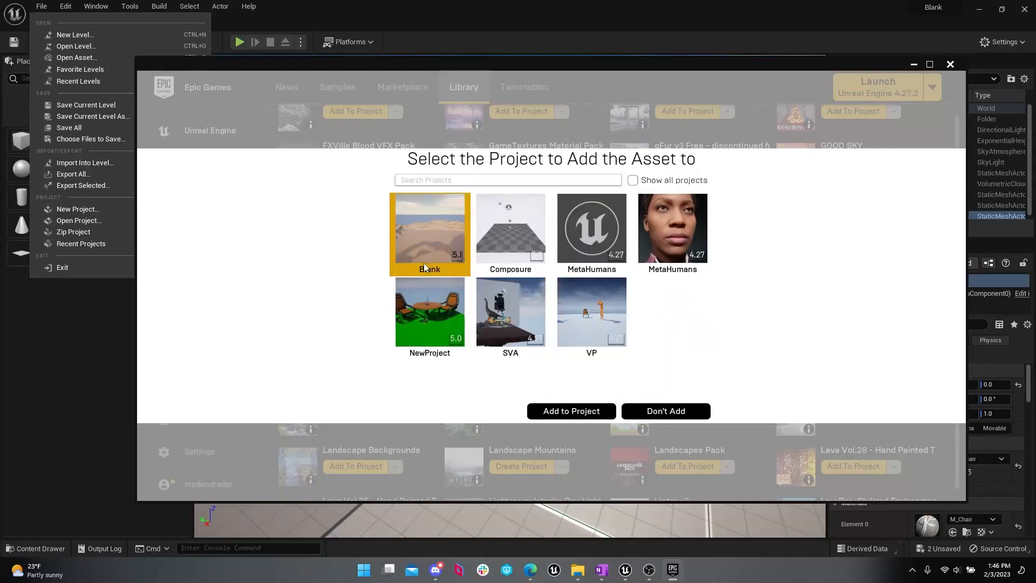
click(589, 412)
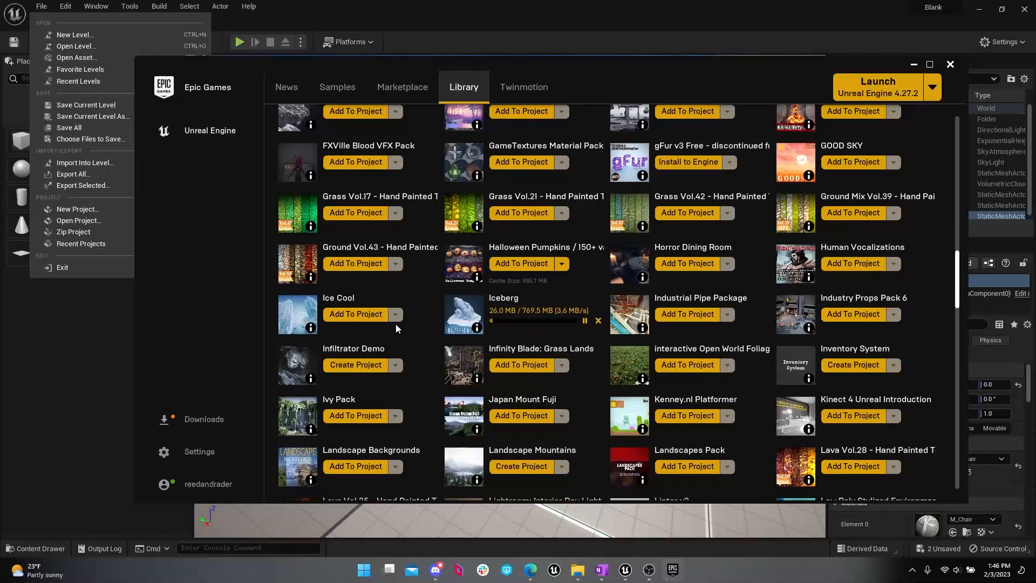
click(598, 321)
Step: Add the Ice Cool asset from the Vault to the Blank project and return to the chair in Unreal Editor
click(371, 313)
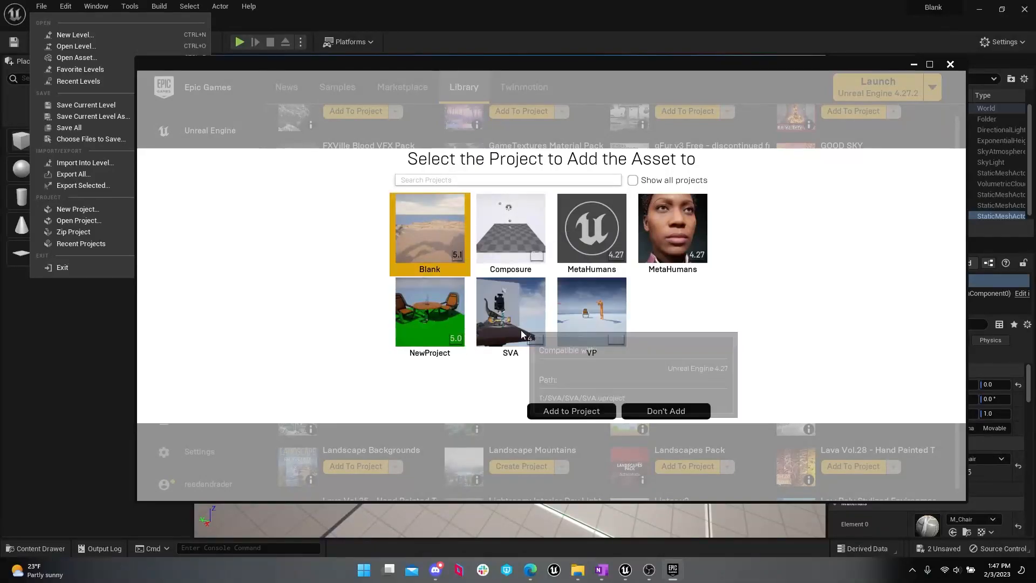
click(559, 411)
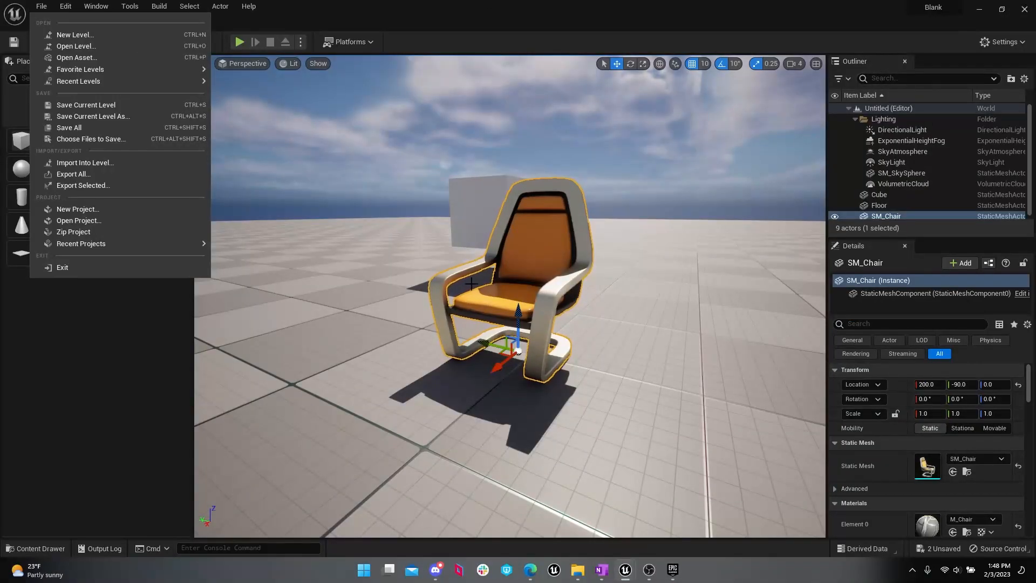
mouse_move(468, 283)
mouse_down()
mouse_move(479, 300)
mouse_move(468, 308)
mouse_up()
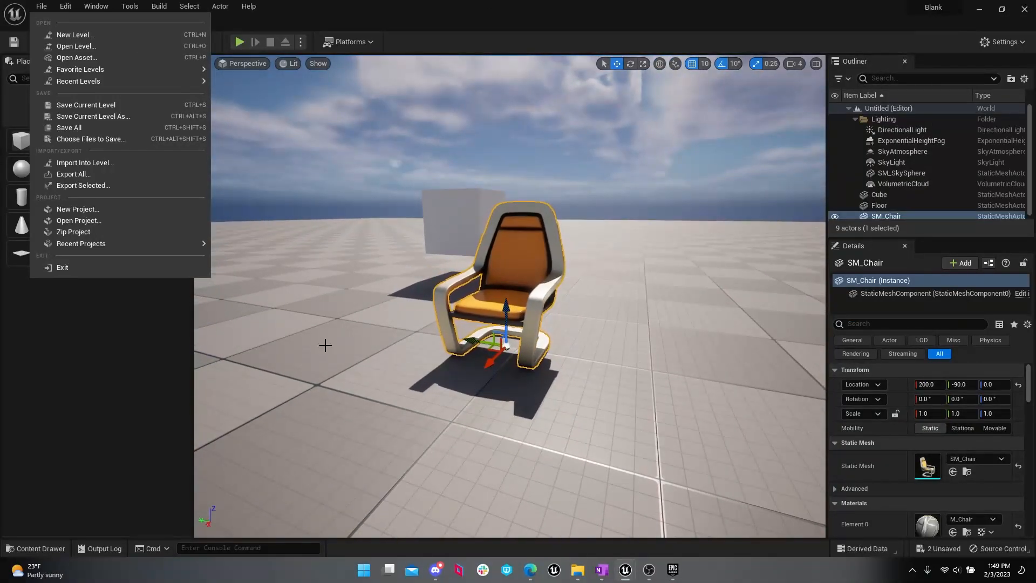
drag(404, 381, 415, 354)
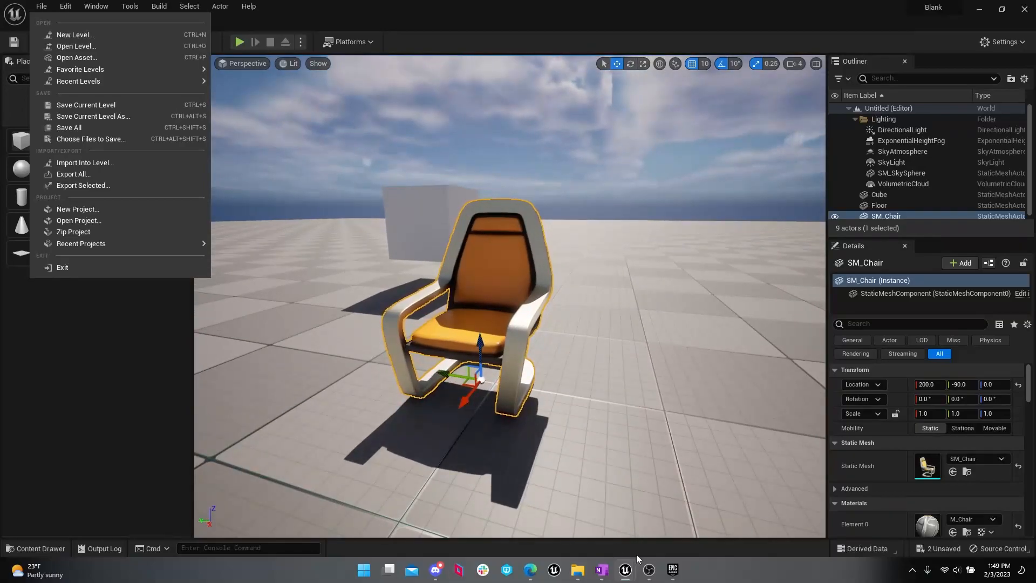
Step: In the Epic Games Launcher, add the Penguin asset from the Vault to the Blank project using version 5.0
click(672, 569)
scroll(833, 320, down, 1)
scroll(833, 320, down, 15)
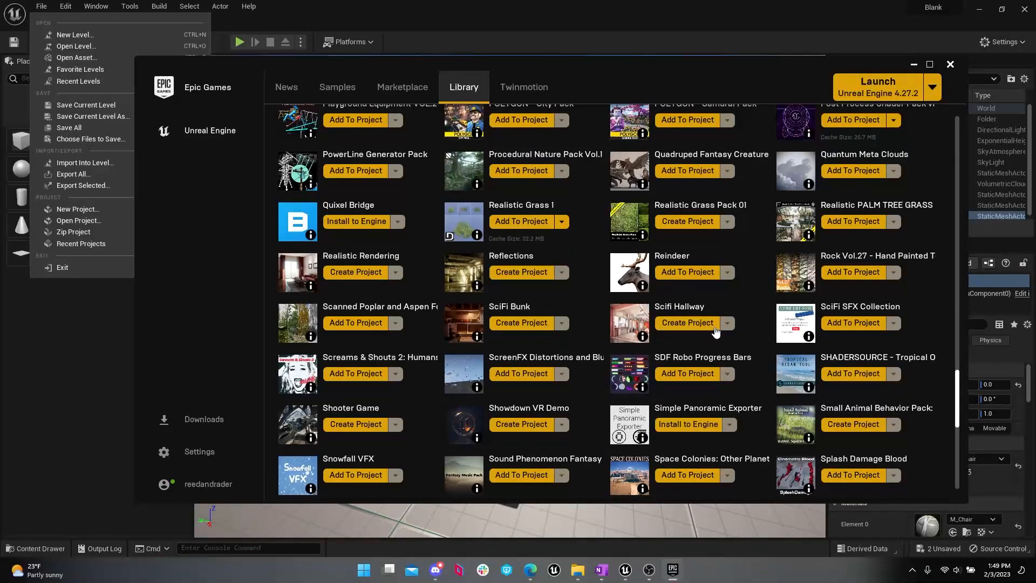
scroll(711, 299, up, 1)
scroll(673, 251, up, 1)
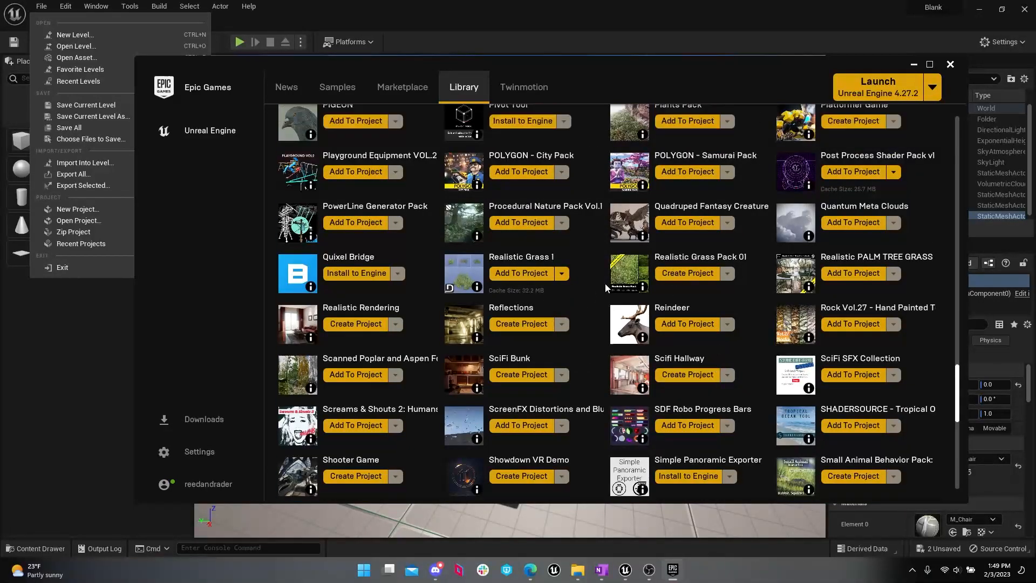
scroll(566, 254, up, 2)
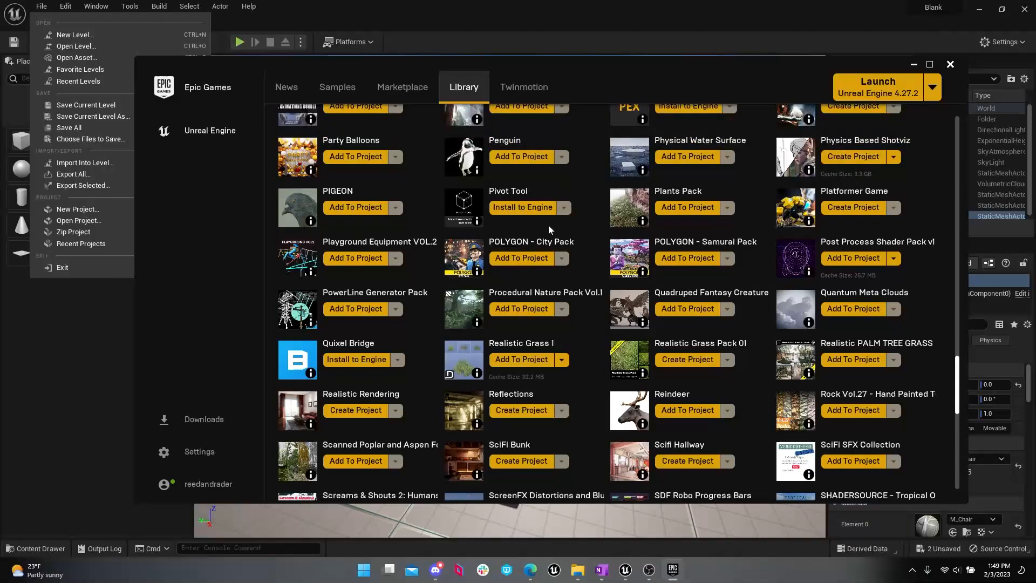
click(527, 158)
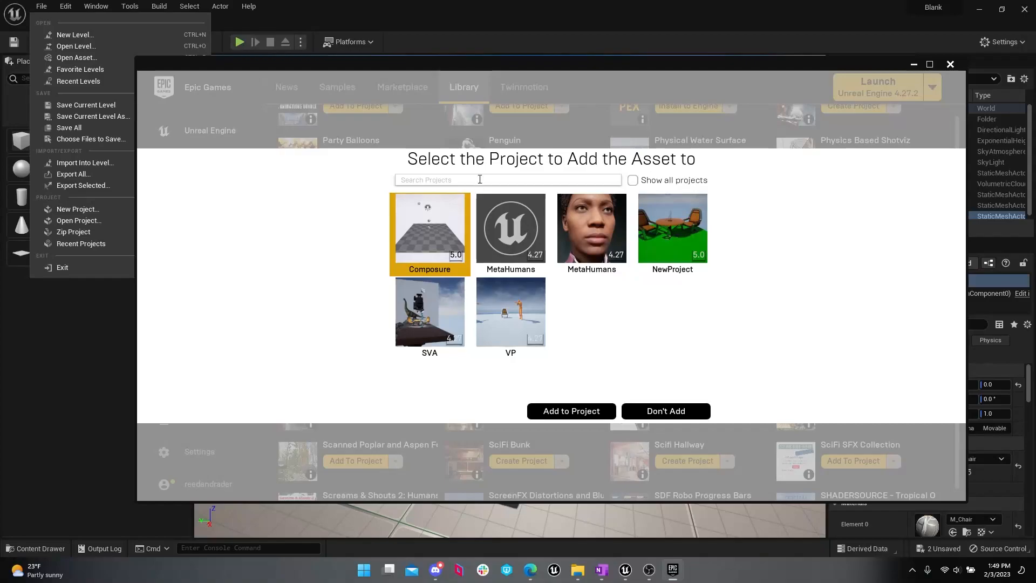
click(687, 183)
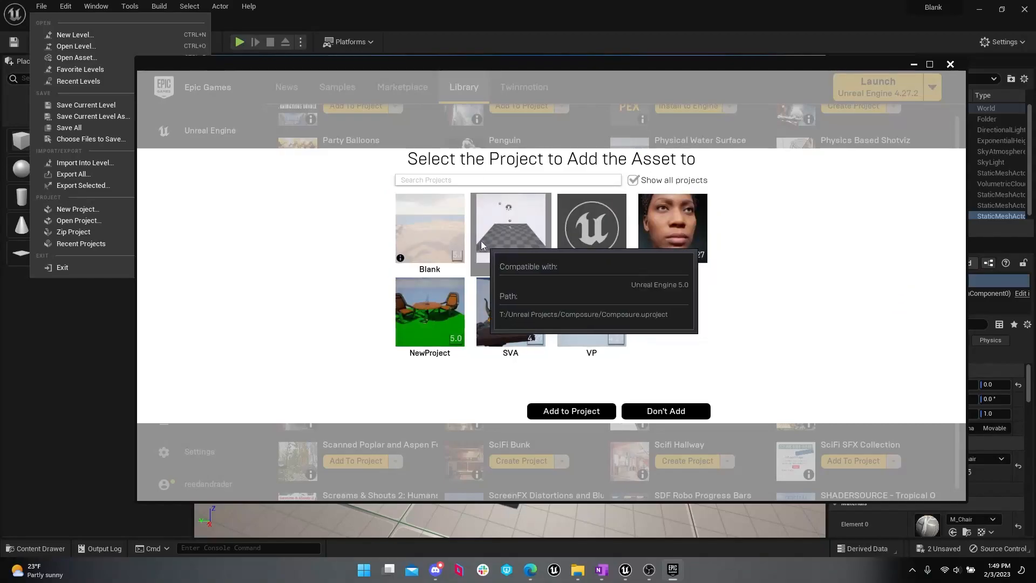
click(449, 225)
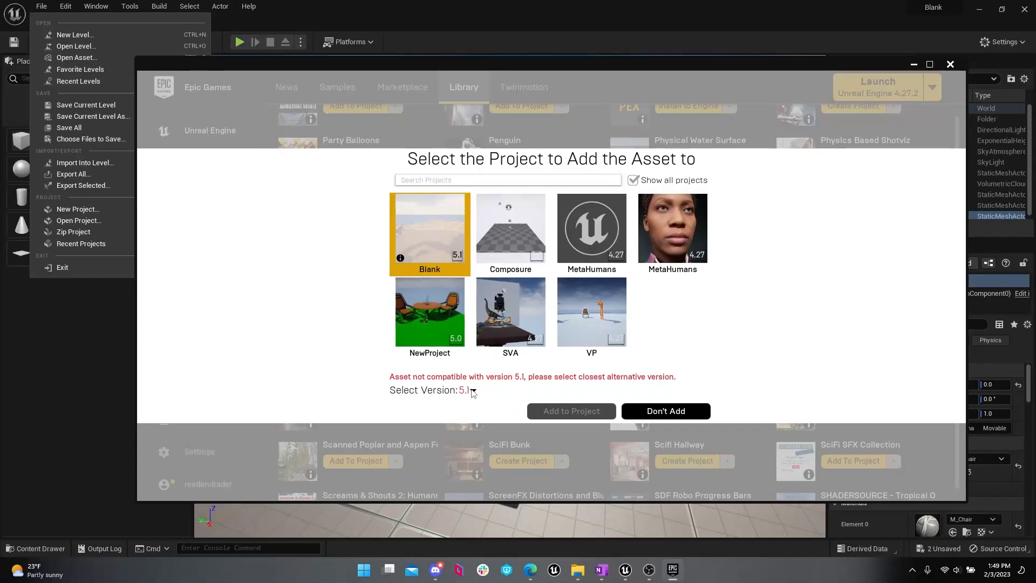
click(473, 391)
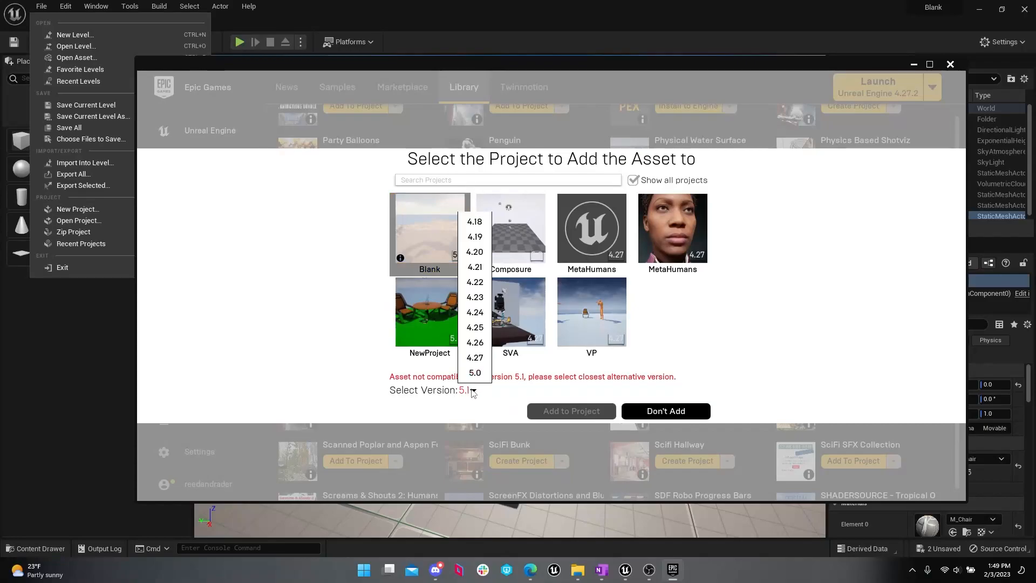
click(475, 374)
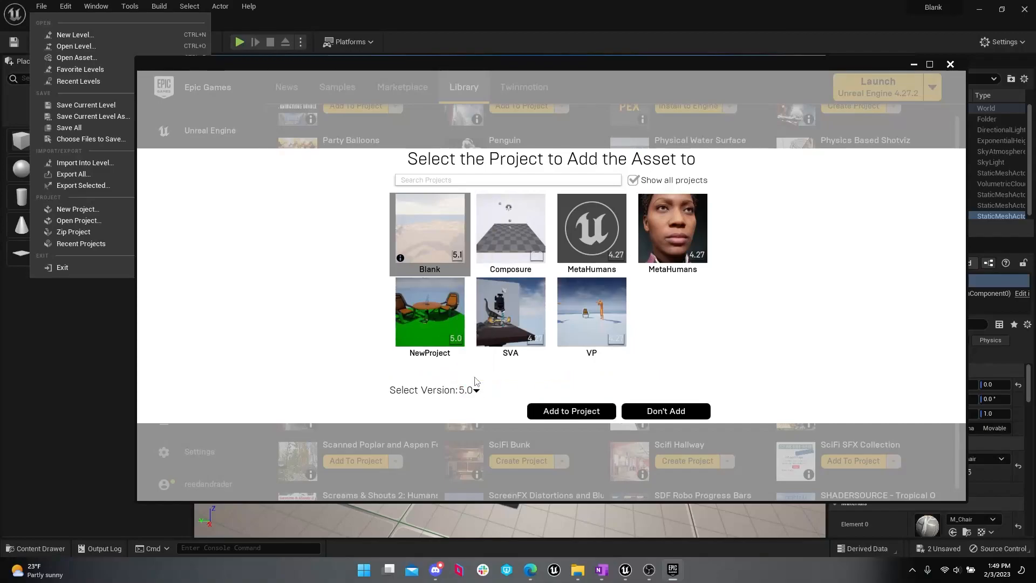
click(550, 410)
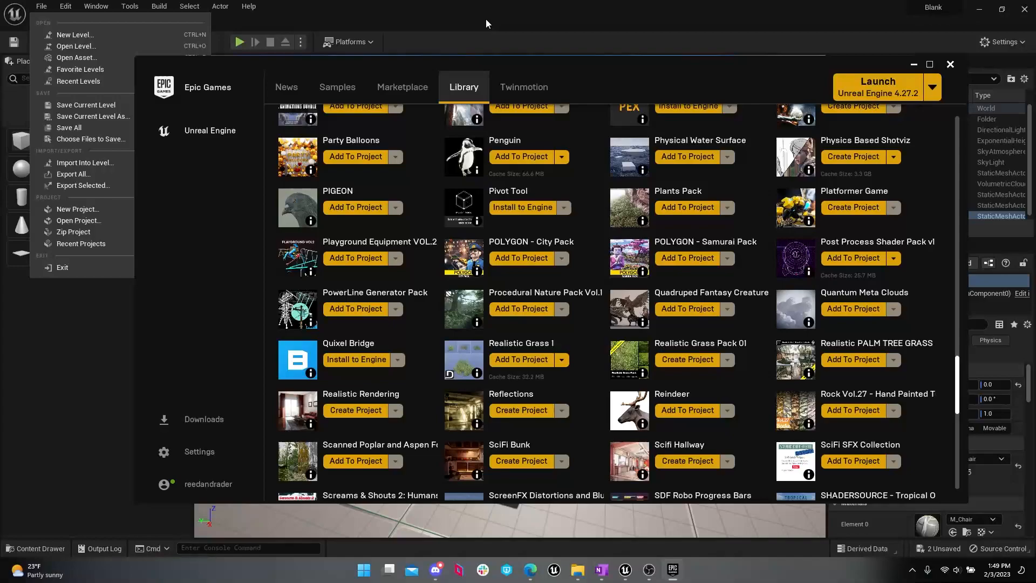
Step: Return to Unreal Editor and open the IceCool pack's Demo/Environment/Meshes folder in the project content
click(486, 19)
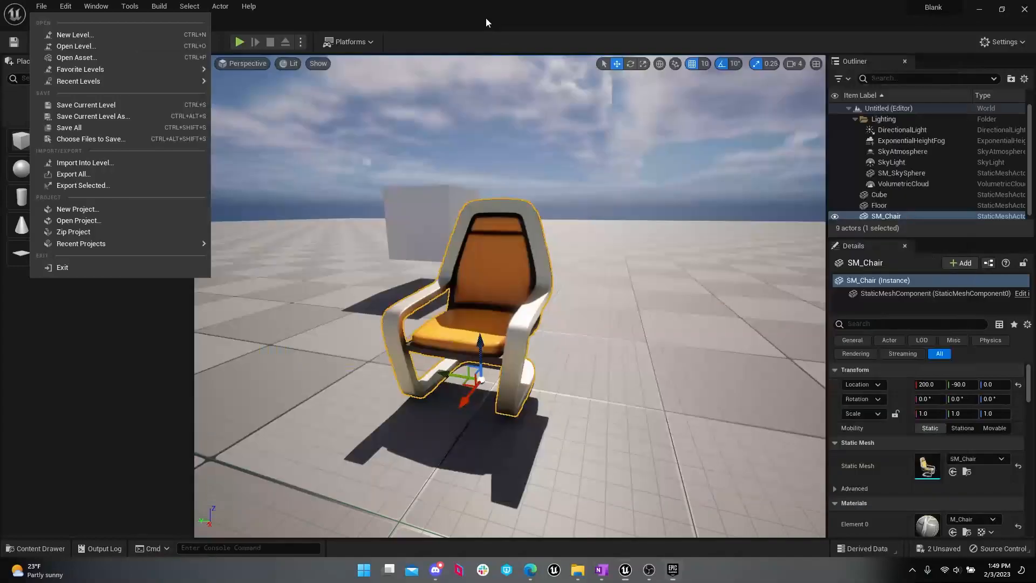
click(37, 548)
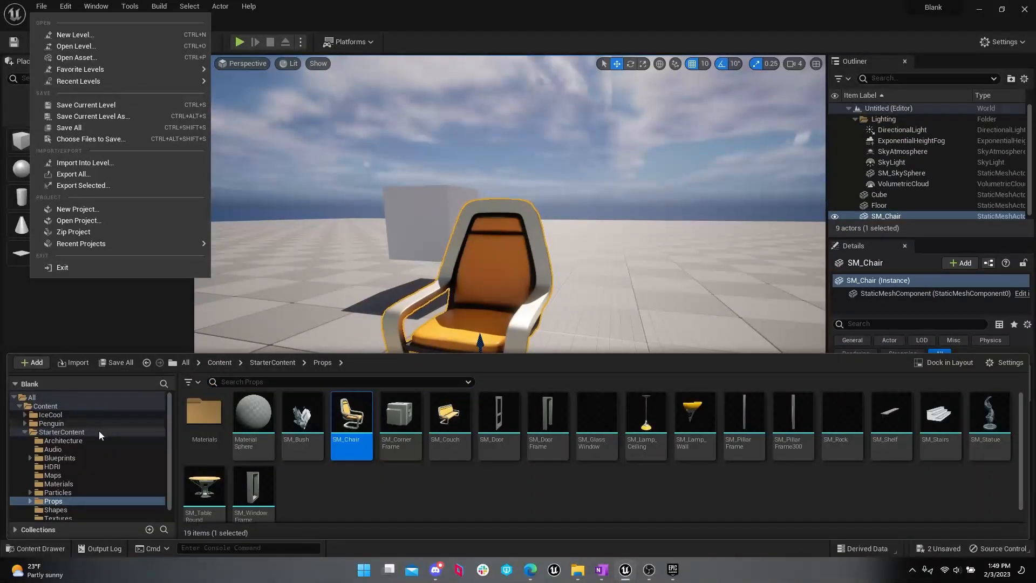
click(85, 417)
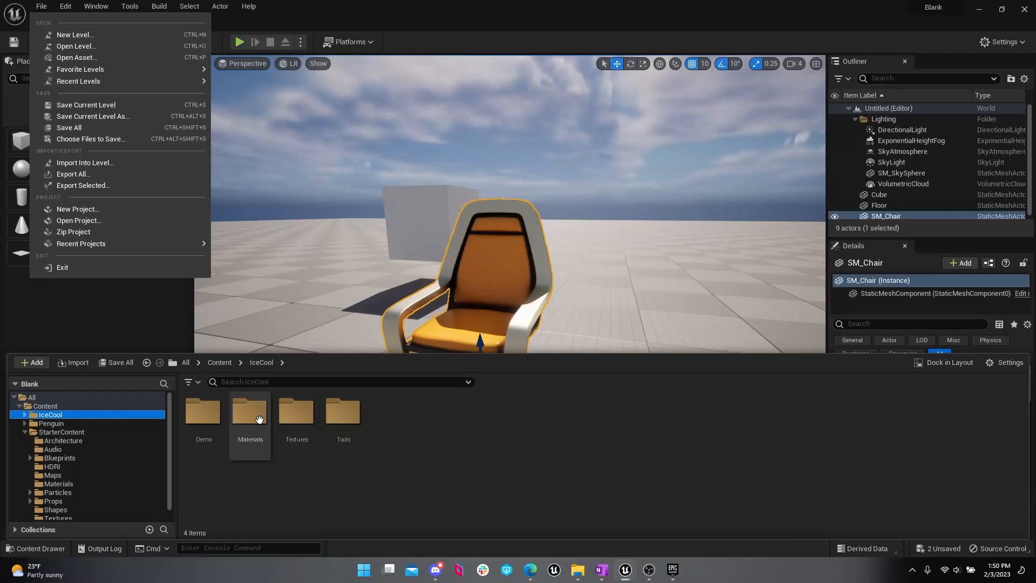
double_click(216, 423)
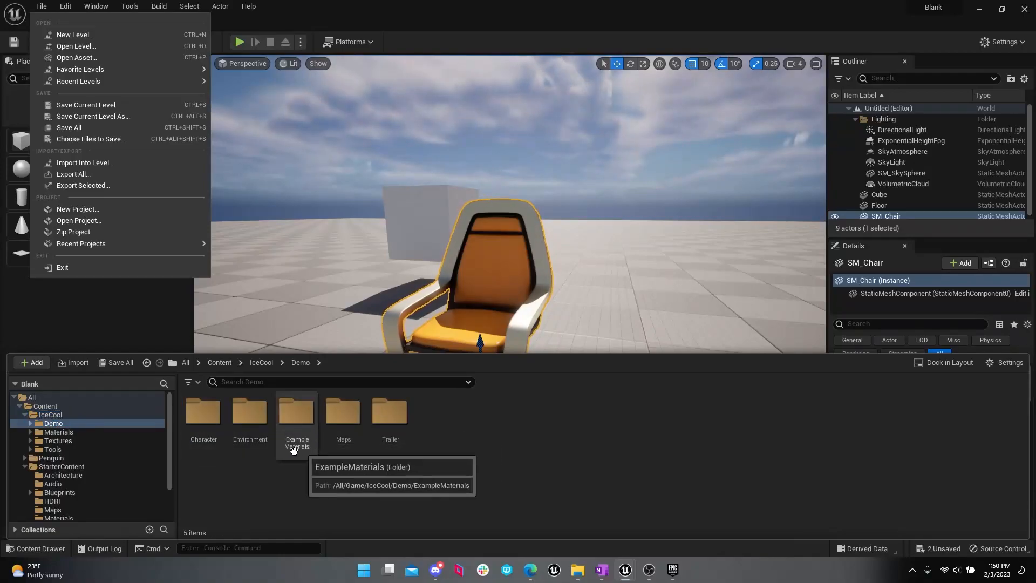
double_click(250, 413)
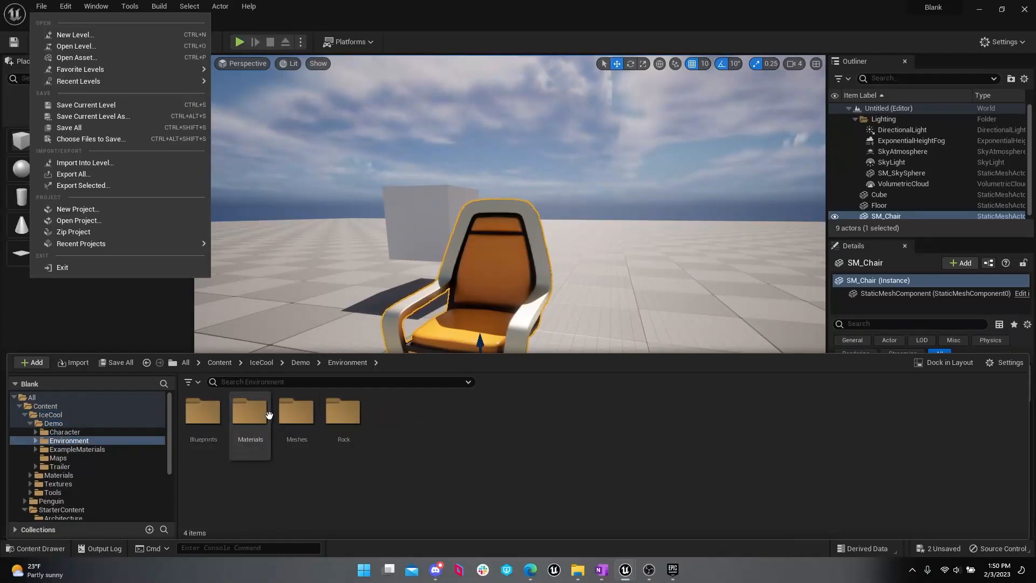
click(293, 427)
double_click(292, 427)
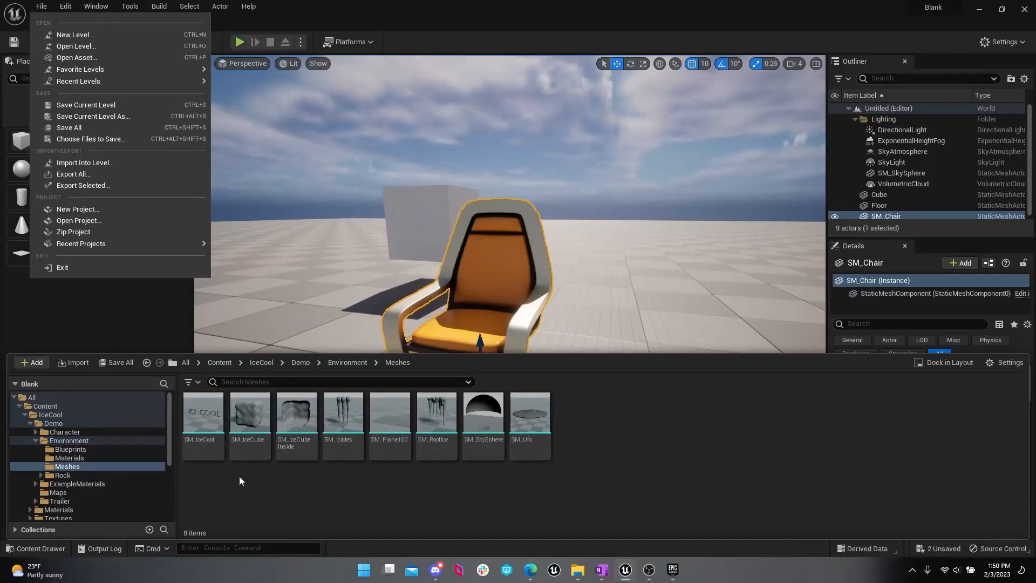
Step: Place the SM_IceCube mesh beside the chair at about 170, -210, 60 and inspect it up close
click(260, 419)
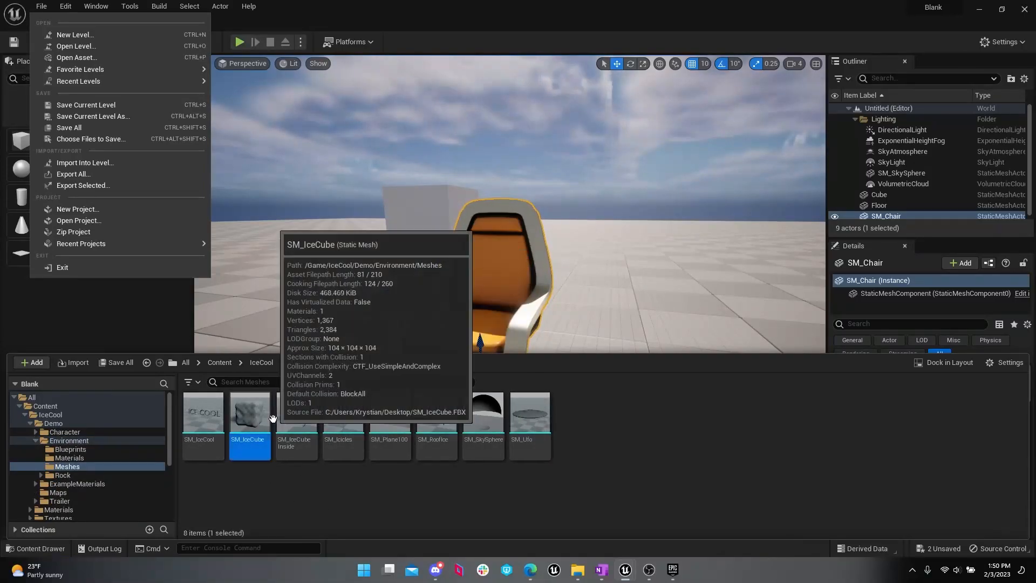
drag(259, 418, 683, 277)
right_drag(683, 277, 707, 278)
key(s)
key(d)
key(w)
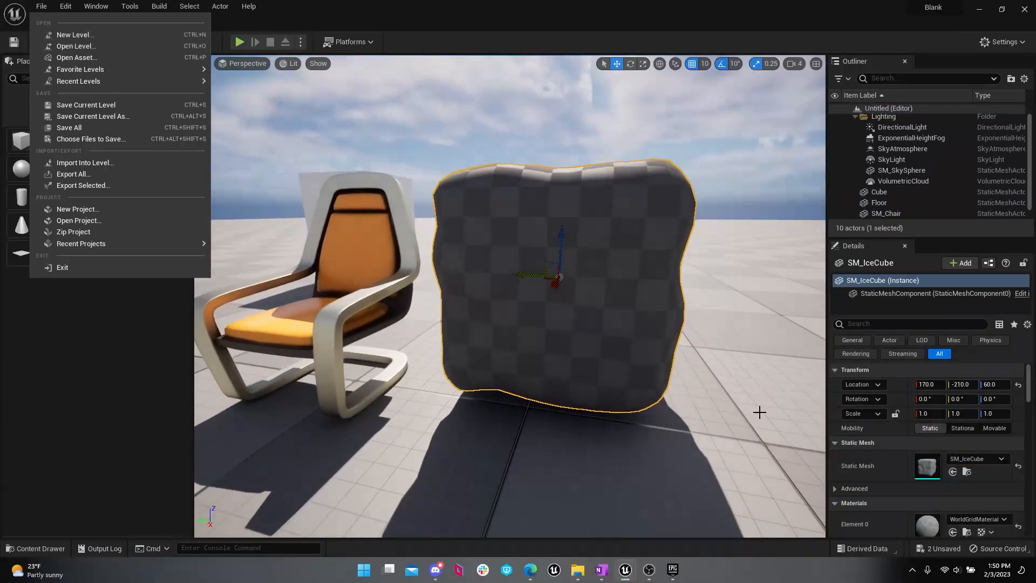
Step: Browse the IceCool Demo content, from the Environment's Materials and Blueprints folders to the Maps folder
mouse_move(35, 563)
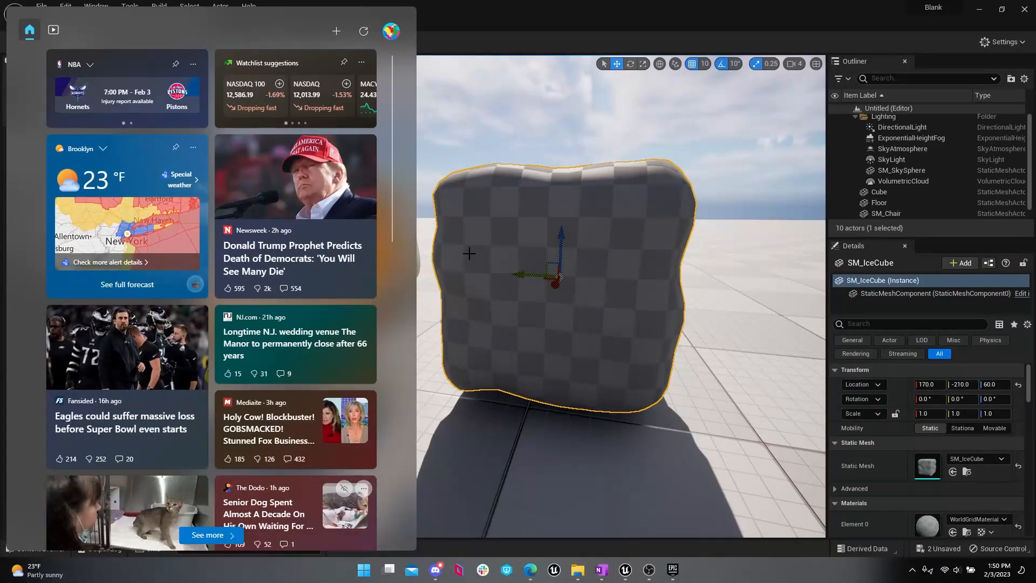
click(42, 4)
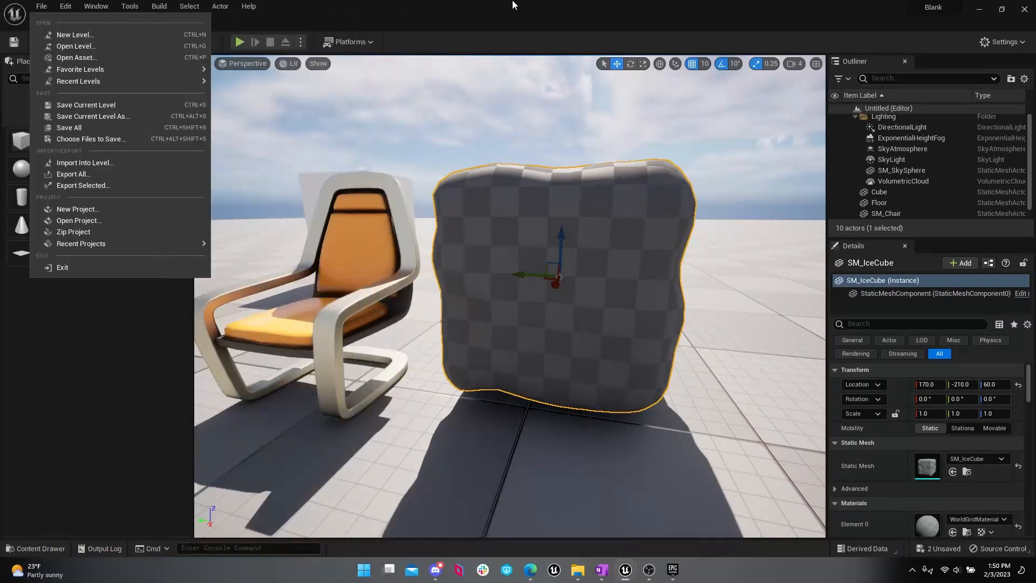
click(35, 549)
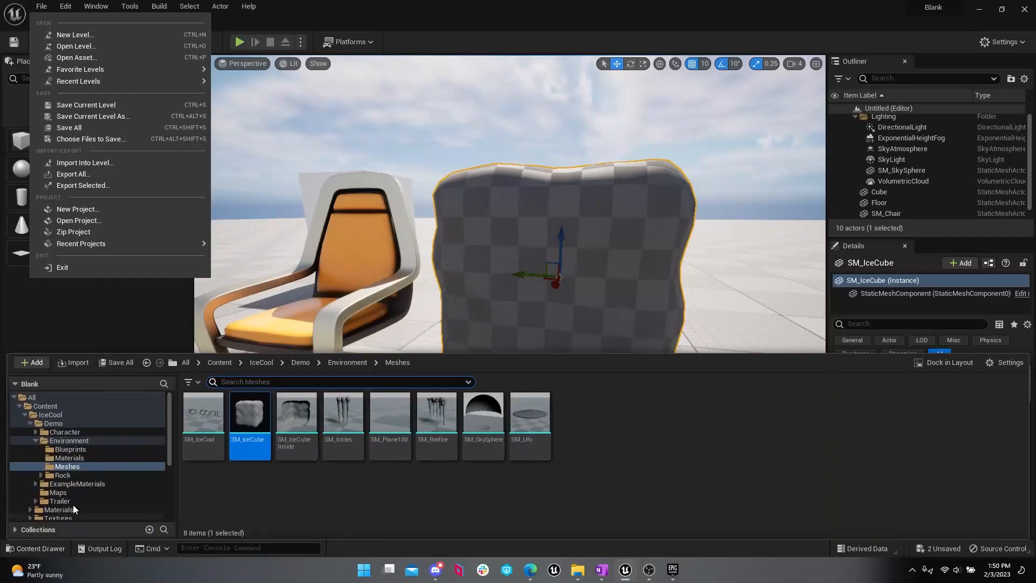
click(115, 457)
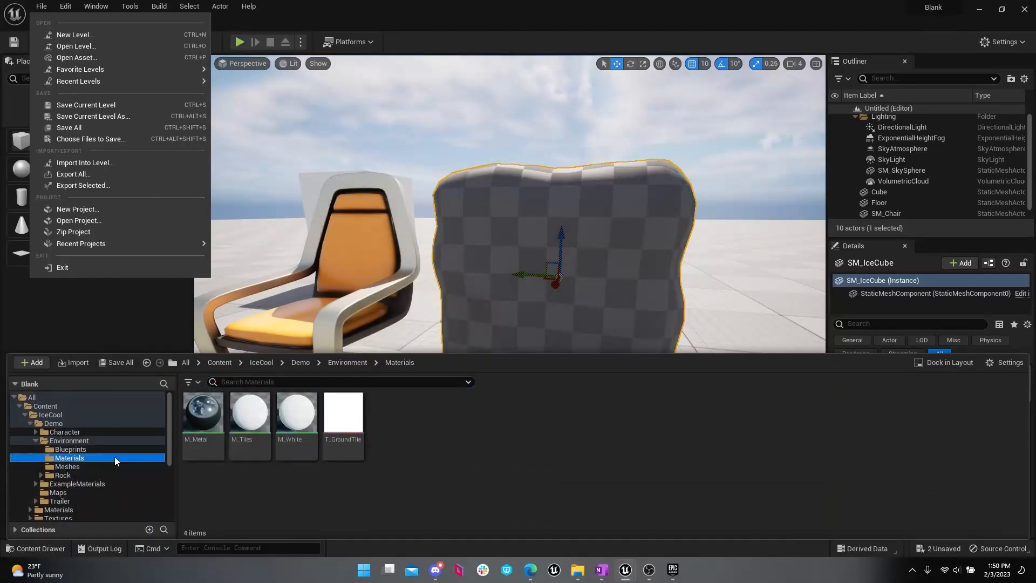
click(115, 451)
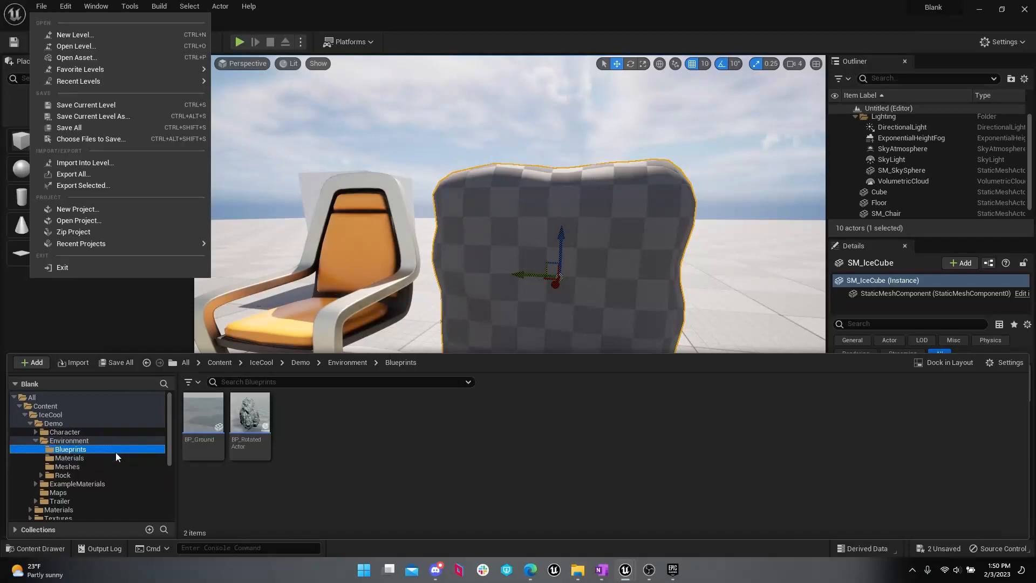
click(111, 424)
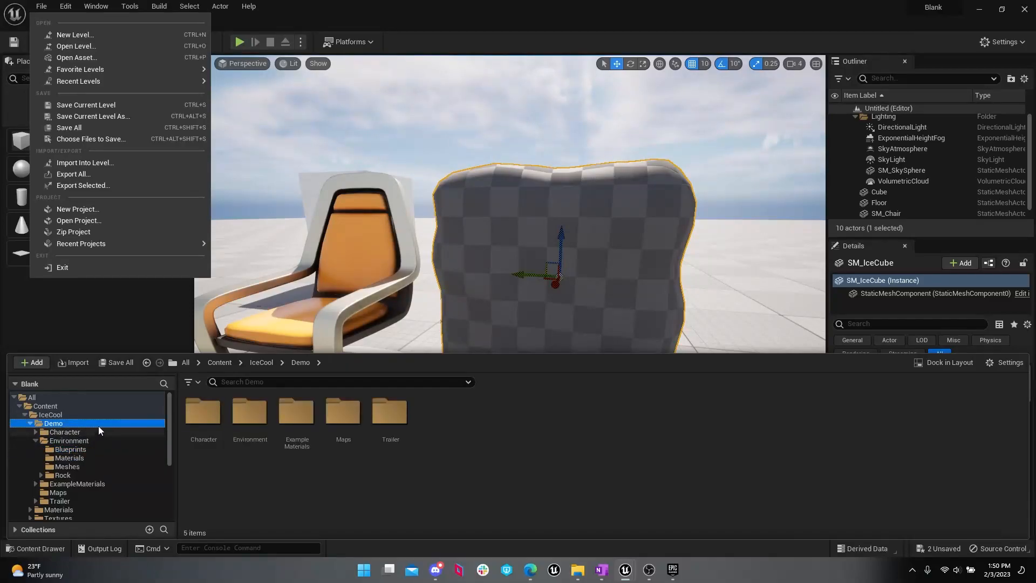
click(73, 489)
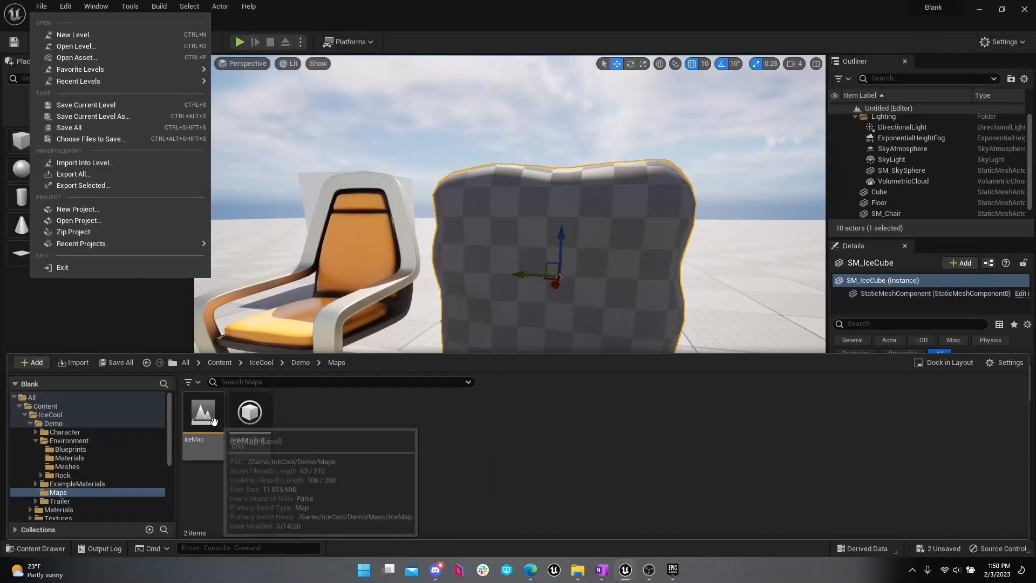
Step: Open the IceMap level without saving the current content, dismiss the Message Log and look around the icy scene
double_click(214, 421)
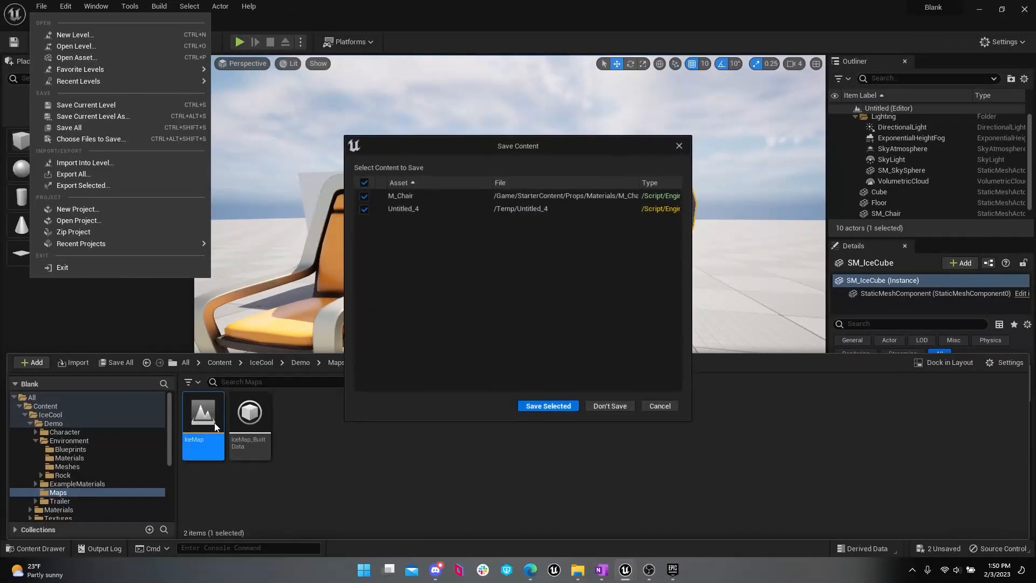
click(594, 406)
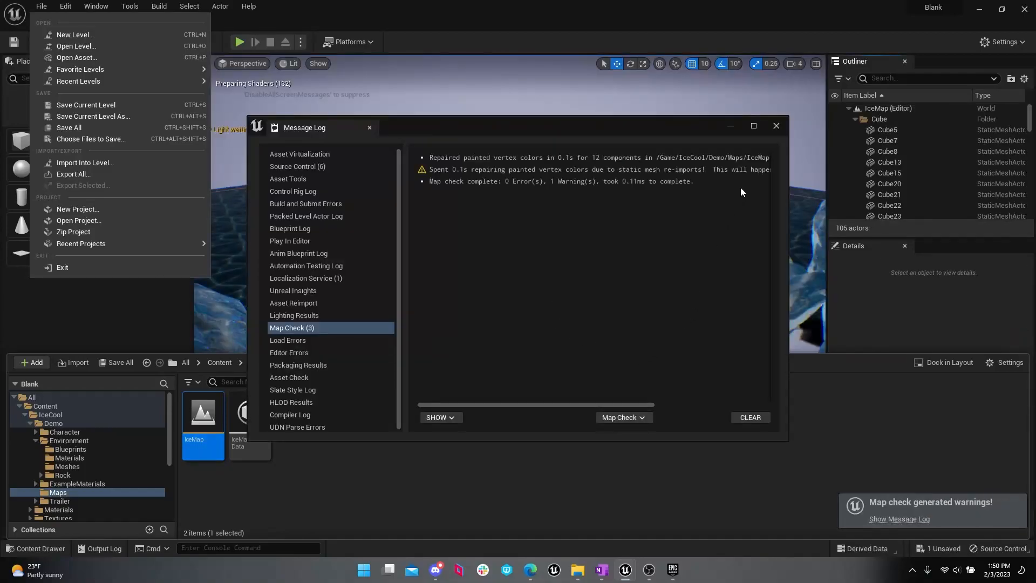
click(776, 127)
right_drag(608, 368, 796, 346)
key(w)
Step: Browse the Penguin pack's Maps folder and the animation sequences in its Animations folder
click(35, 548)
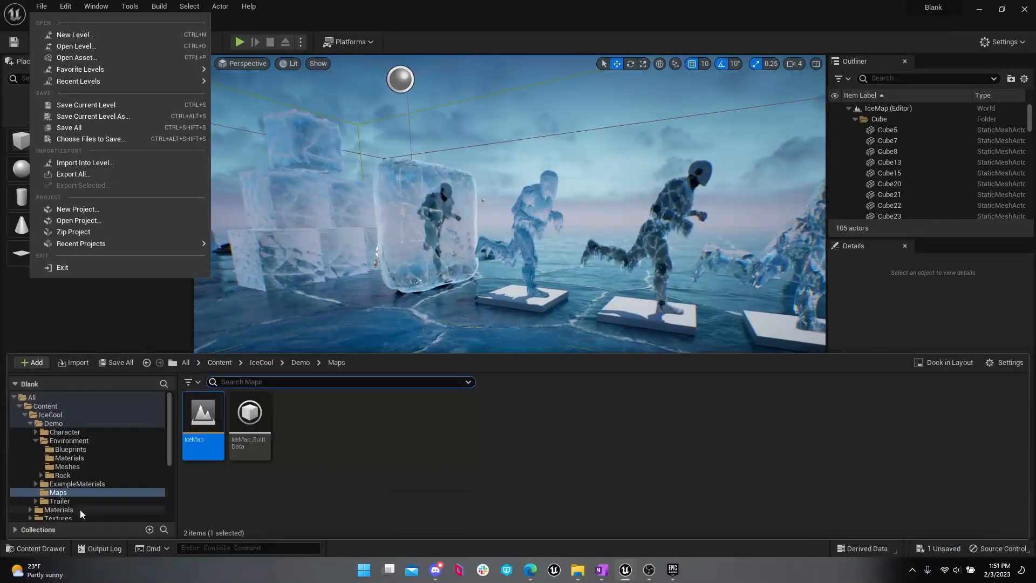
scroll(135, 458, down, 2)
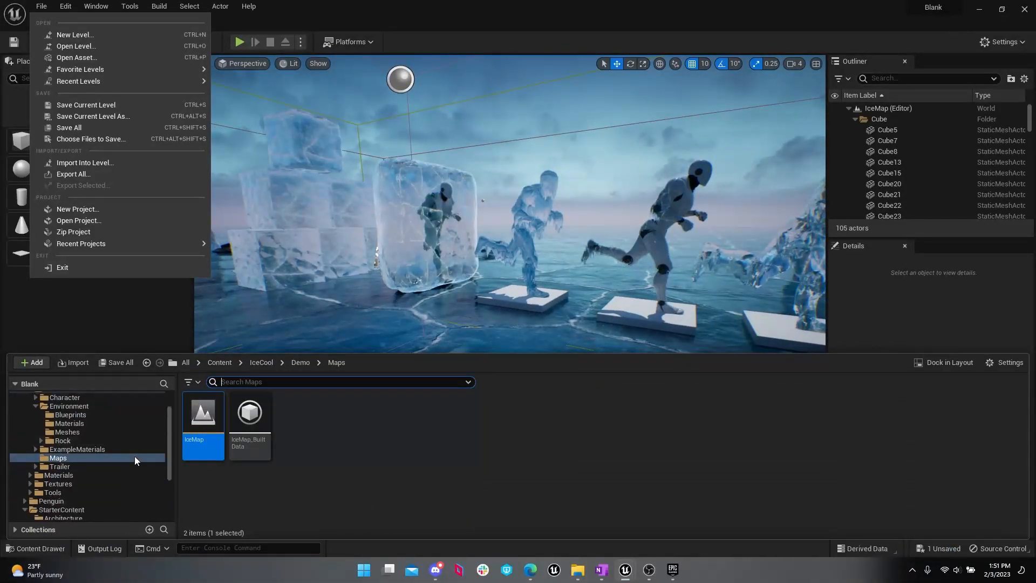
click(73, 501)
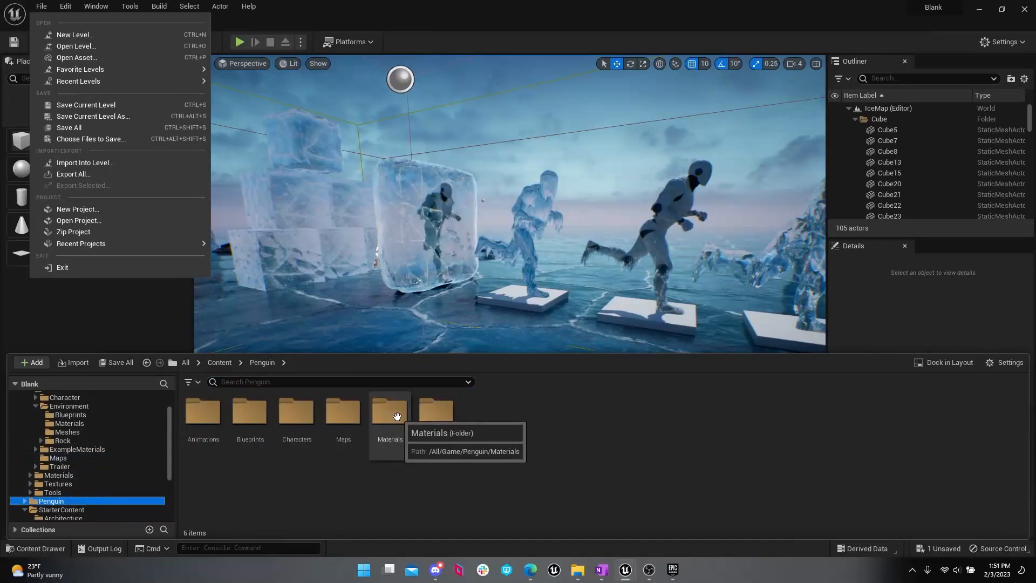
double_click(345, 426)
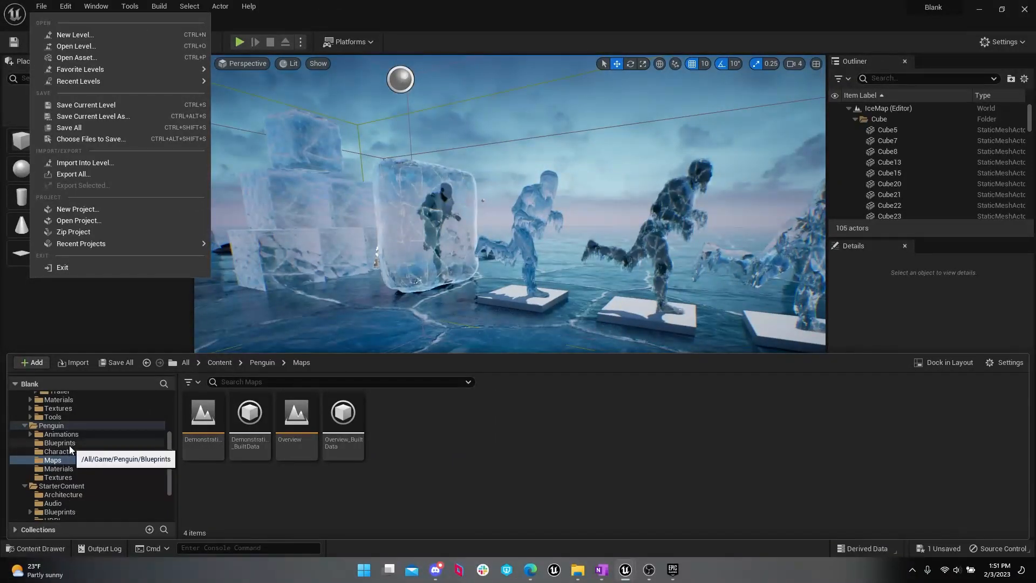
click(70, 435)
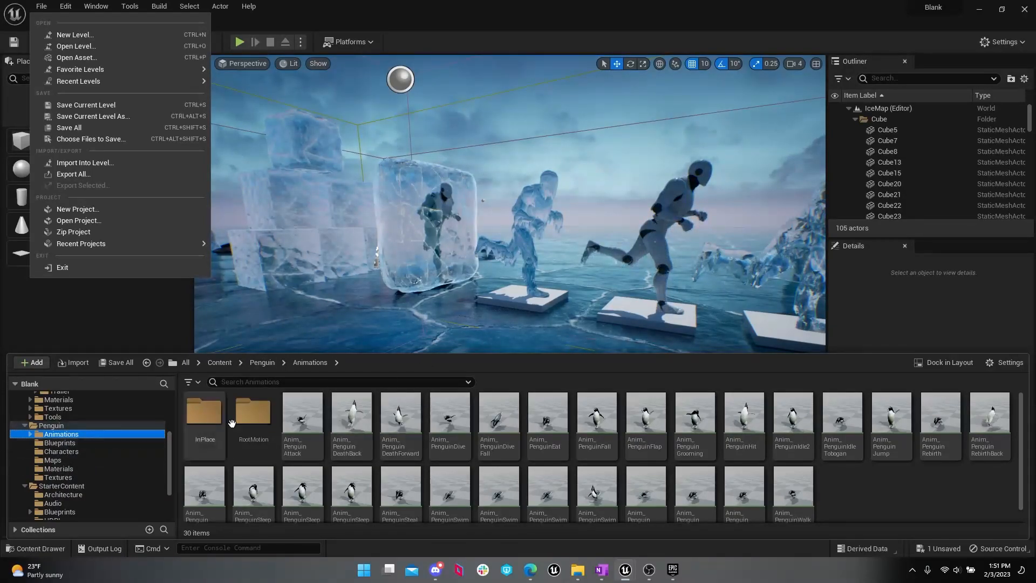
click(57, 545)
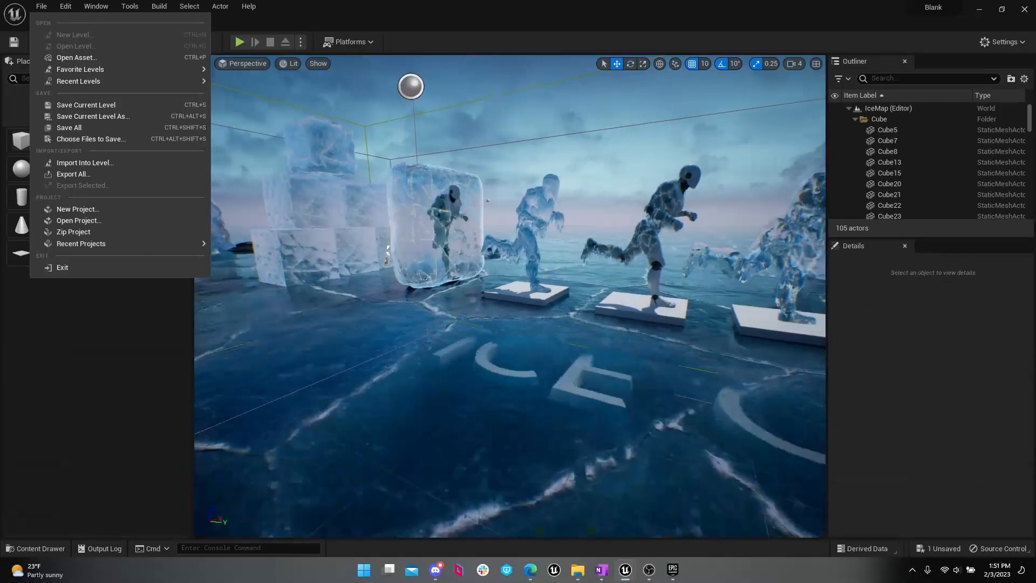
click(57, 545)
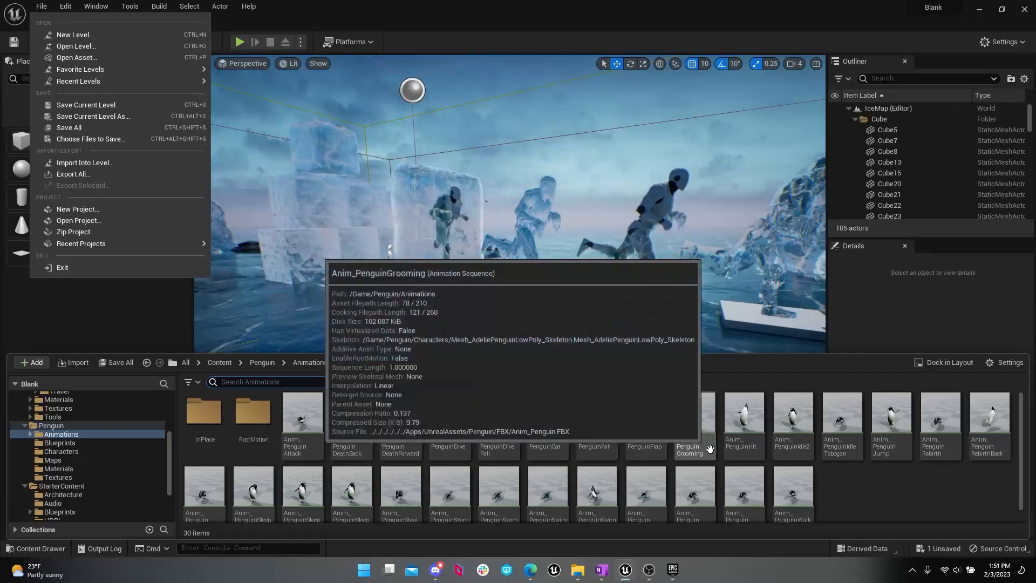
scroll(710, 449, down, 1)
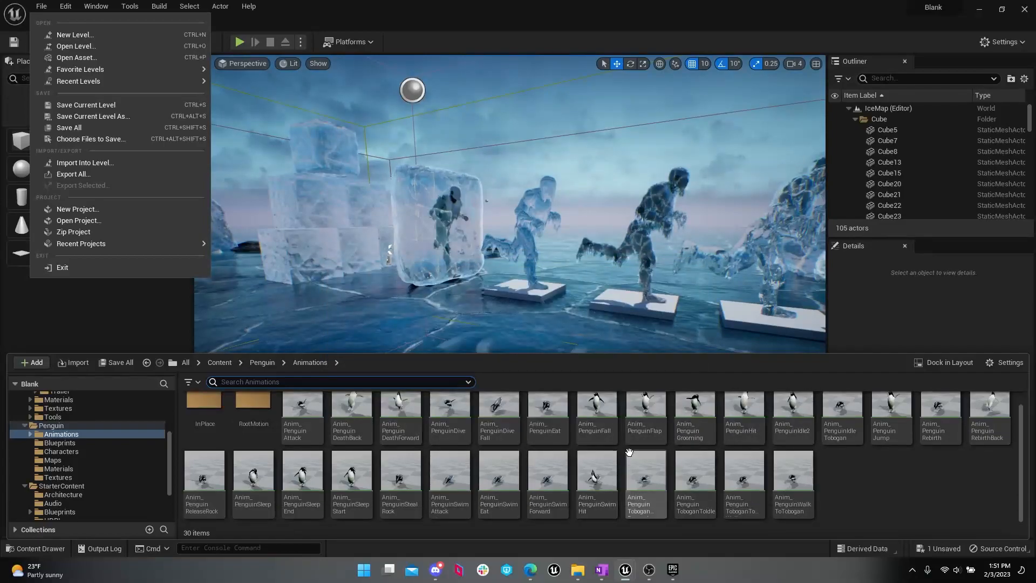
scroll(627, 461, up, 1)
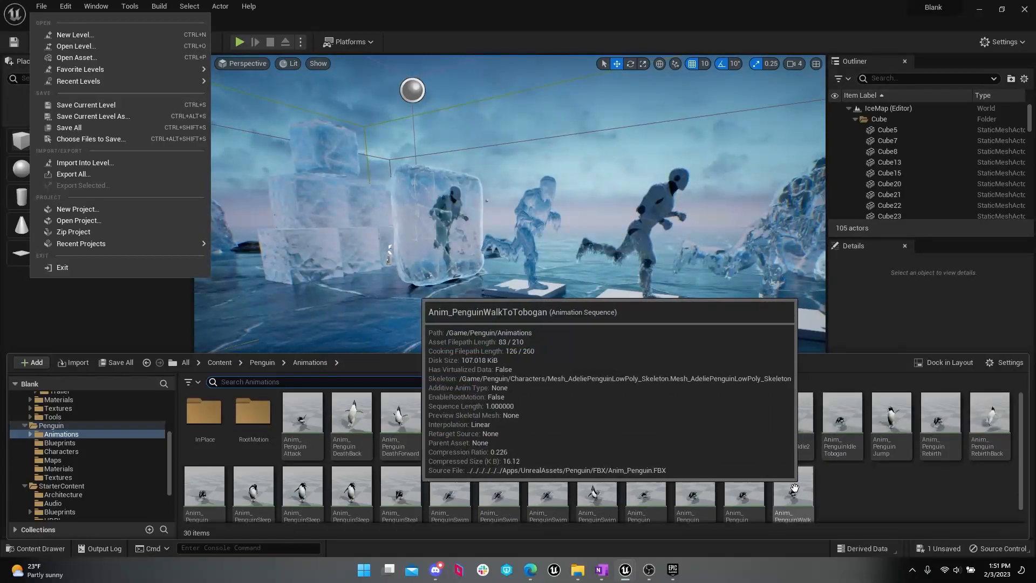
Step: Place the Anim_PenguinFlap animation on the ice at about 680, -10, 40 and frame the penguin up close
drag(646, 418, 469, 333)
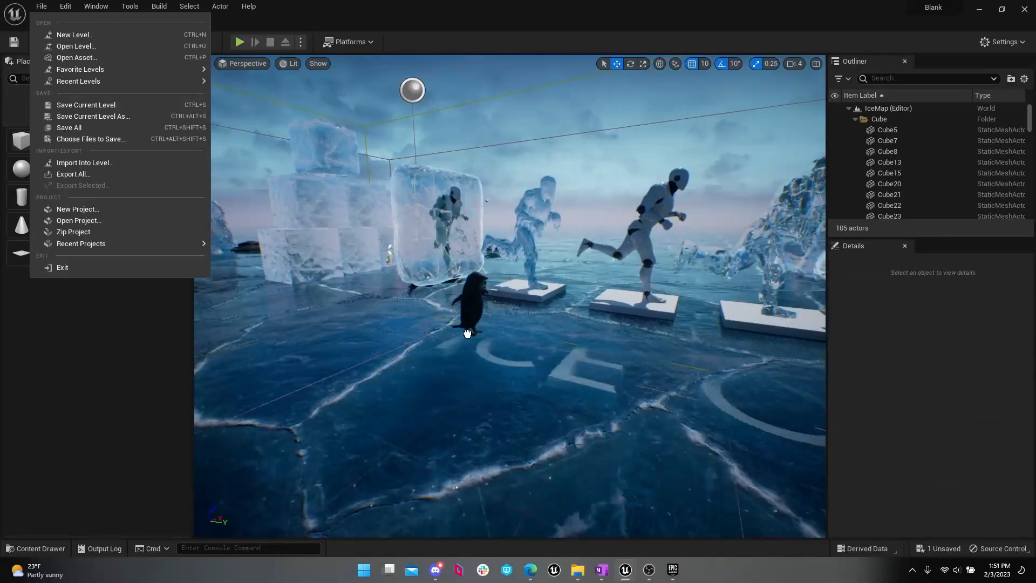
key(f)
mouse_move(613, 352)
right_down()
mouse_move(600, 379)
mouse_move(610, 382)
mouse_move(614, 351)
right_up()
key(w)
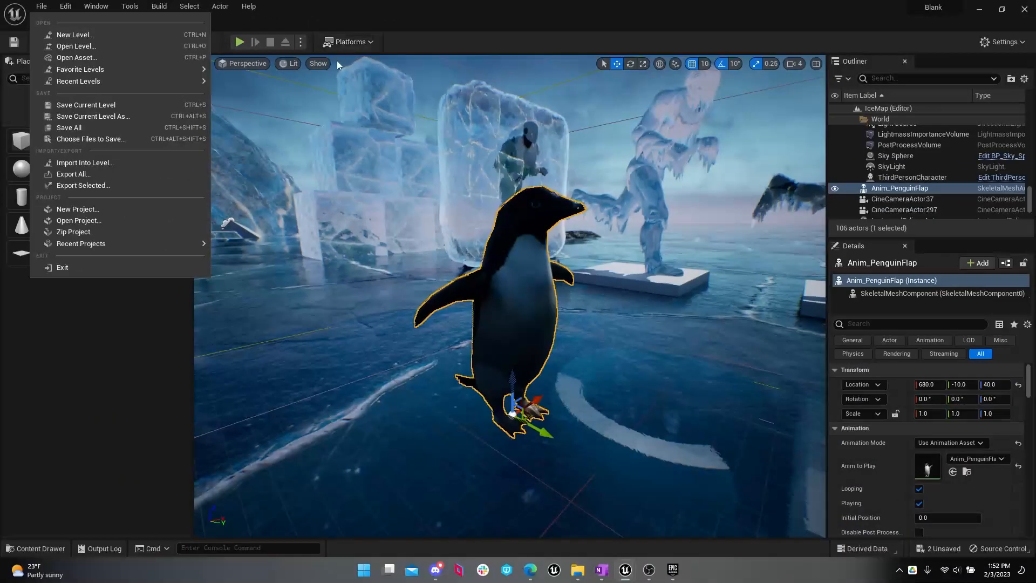
Step: Run the level in Simulate mode to preview the penguin's flapping animation
click(305, 45)
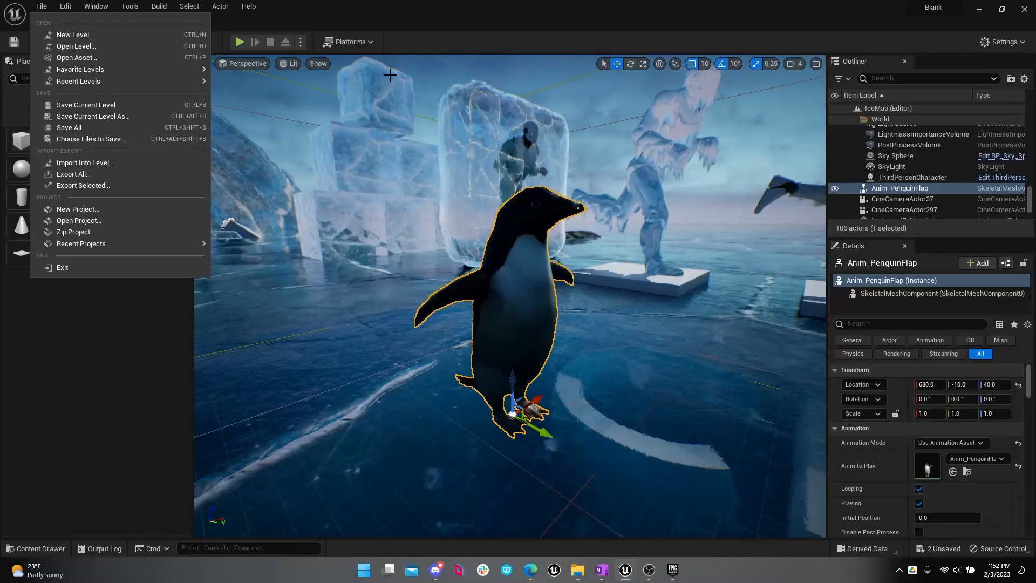
click(301, 42)
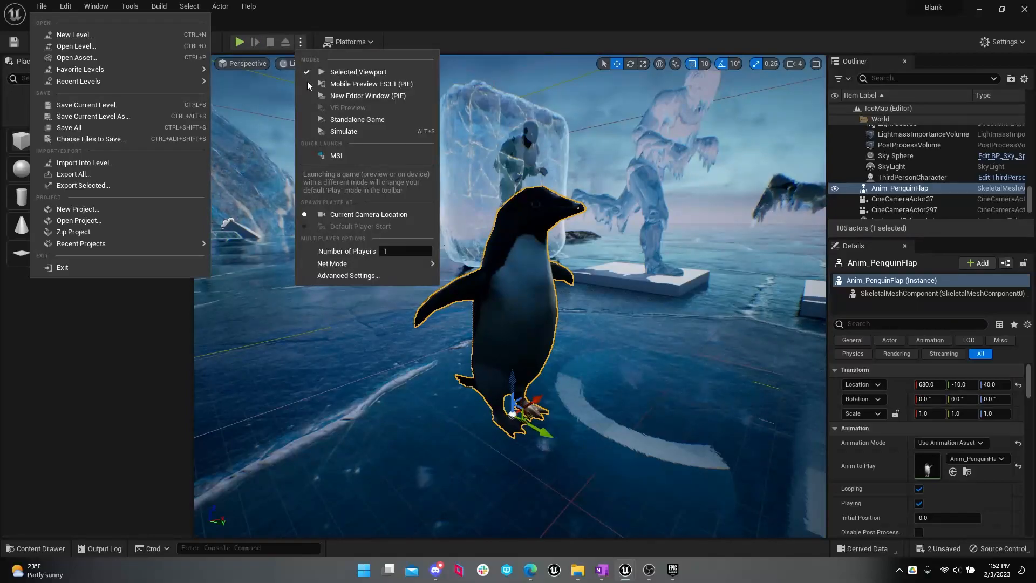
click(337, 133)
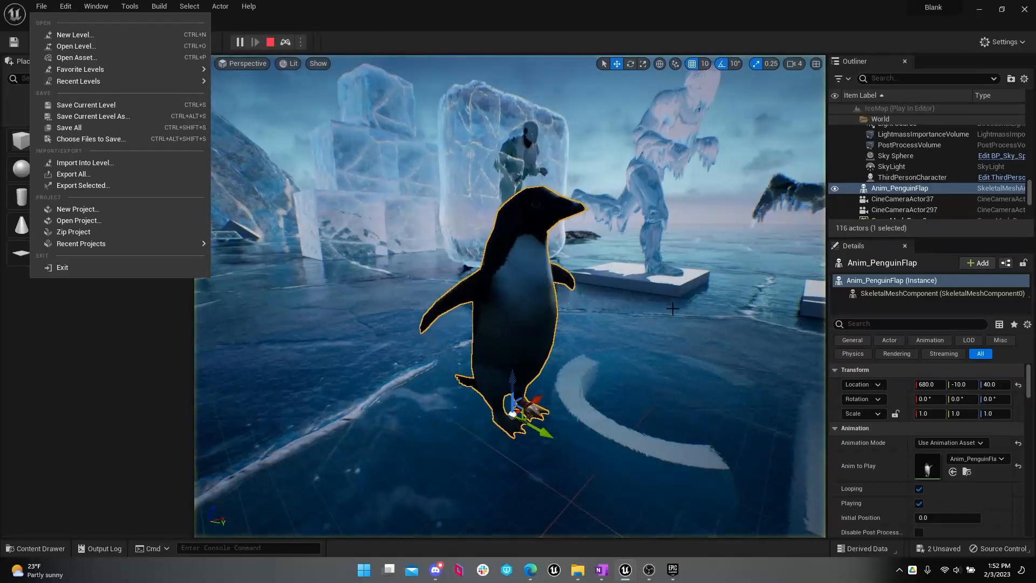